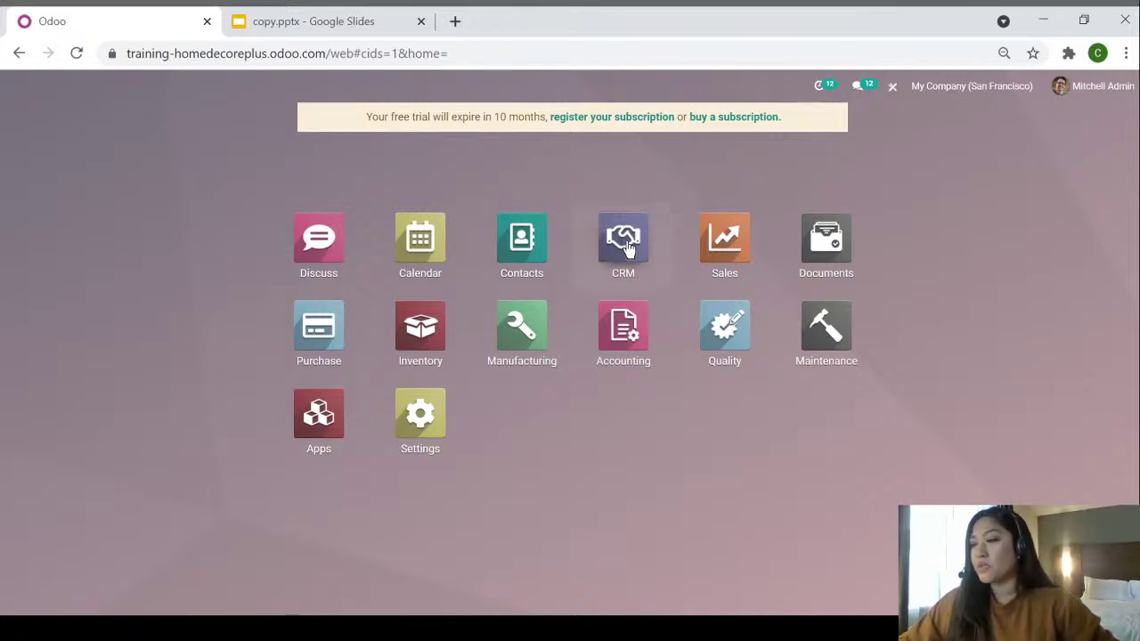
Open the CRM pipeline and show the list of my scheduled activities.
click(596, 226)
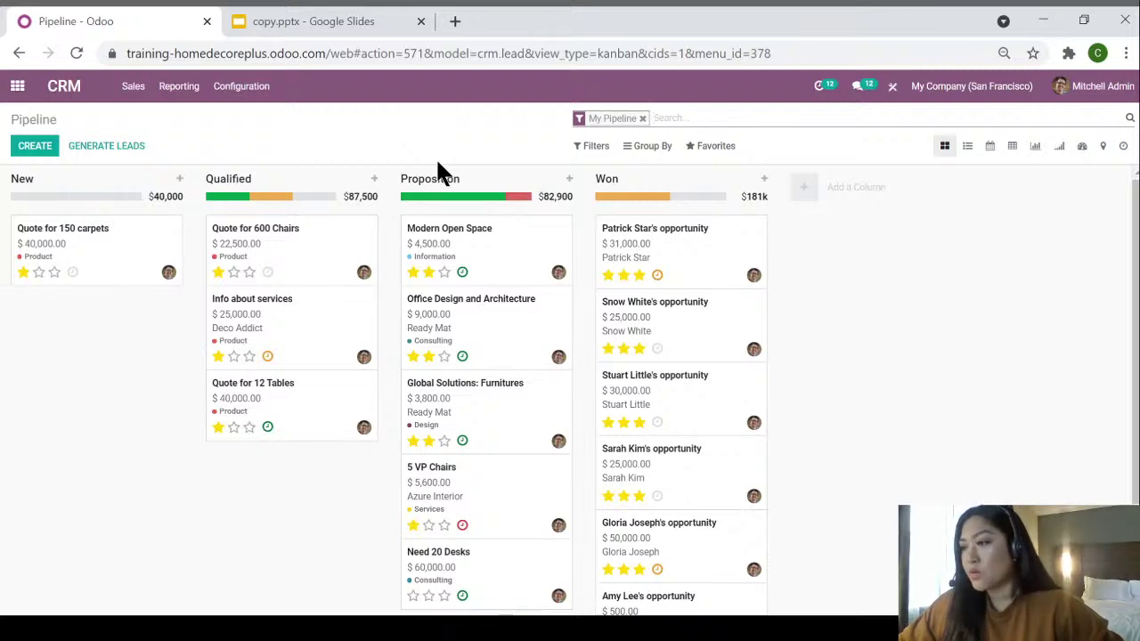
mouse_move(230, 201)
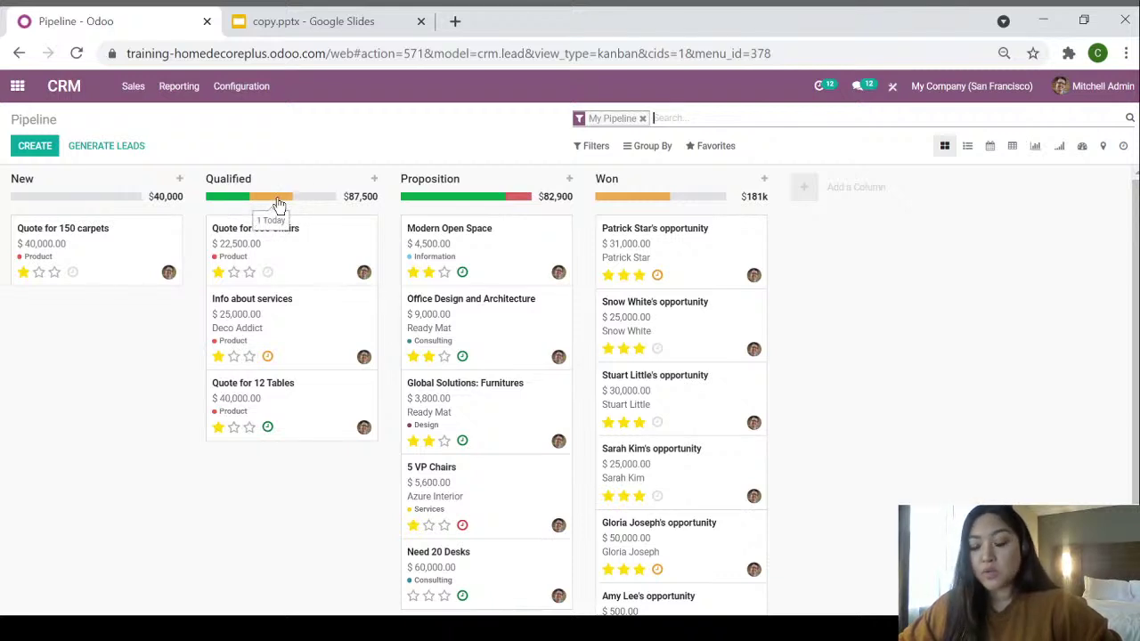
mouse_move(522, 203)
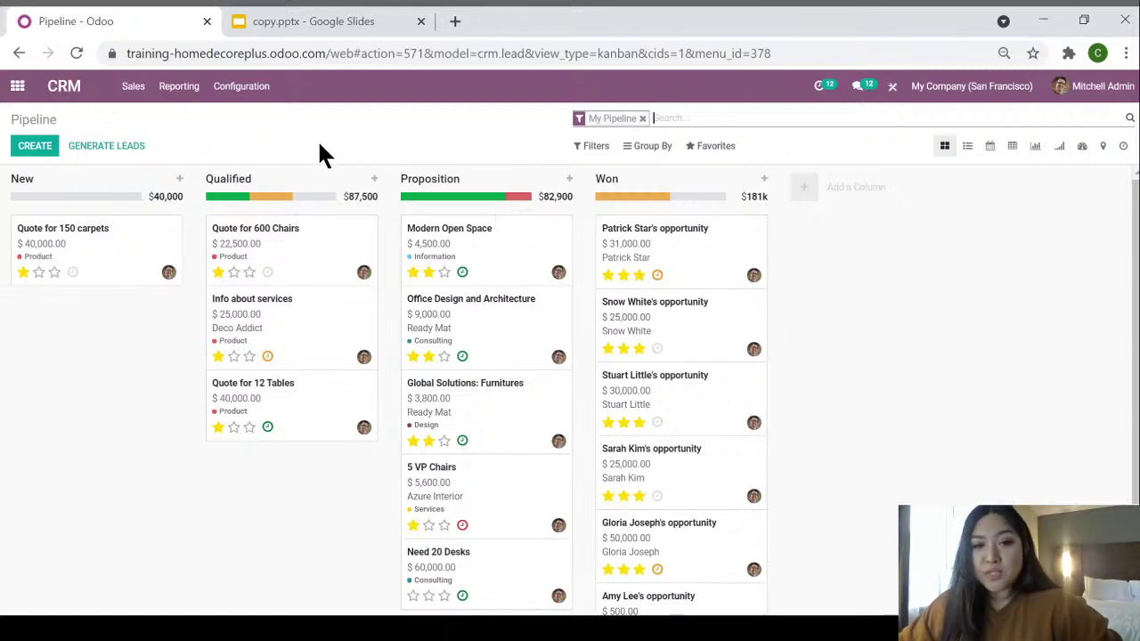
click(138, 93)
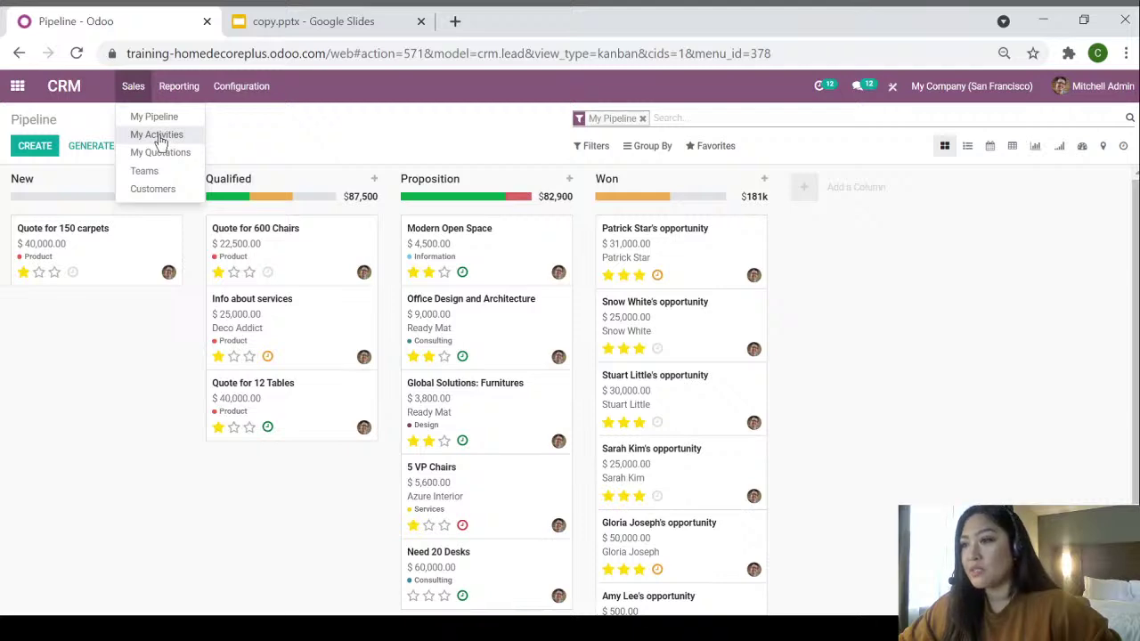
click(157, 135)
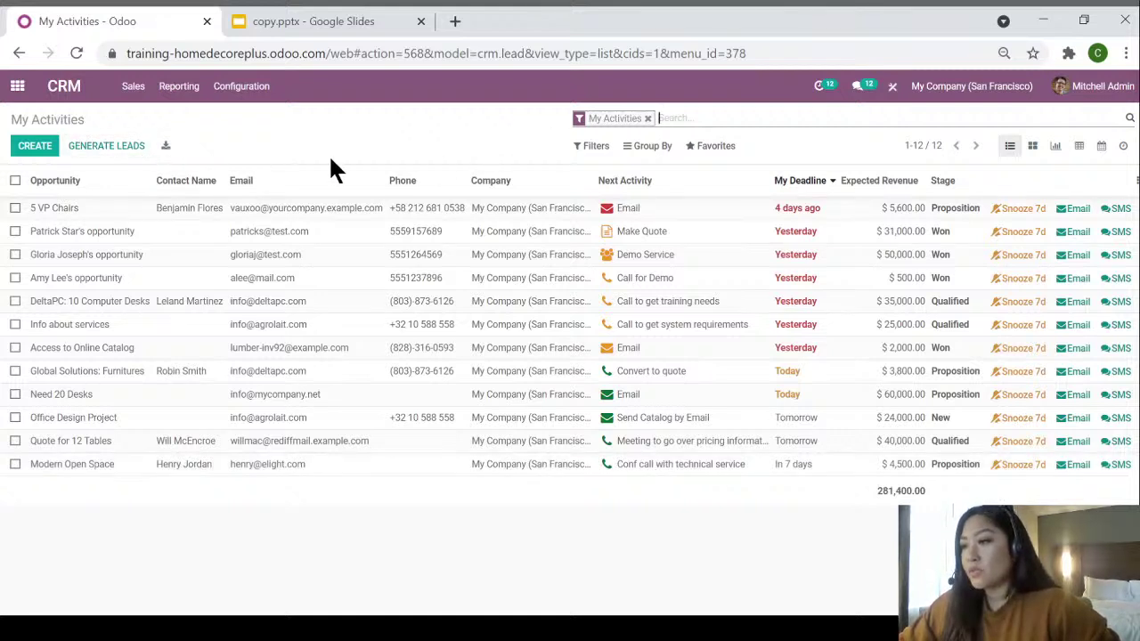
click(15, 180)
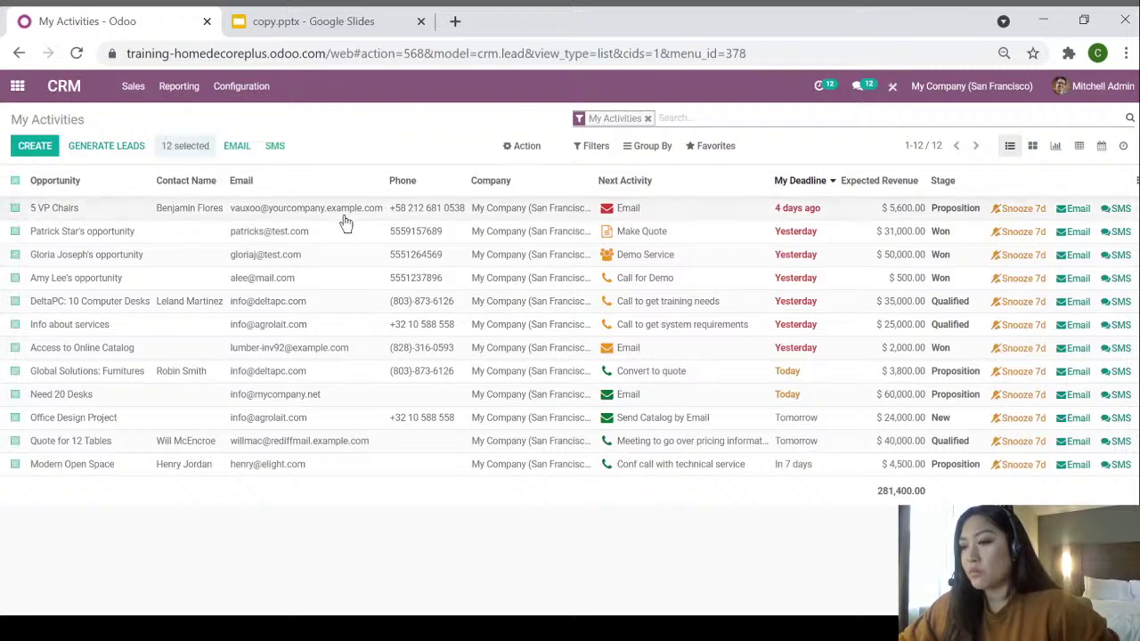
click(15, 181)
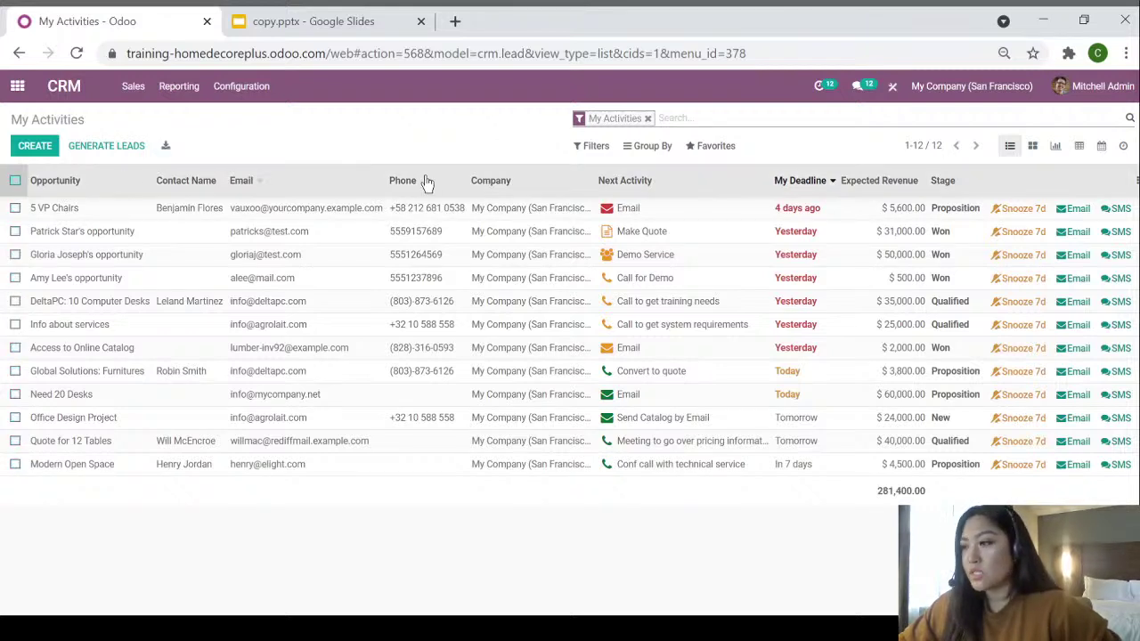
Filter the activities with a custom condition where Stage contains "won".
click(581, 149)
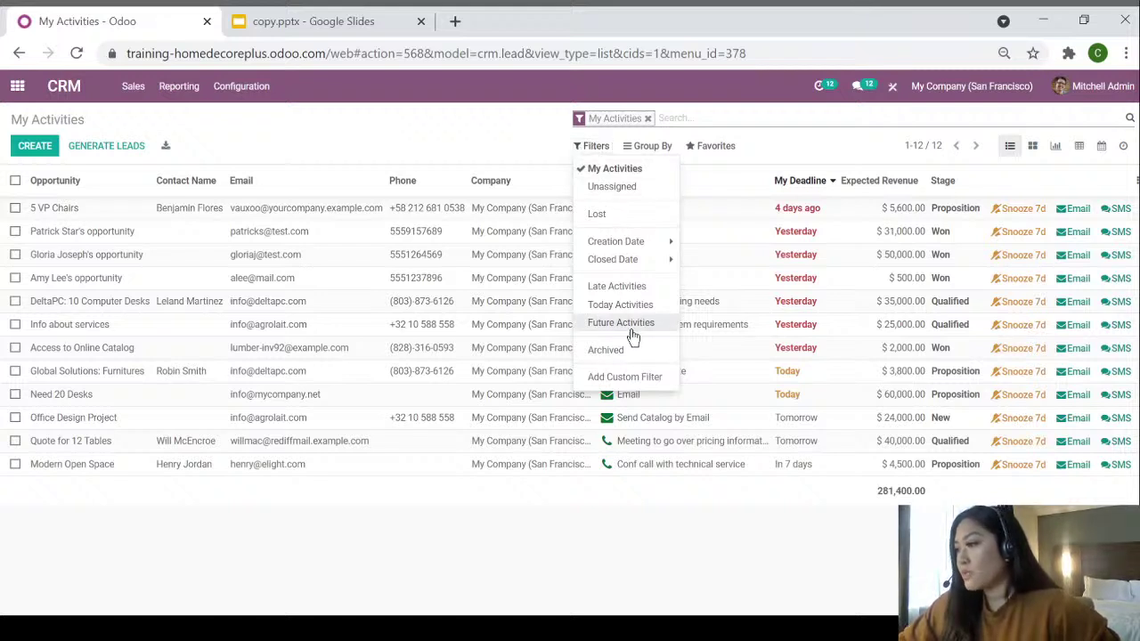
click(624, 377)
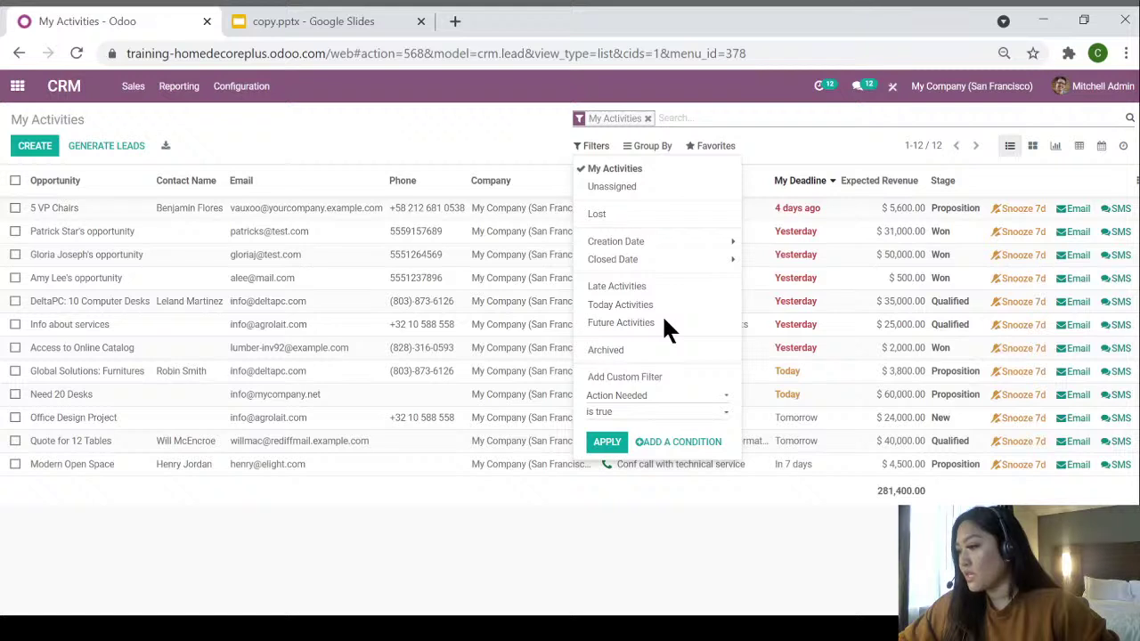
click(634, 337)
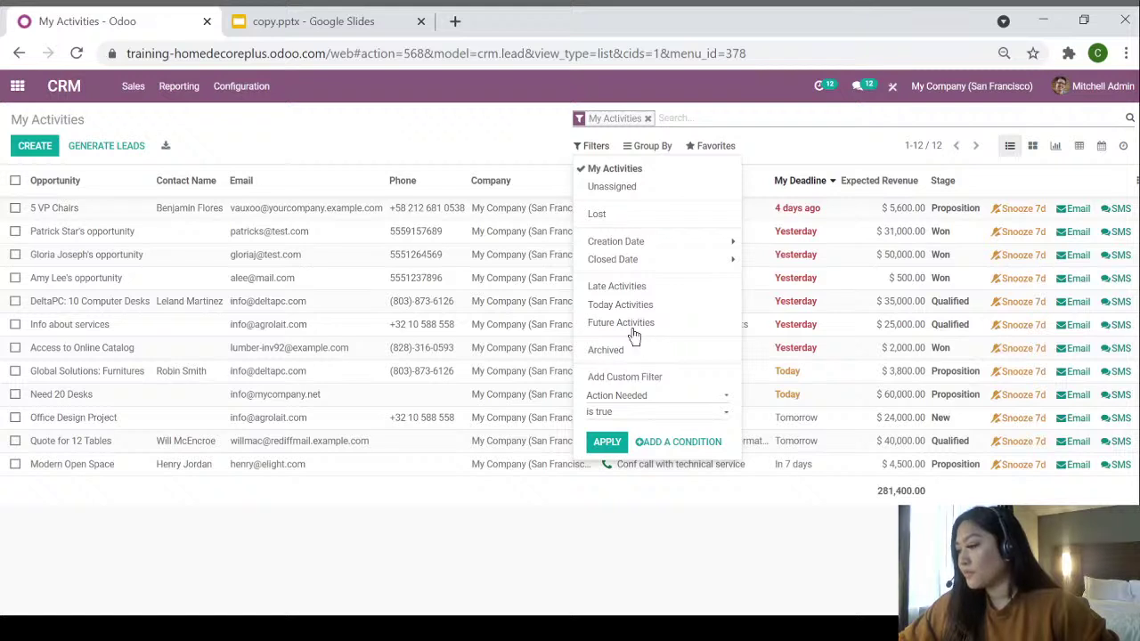
click(638, 430)
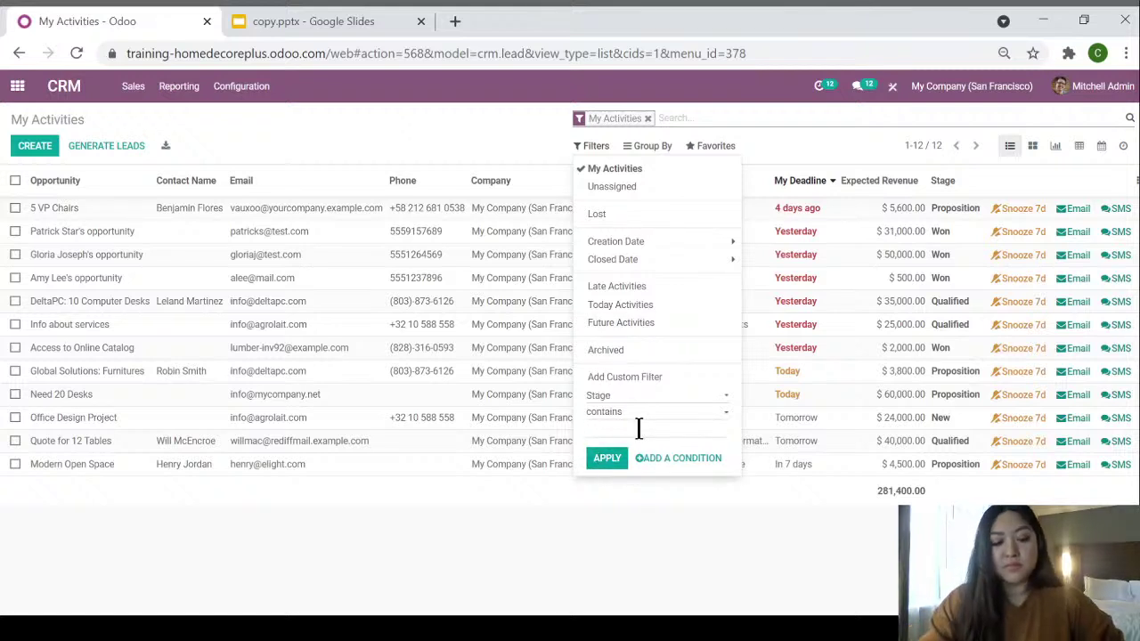
text(won)
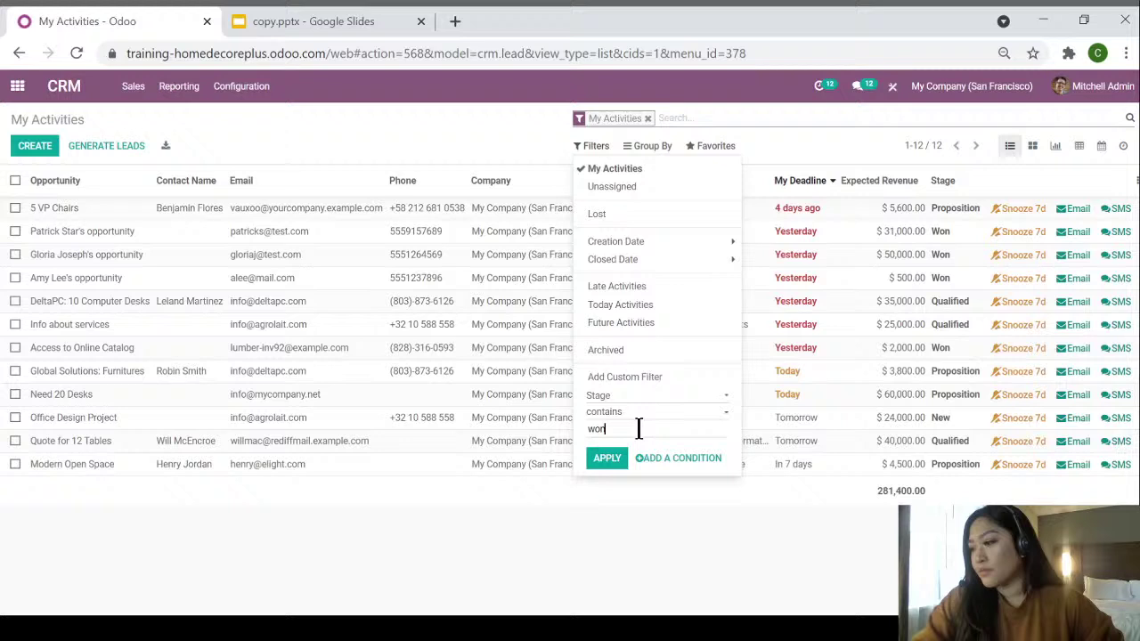
click(605, 462)
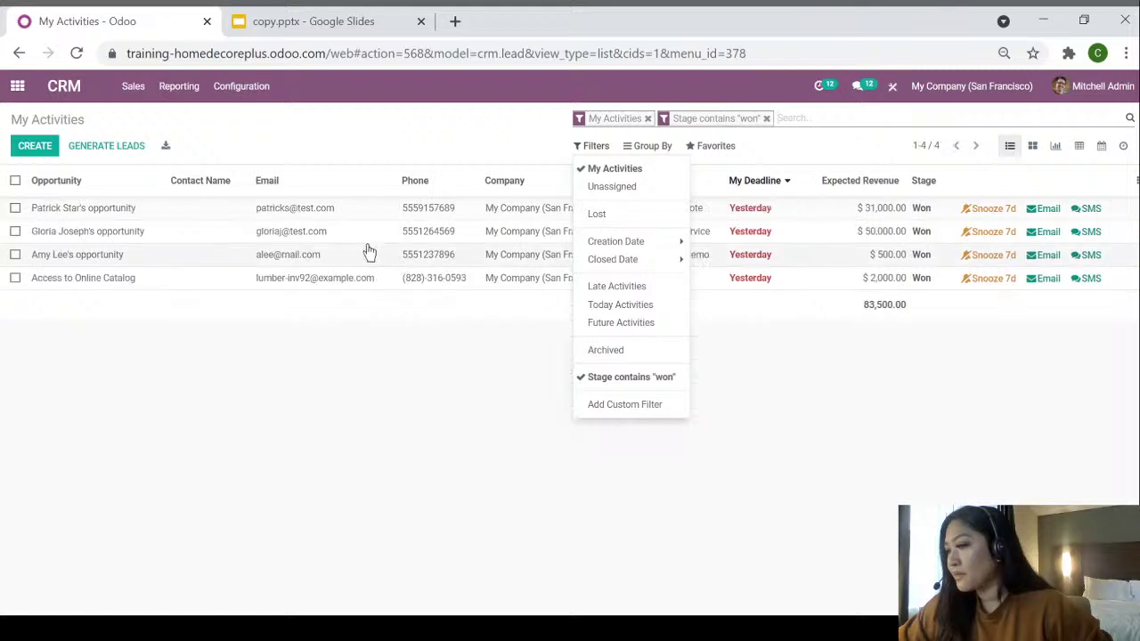
click(341, 145)
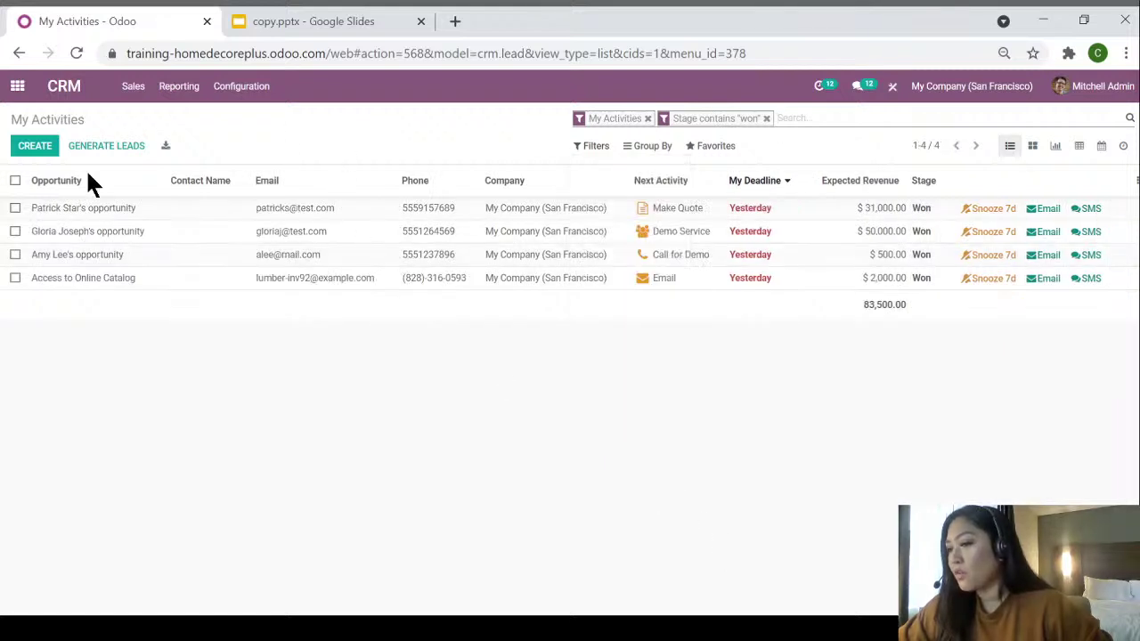
Select all filtered opportunities and start a mass email addressed to every record matching the current search filter.
click(15, 182)
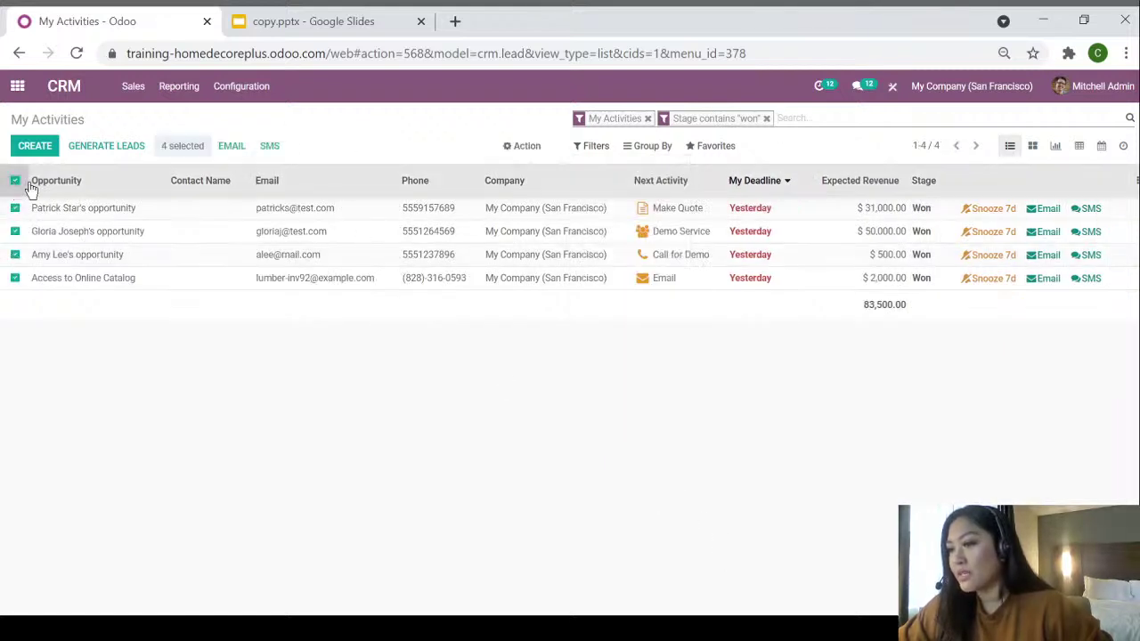
click(232, 147)
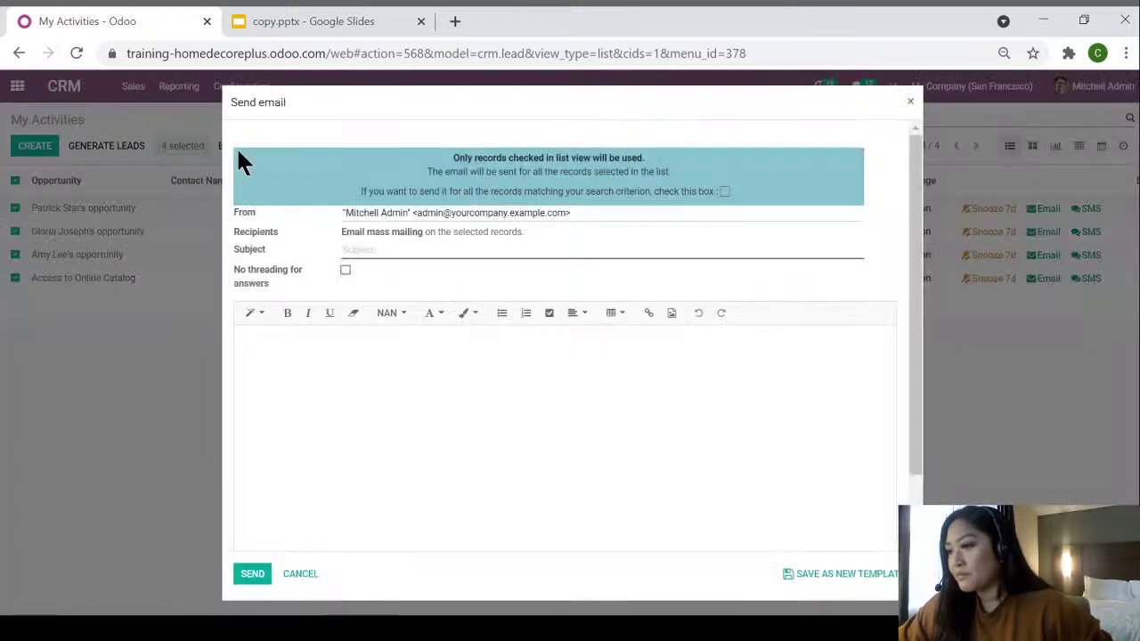
click(725, 192)
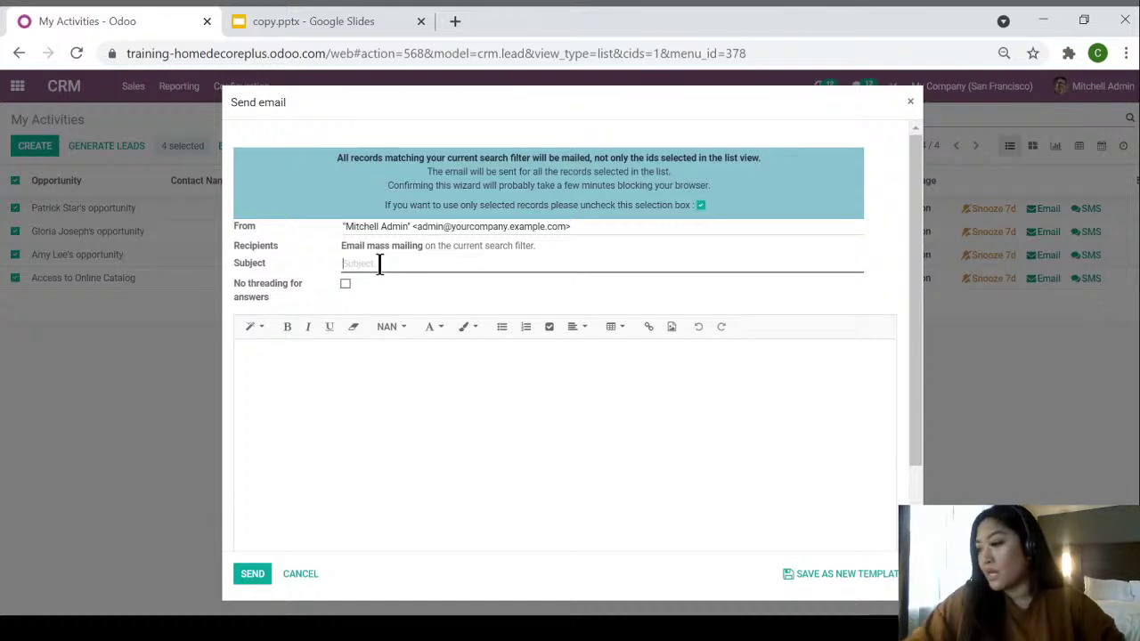
Apply the Welcome Demo template to the email and set the subject to "Thank you!".
scroll(652, 397, down, 2)
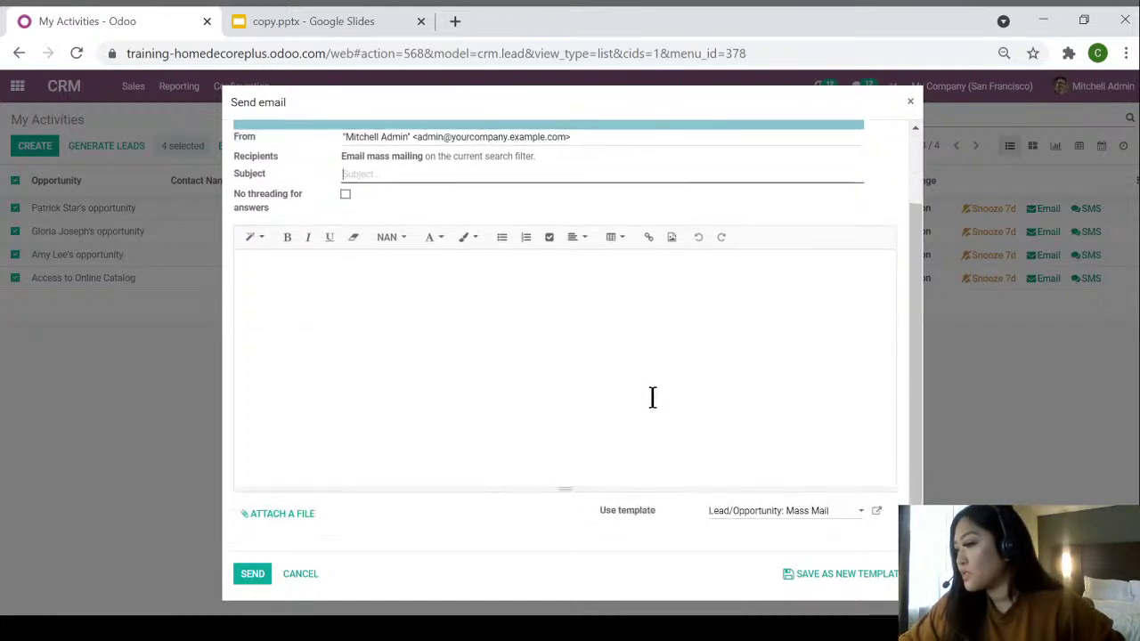
click(746, 516)
click(758, 549)
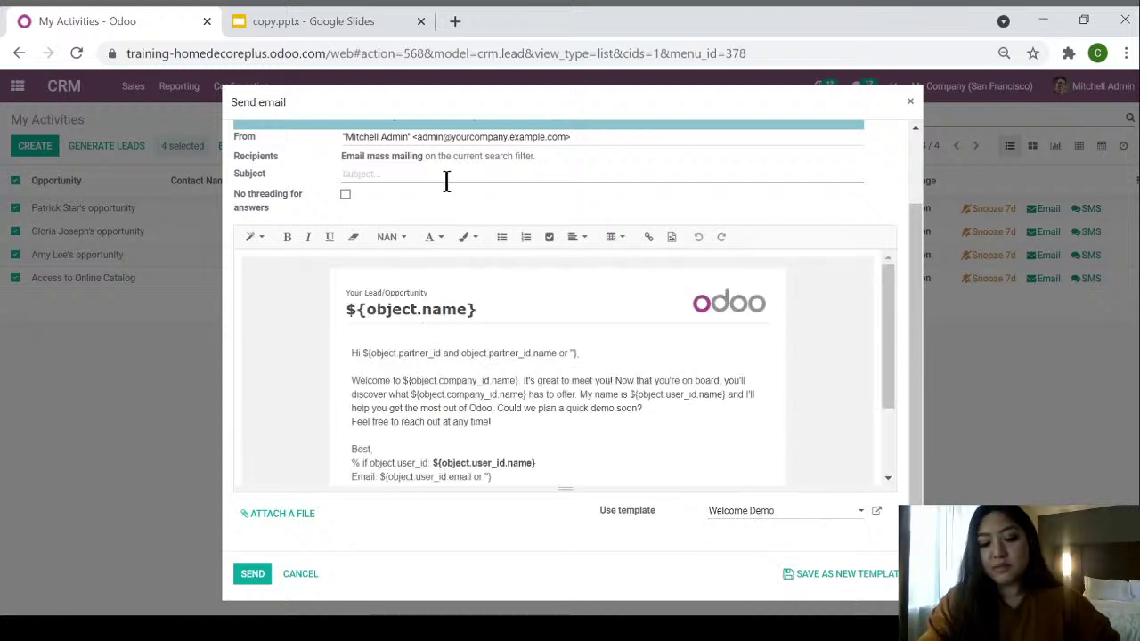
text(Thank you!)
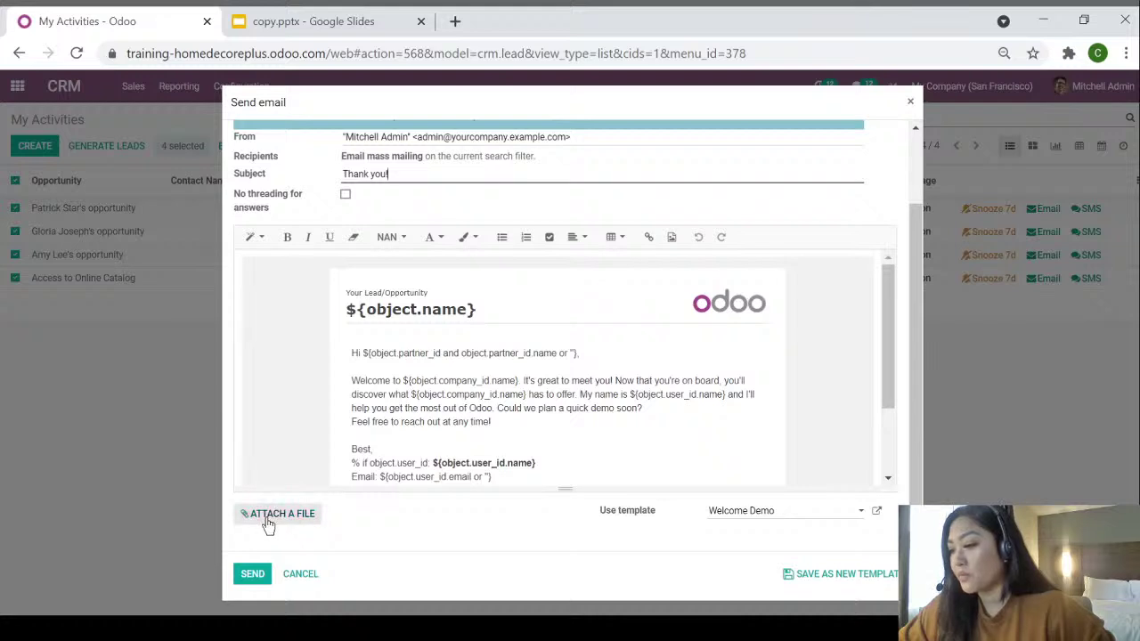
Attach the file "a thank you.jpg" to the mass email and send it.
click(296, 520)
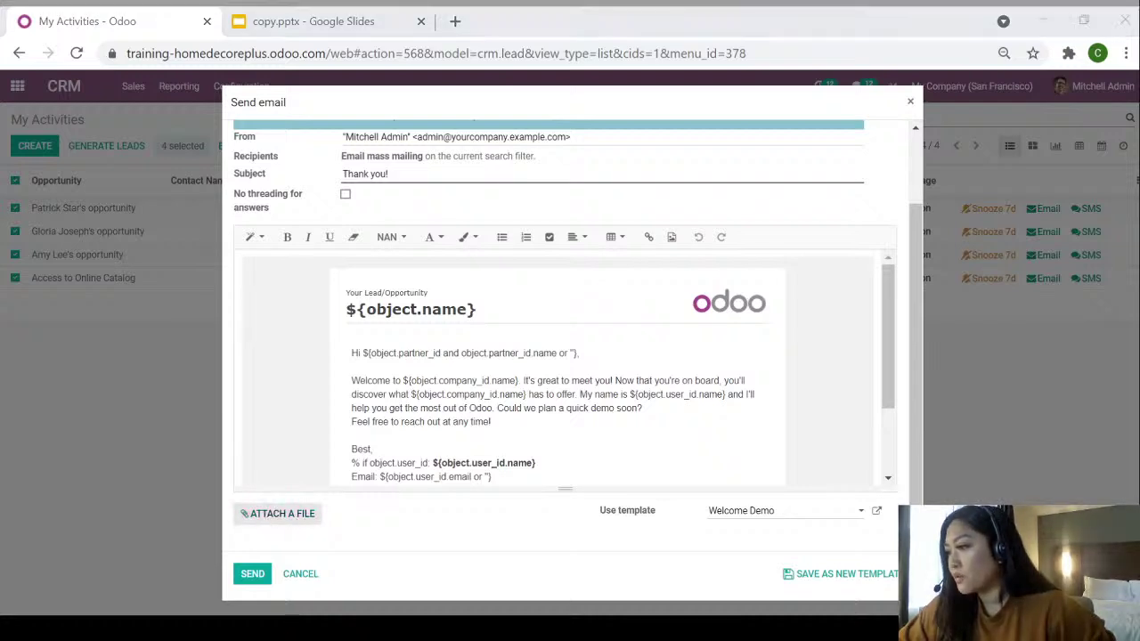
key(Return)
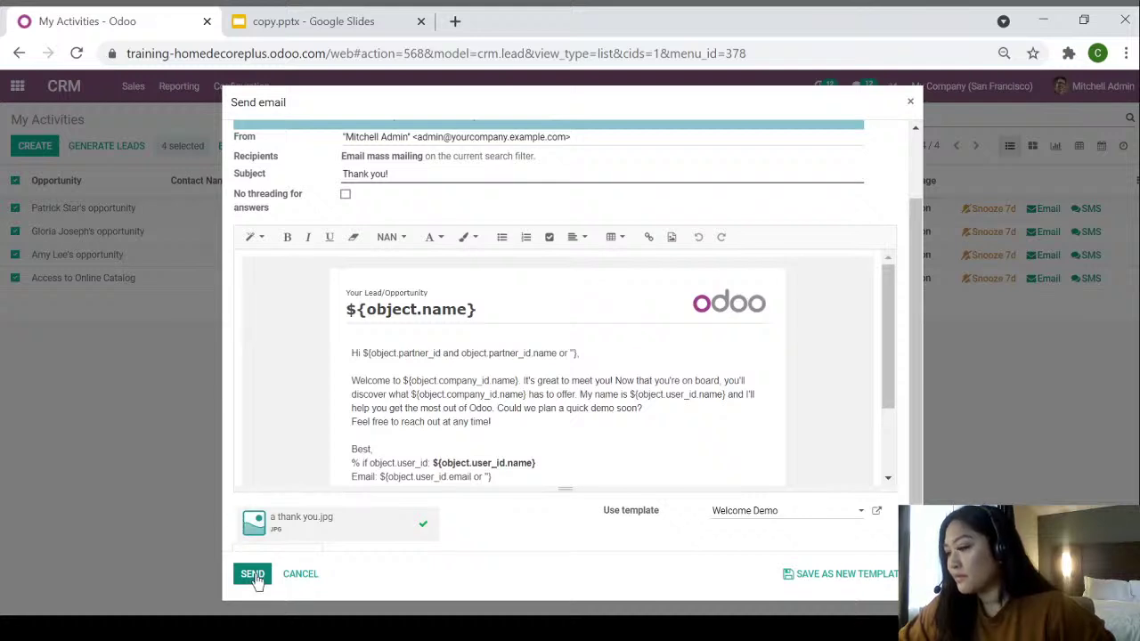
click(255, 577)
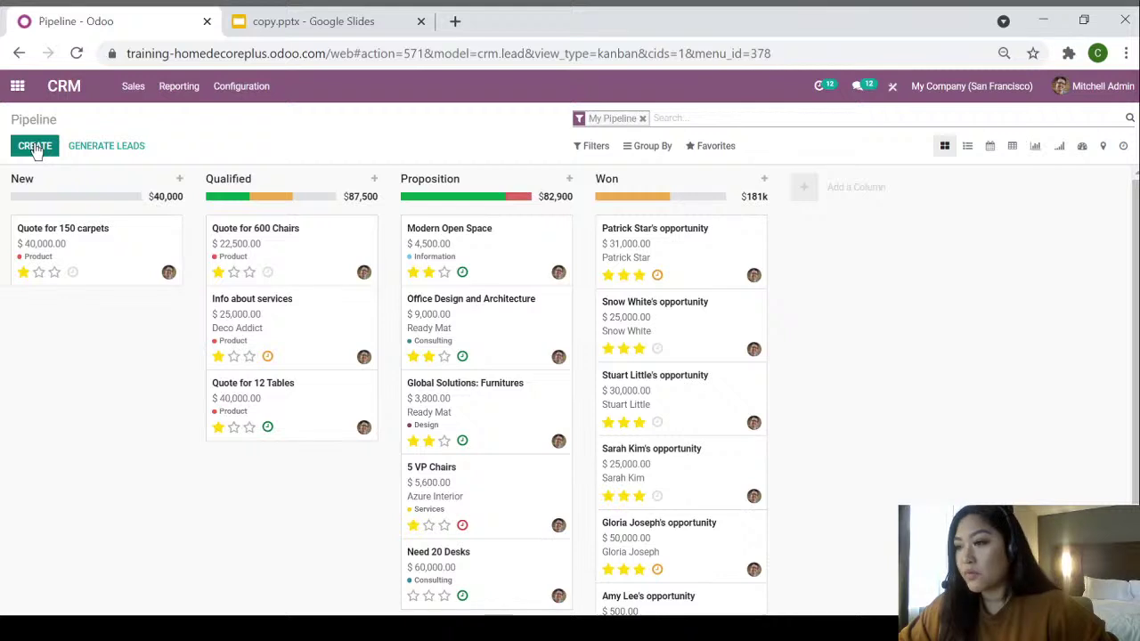
Start a new opportunity in the pipeline's New stage and create its contact from the customer's full name.
key(alt+c)
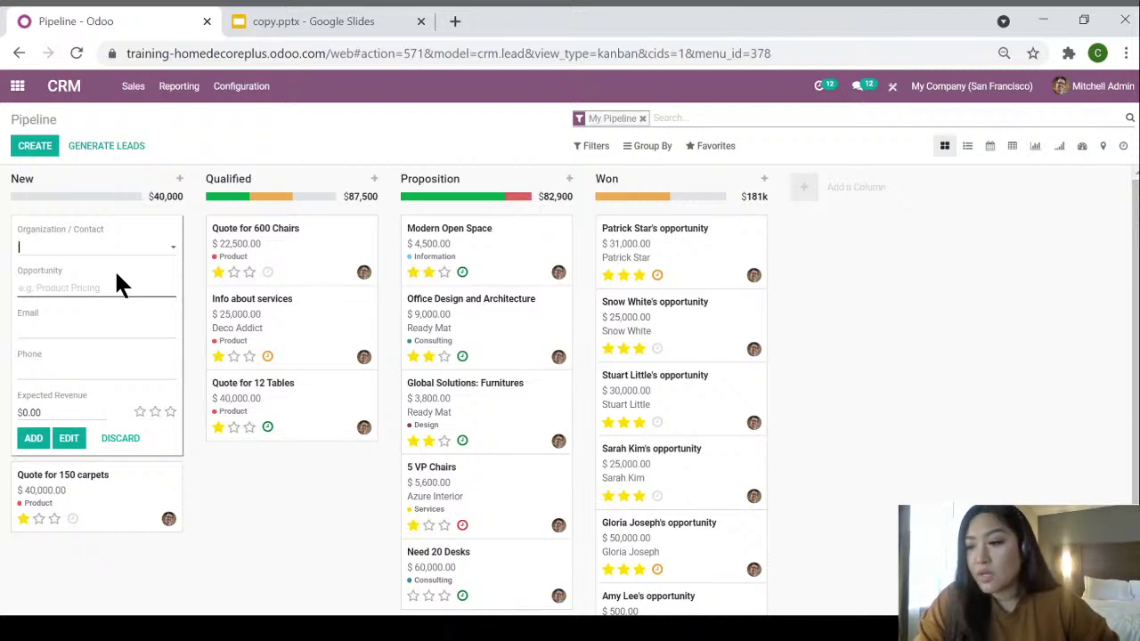
text(C)
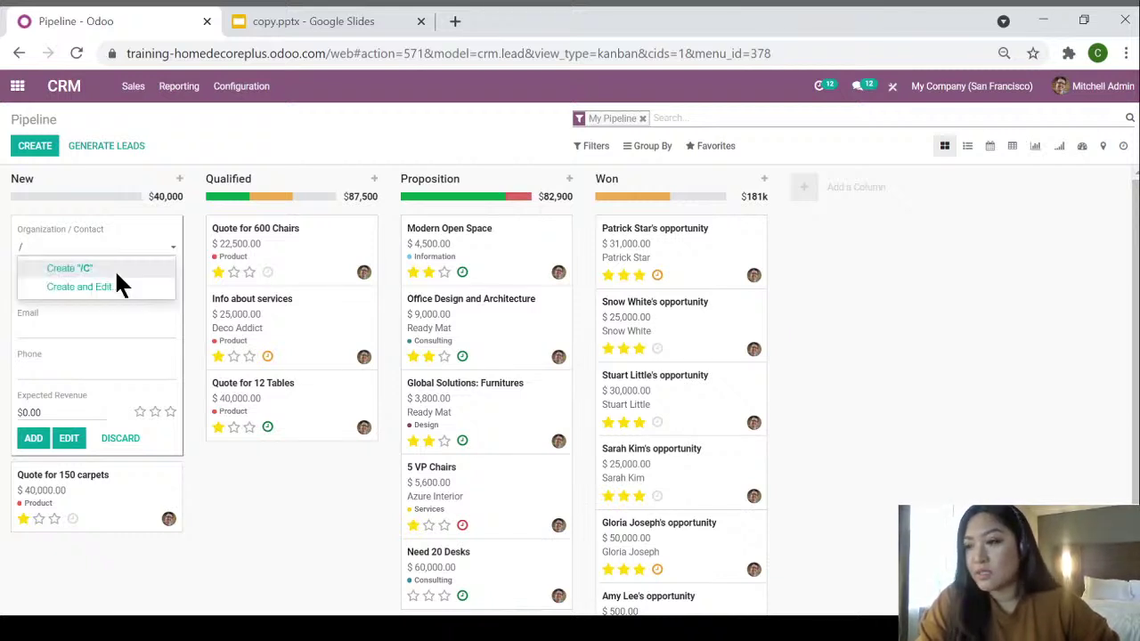
text(harlie Brown)
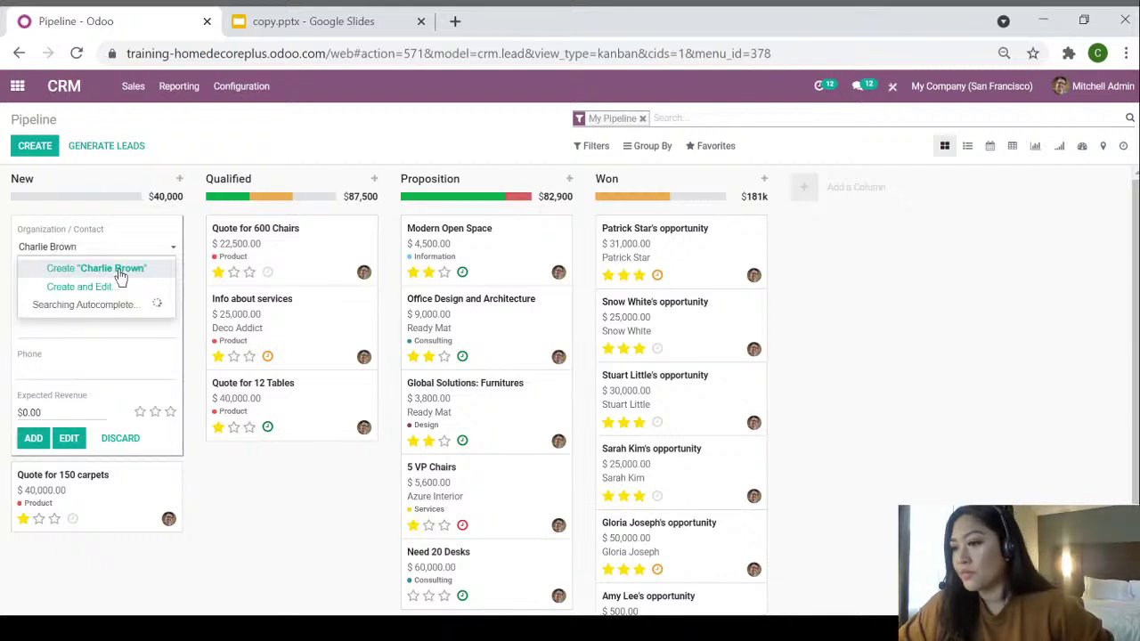
click(119, 270)
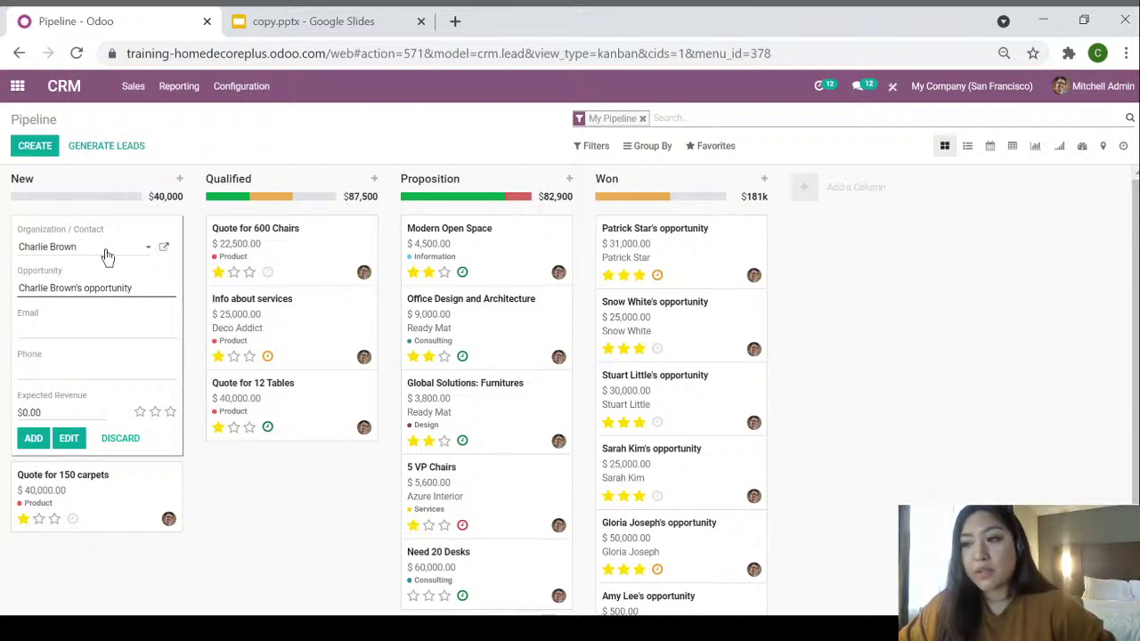
click(133, 86)
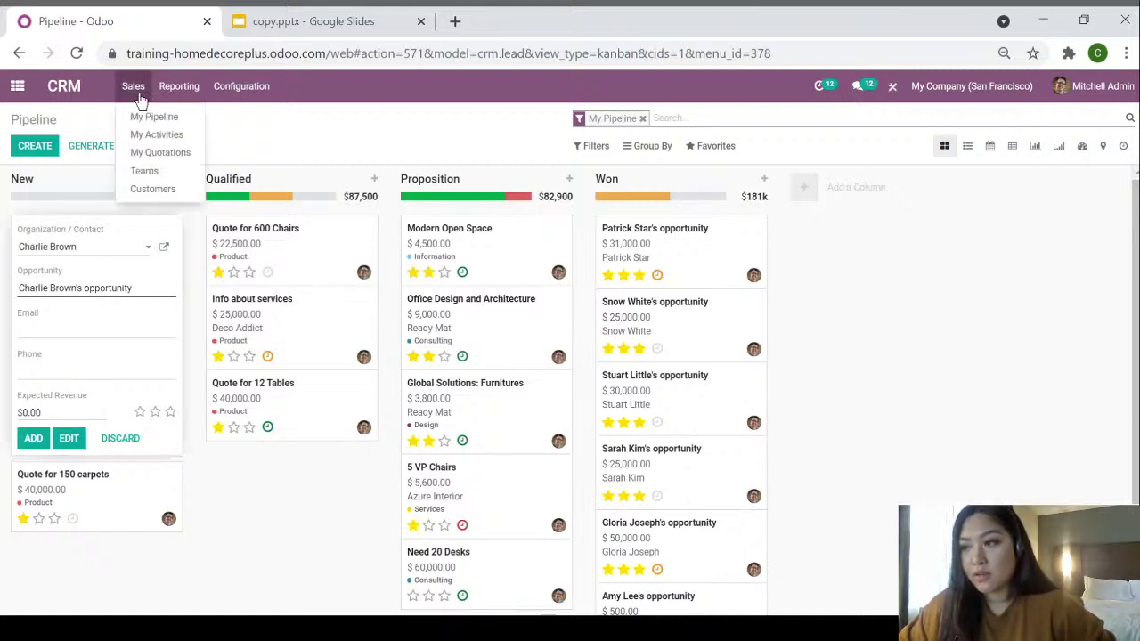
click(139, 235)
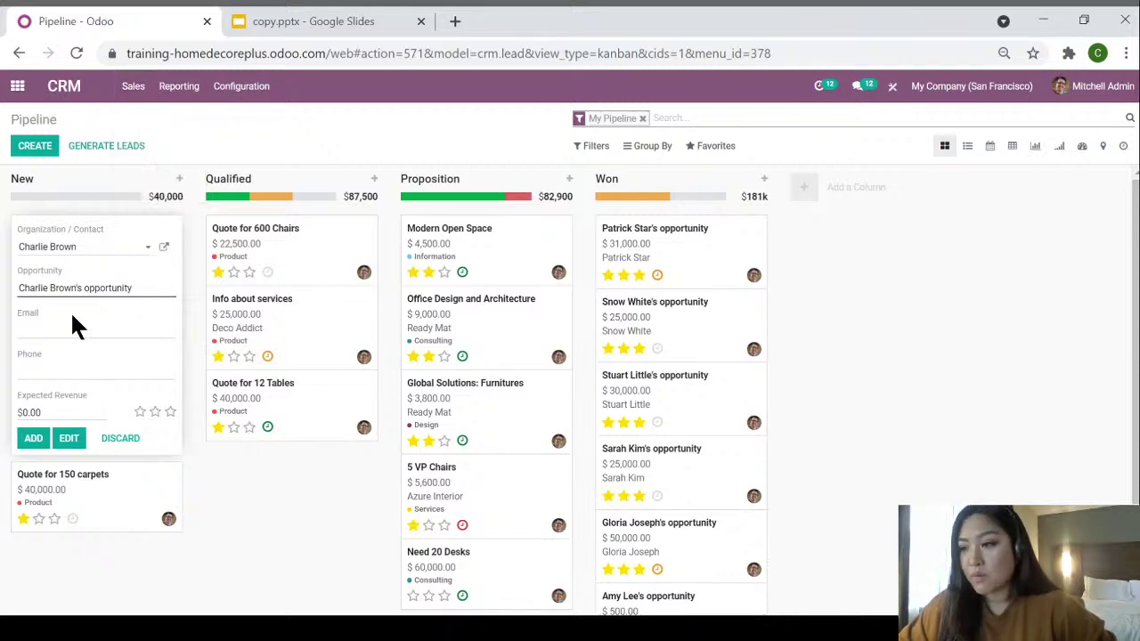
Fill in the contact's email address and phone number on the new opportunity.
click(73, 324)
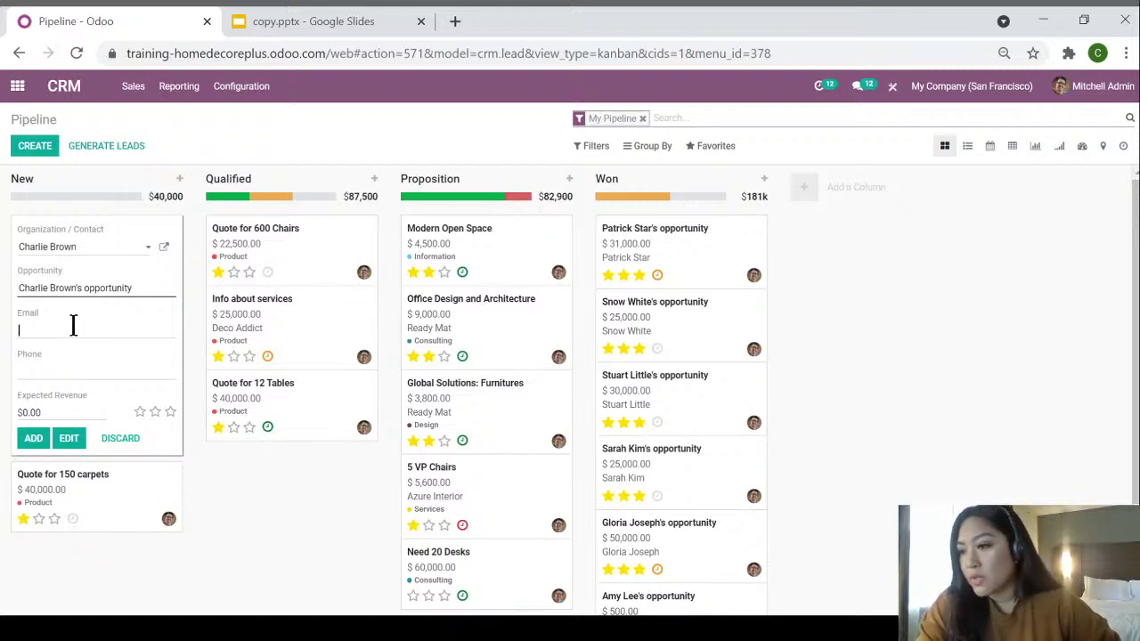
text(cb)
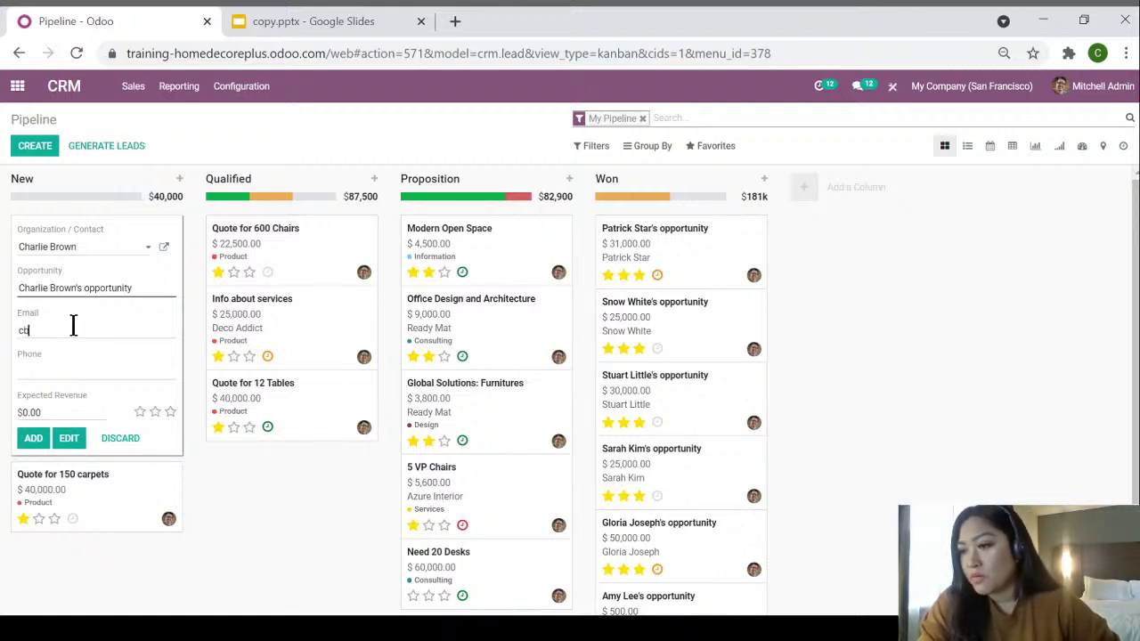
text(rown@test.com)
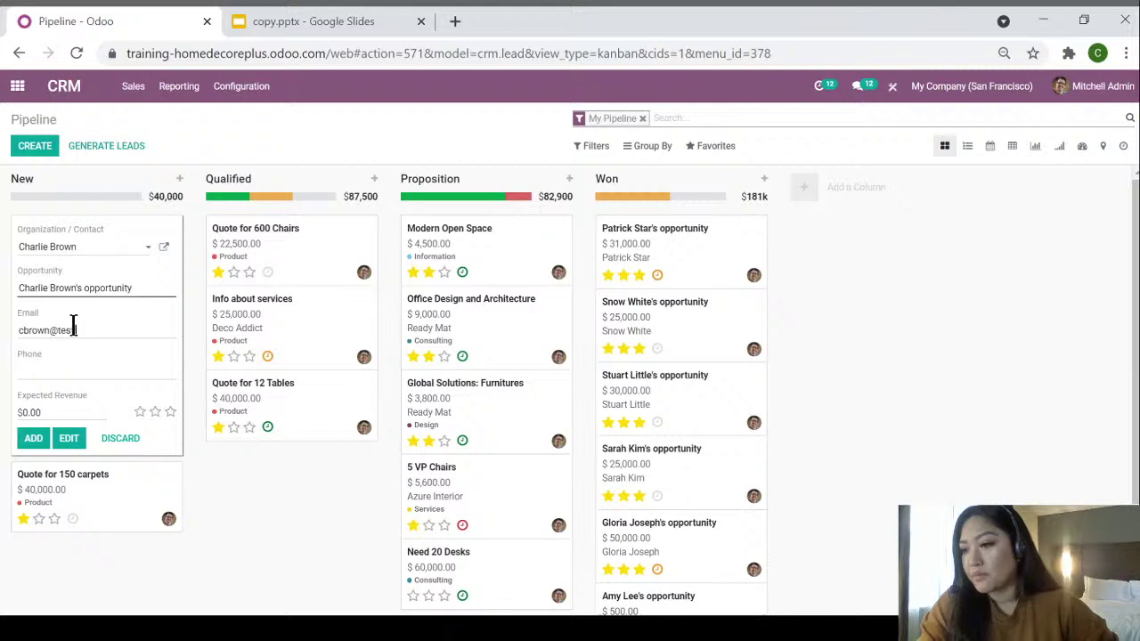
click(77, 373)
text(555)
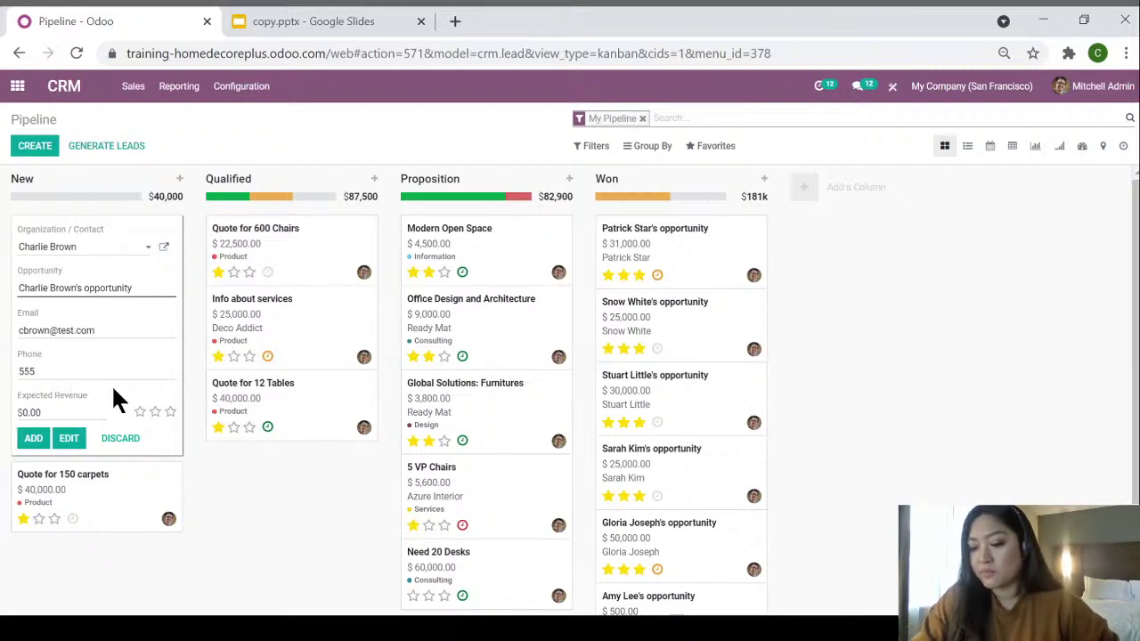
text(1237896)
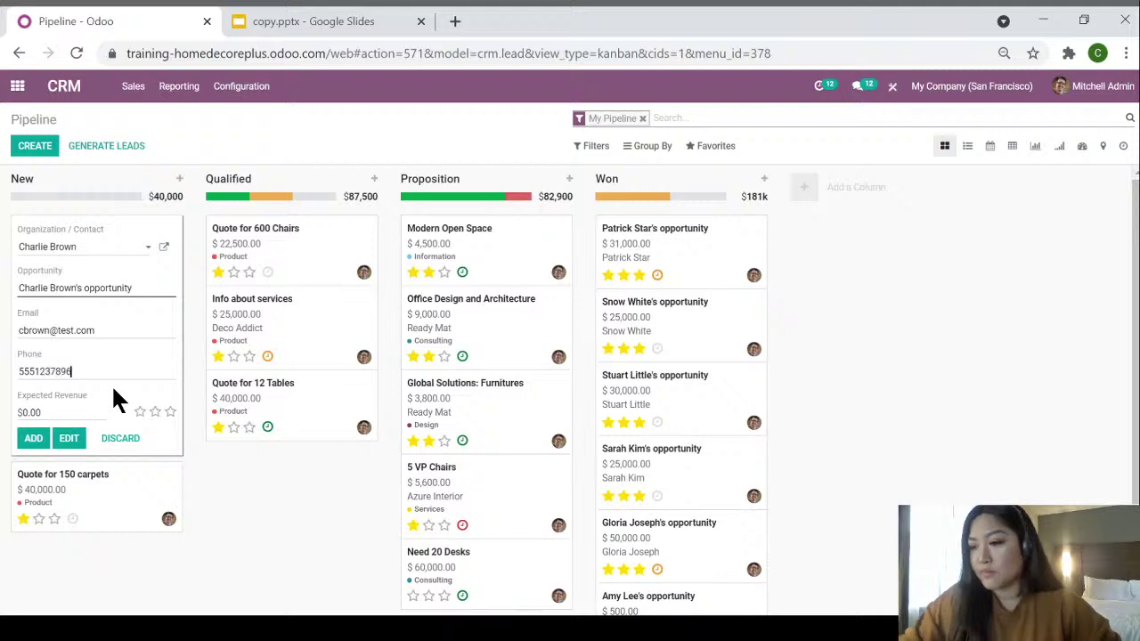
Set the new opportunity's expected revenue to $30,000, rate it three stars, and add it to the pipeline.
click(69, 414)
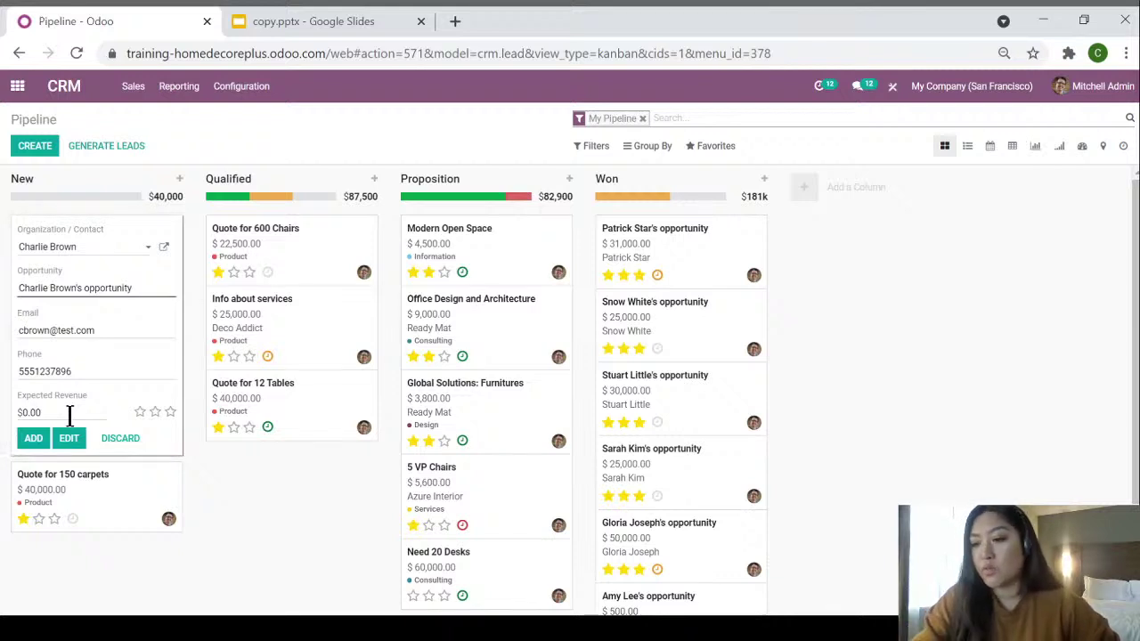
key(BackSpace)
key(BackSpace)
key(BackSpace)
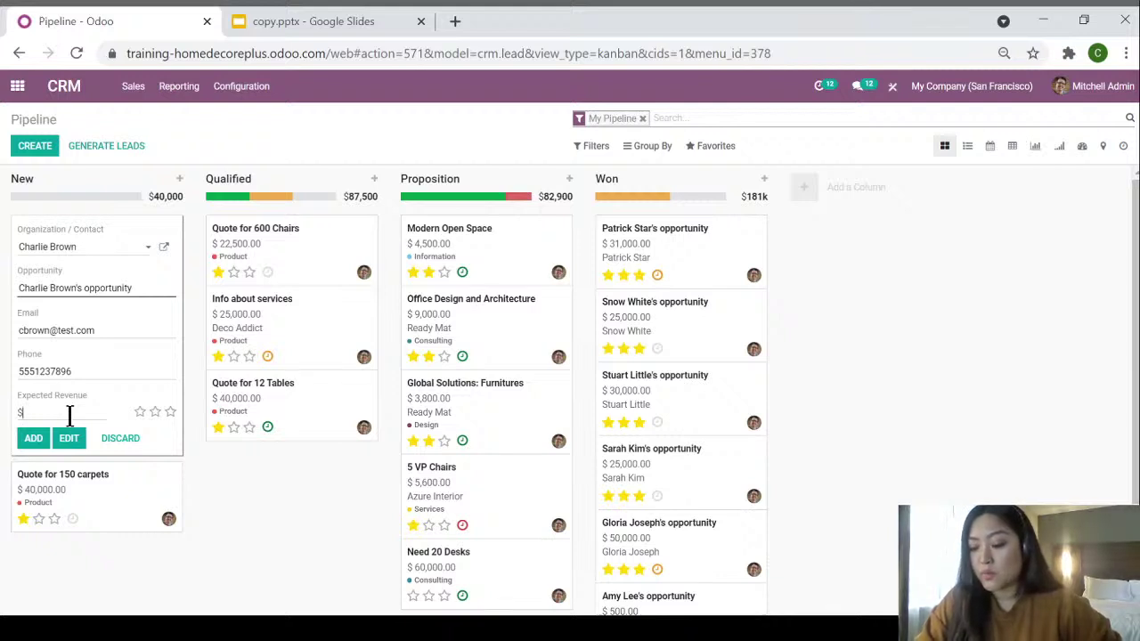
text(30000)
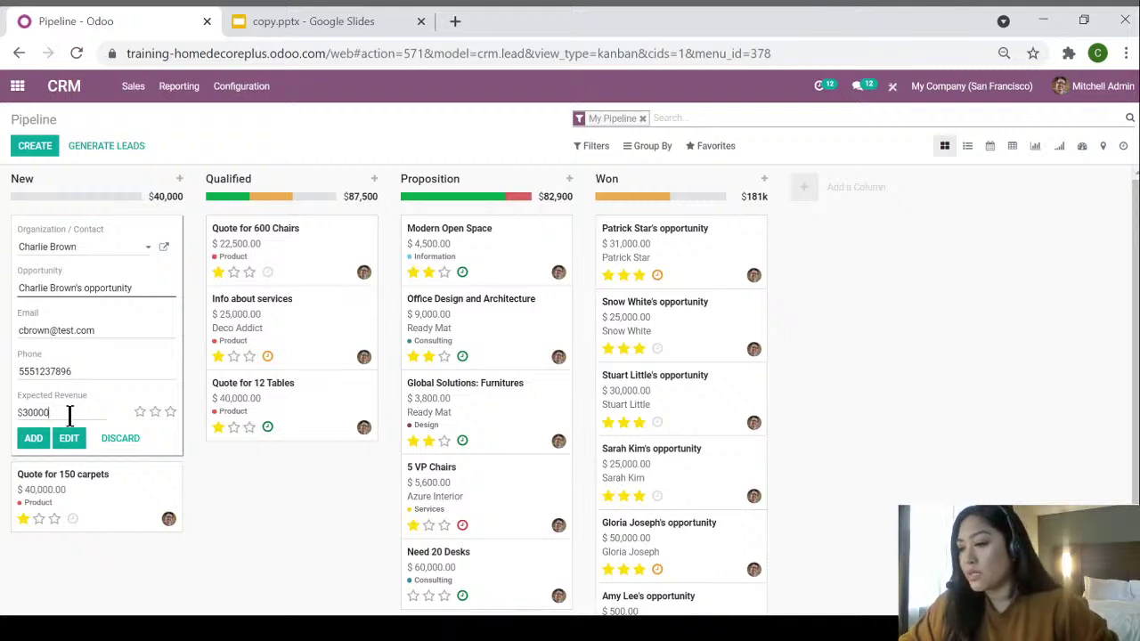
click(172, 413)
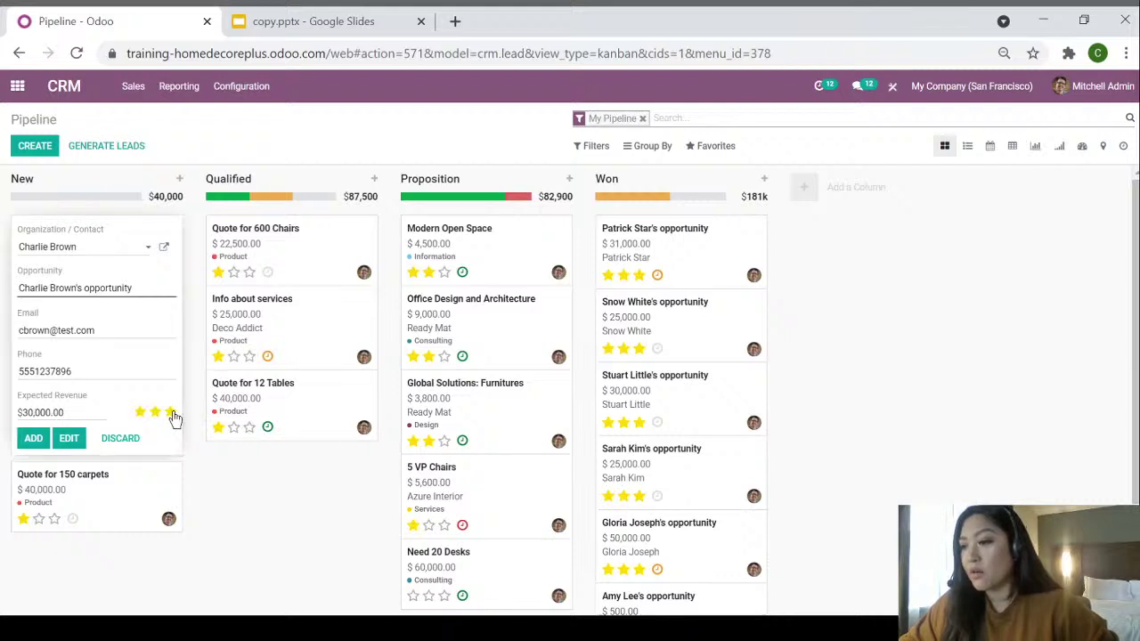
click(33, 440)
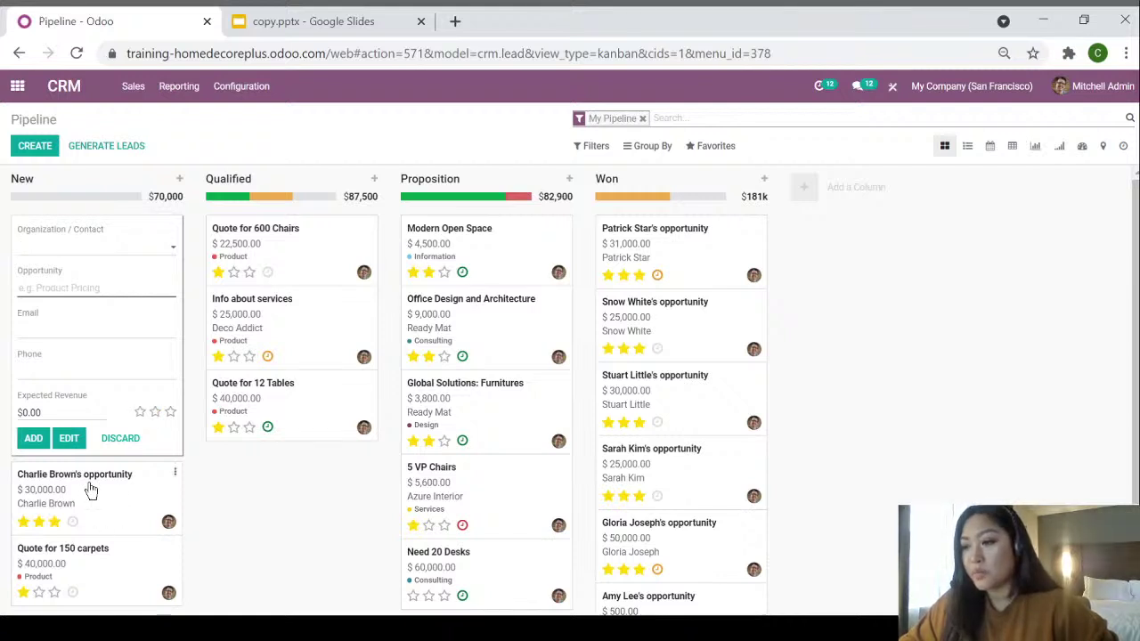
Move the new $30,000 opportunity from the New stage to Qualified and open its record.
drag(91, 489, 299, 481)
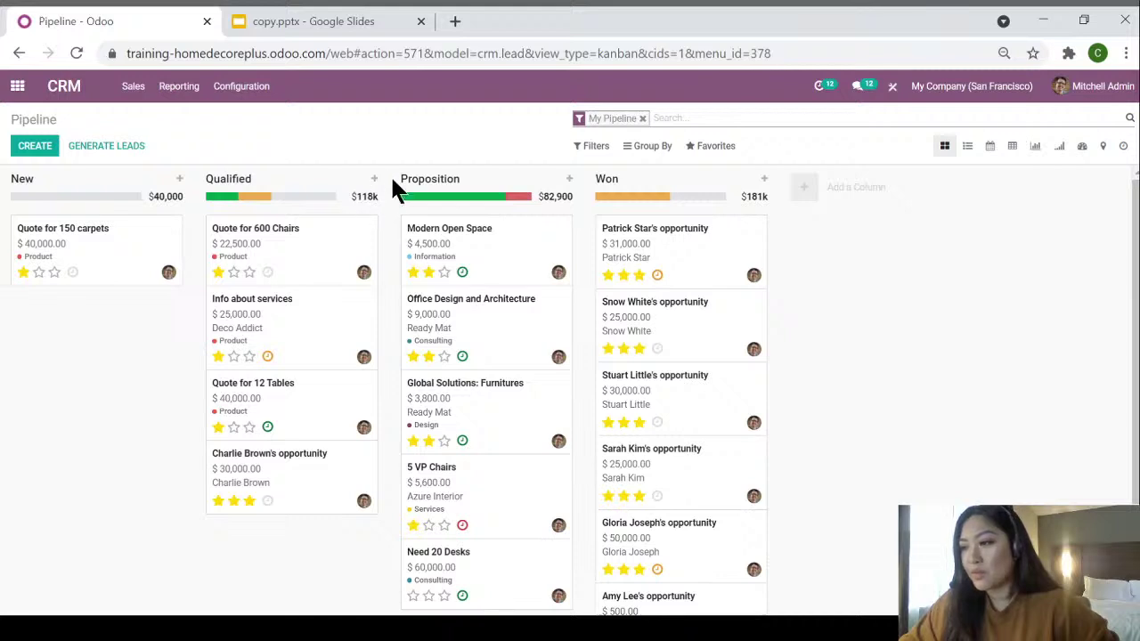
mouse_move(319, 207)
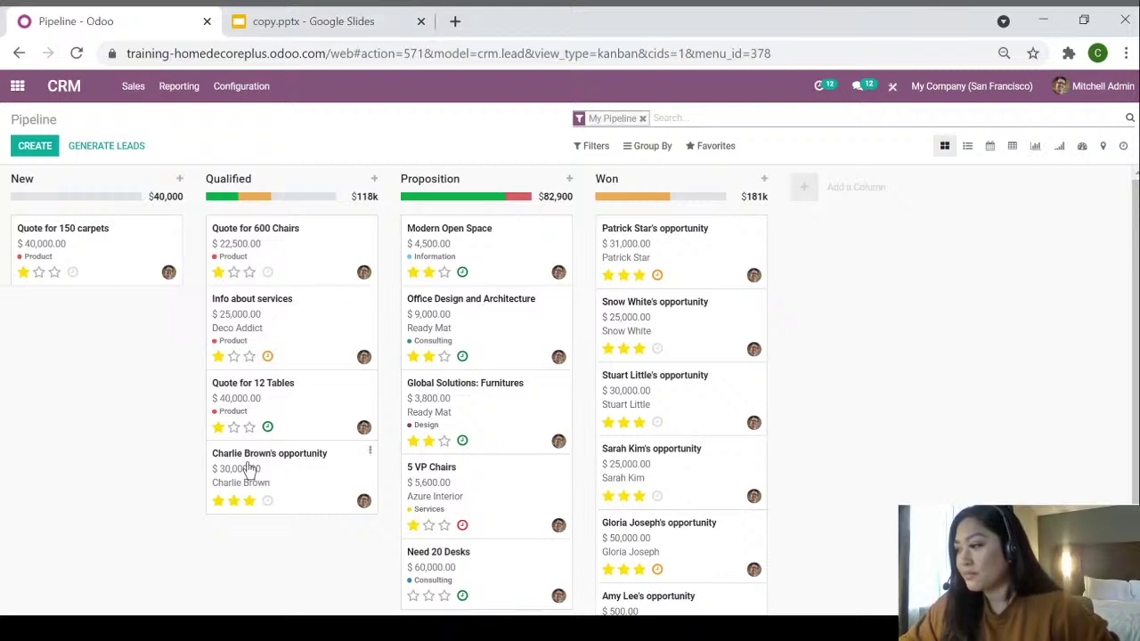
click(292, 511)
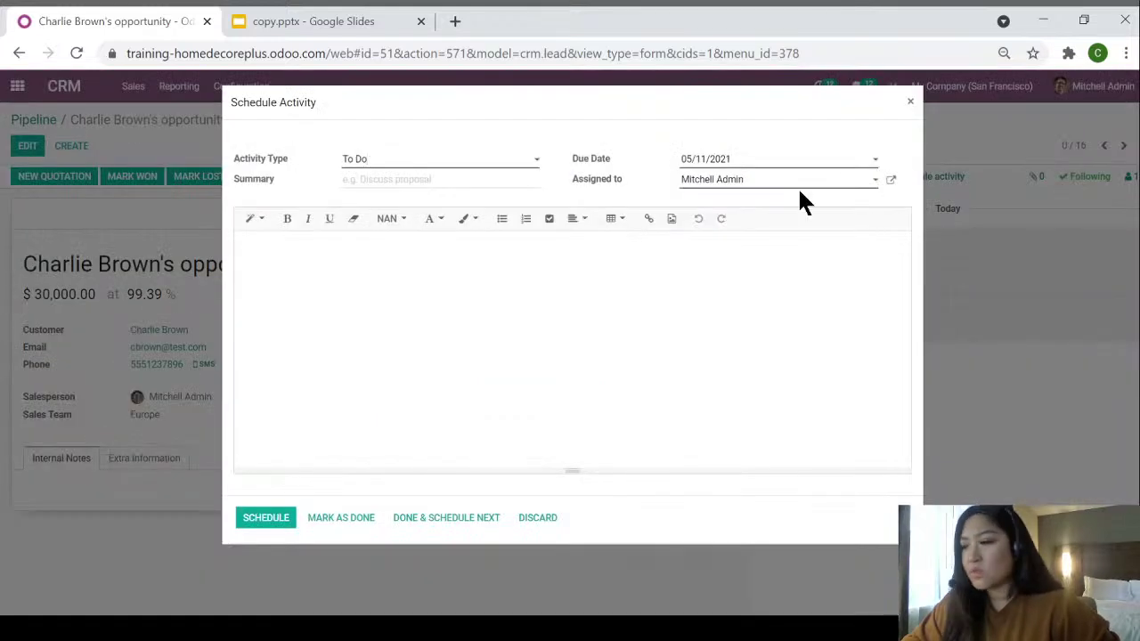
Set the scheduled activity to a Call with the summary "Qual Call" and a due date of 05/06/2021.
click(420, 161)
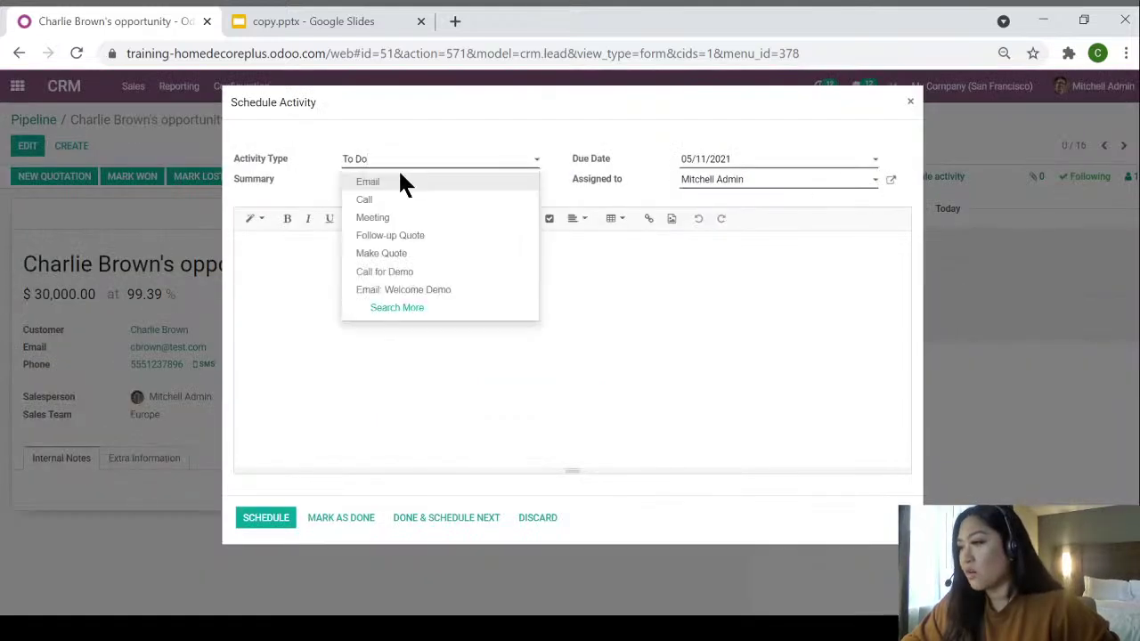
key(Escape)
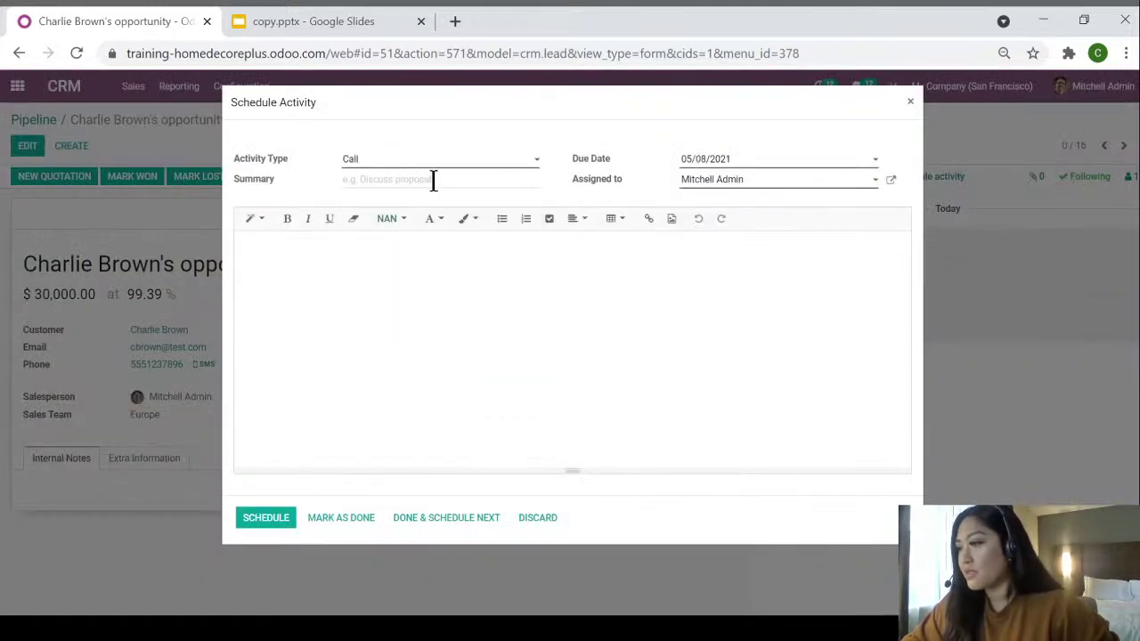
click(433, 179)
text(Qua)
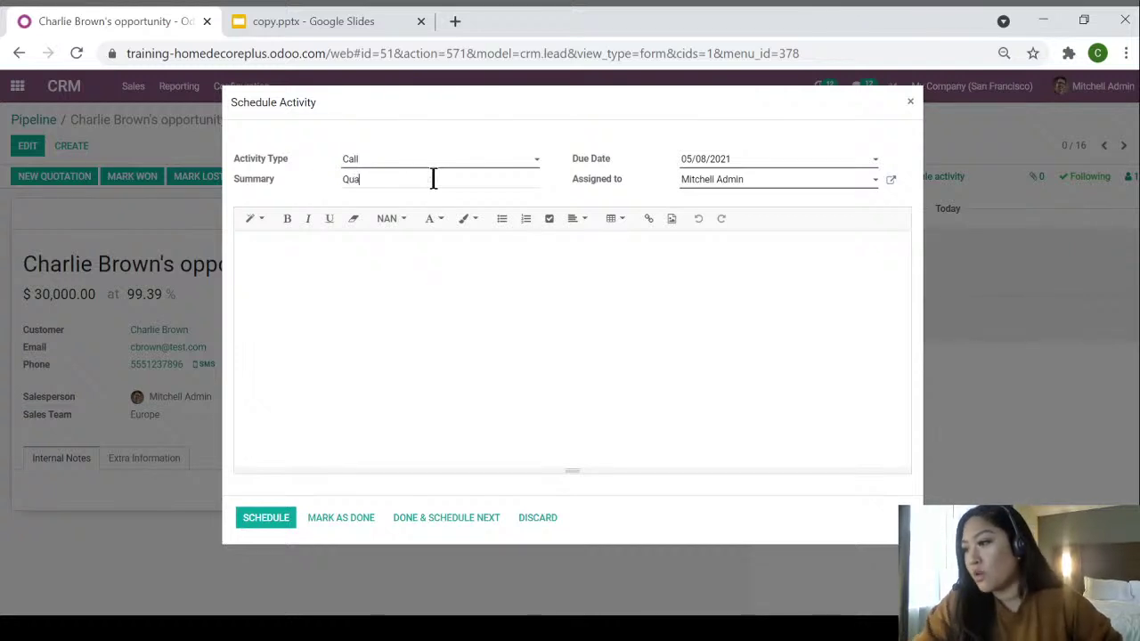
text(l Call)
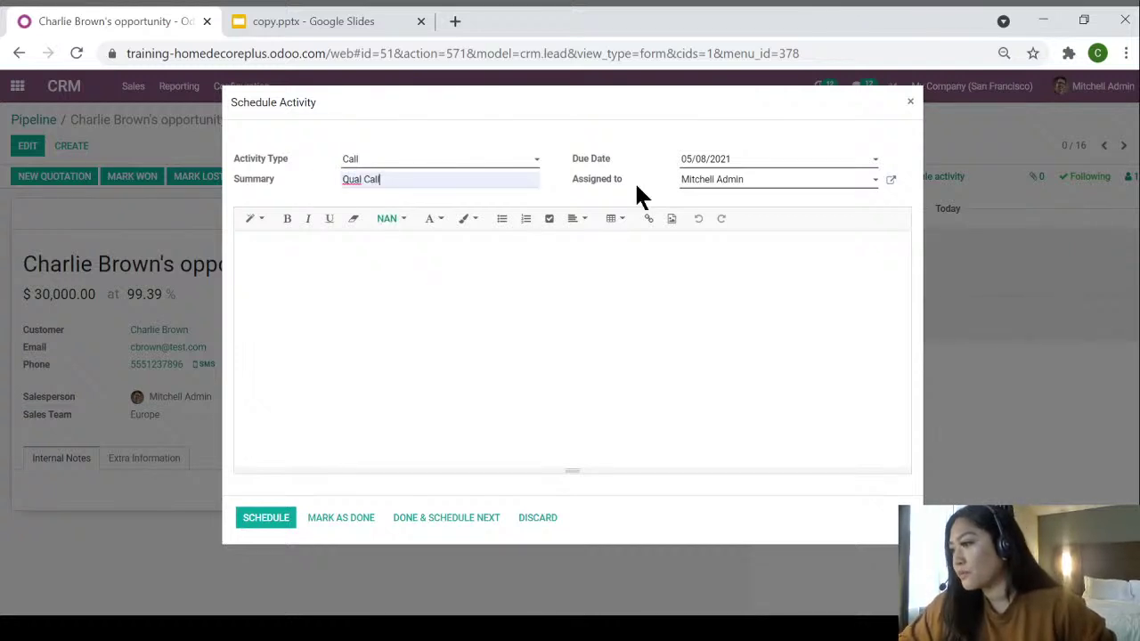
click(707, 161)
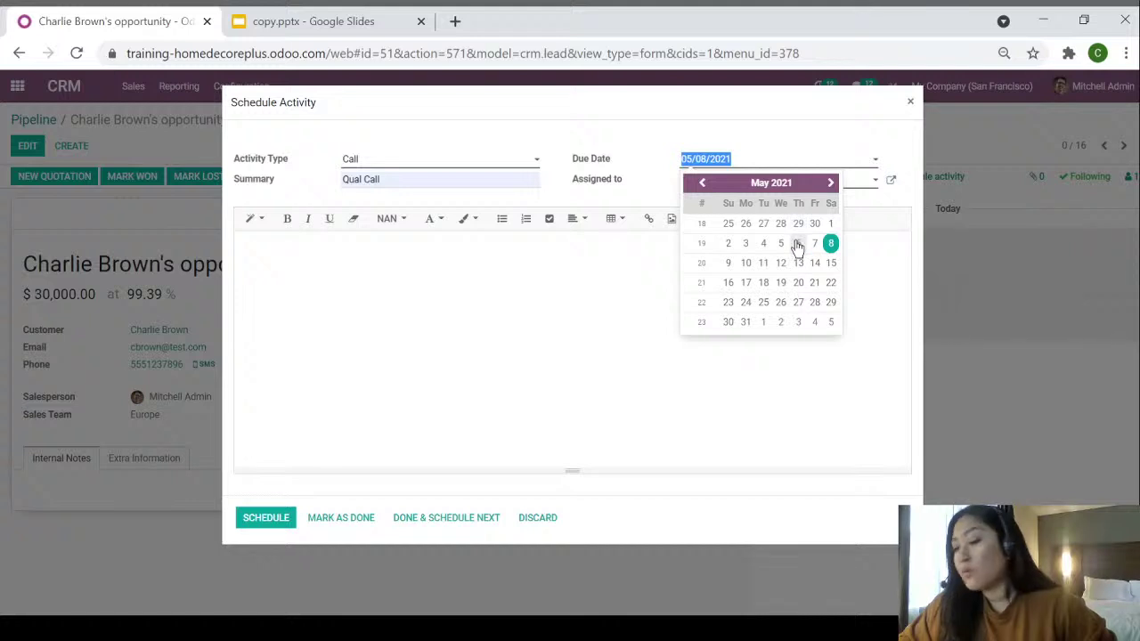
click(798, 243)
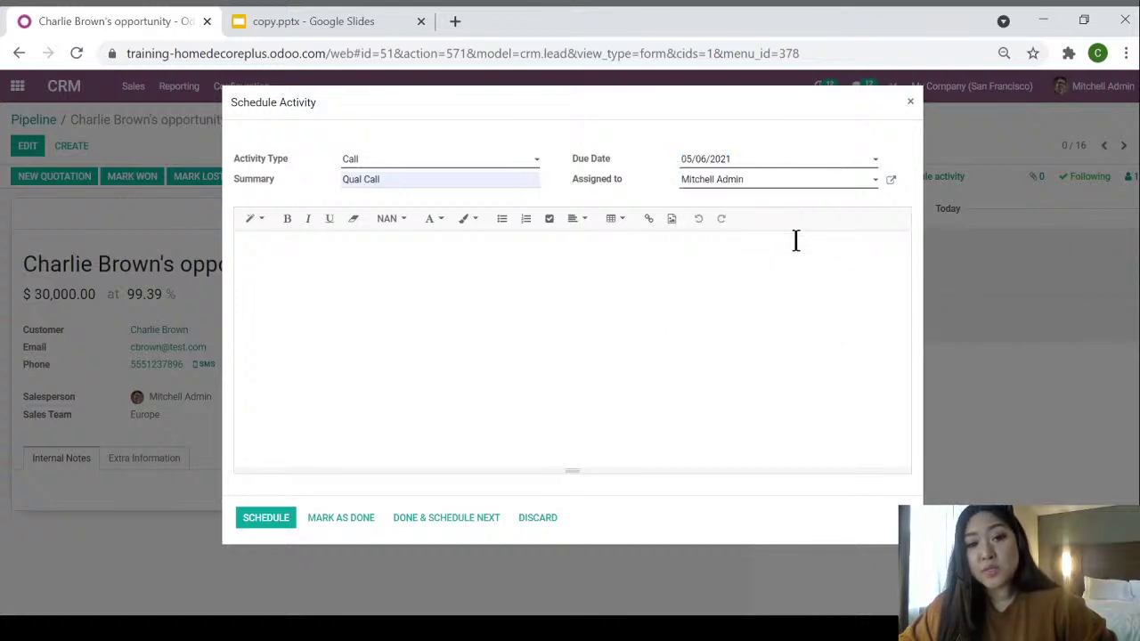
Note "- int in 4 person desk", "- Budget of $30k" and "- Demo for tomorrow" on the call, and complete it while scheduling a follow-up activity.
click(452, 313)
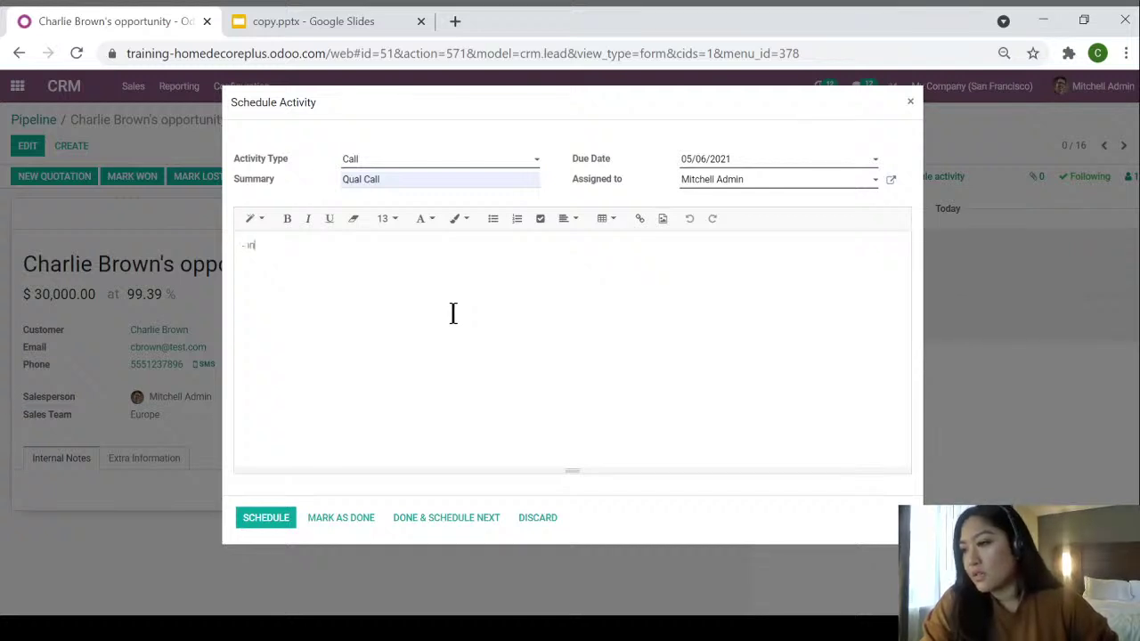
text(- int)
text(r)
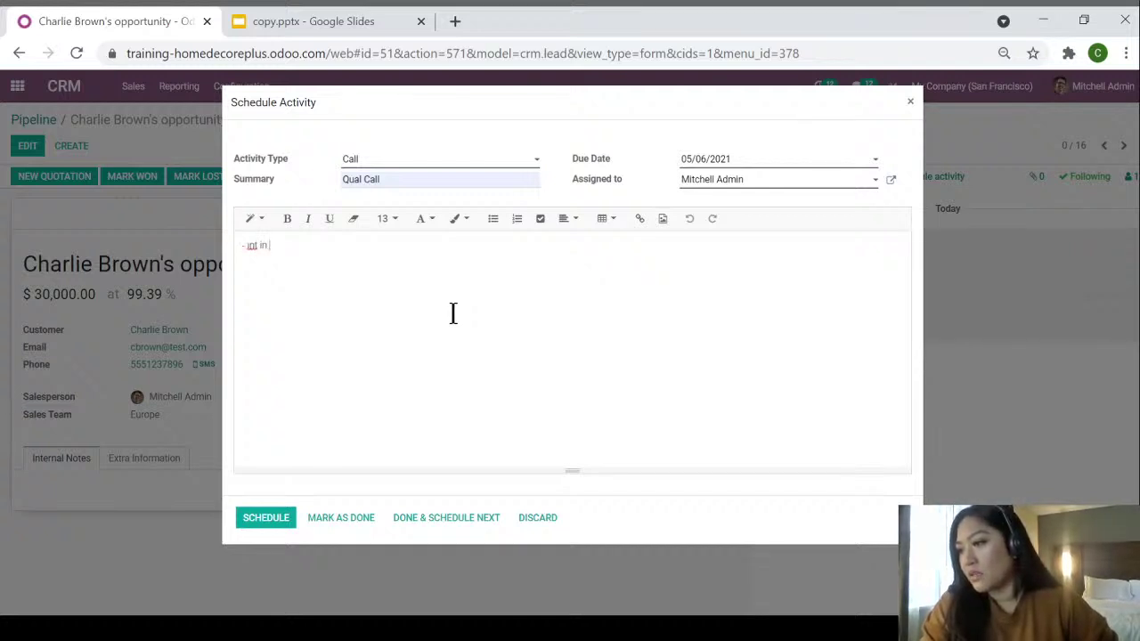
text(person d)
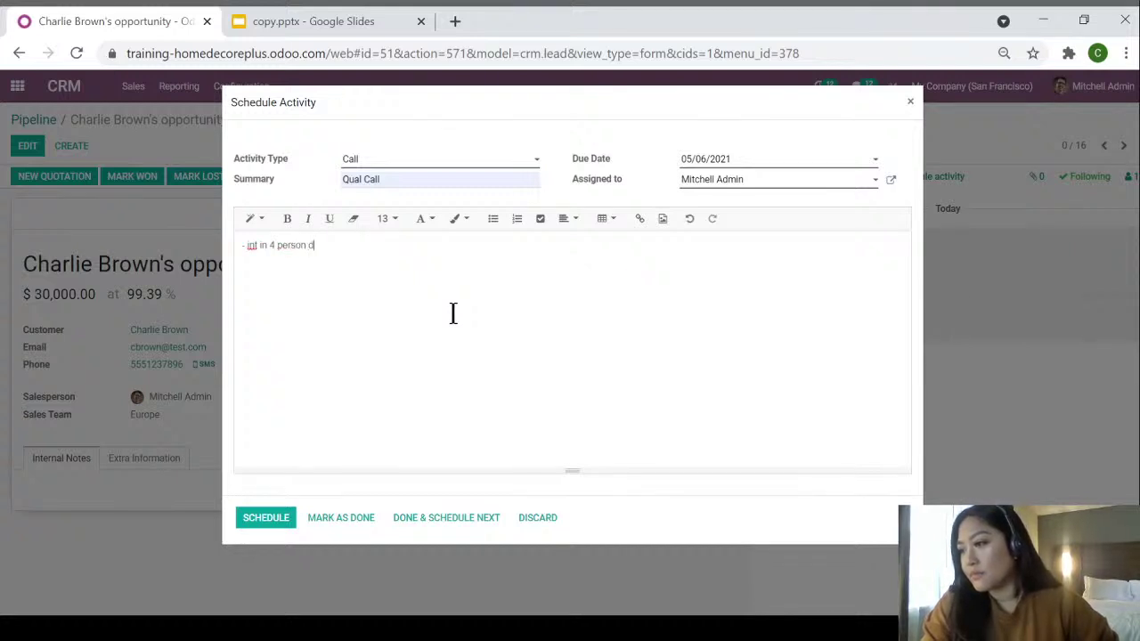
text(esk - Budget of)
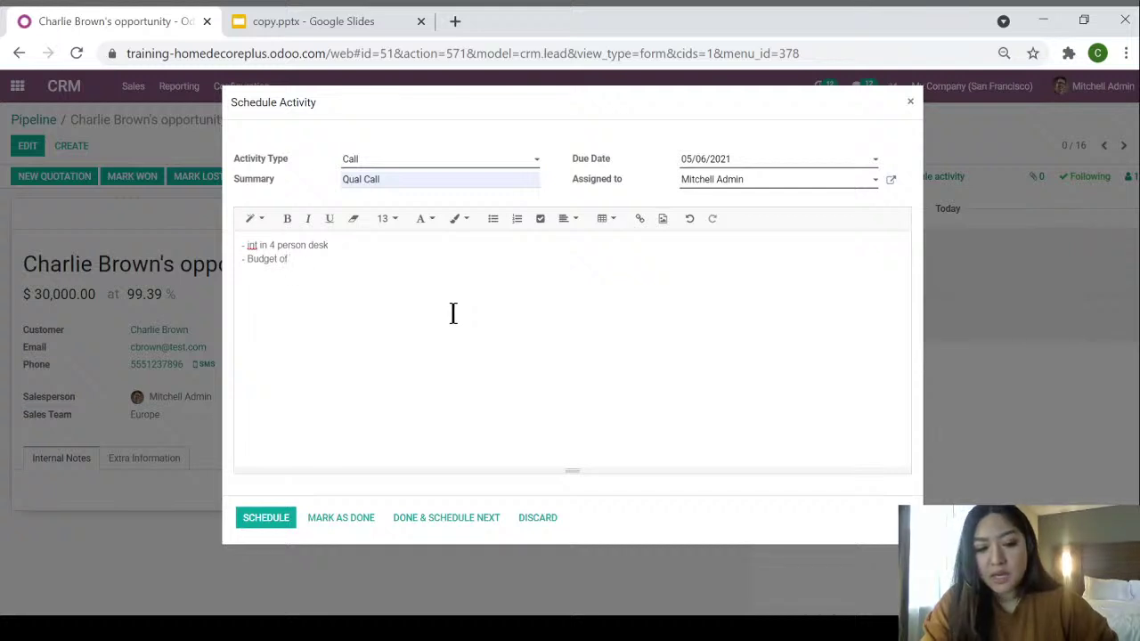
text( $30k )
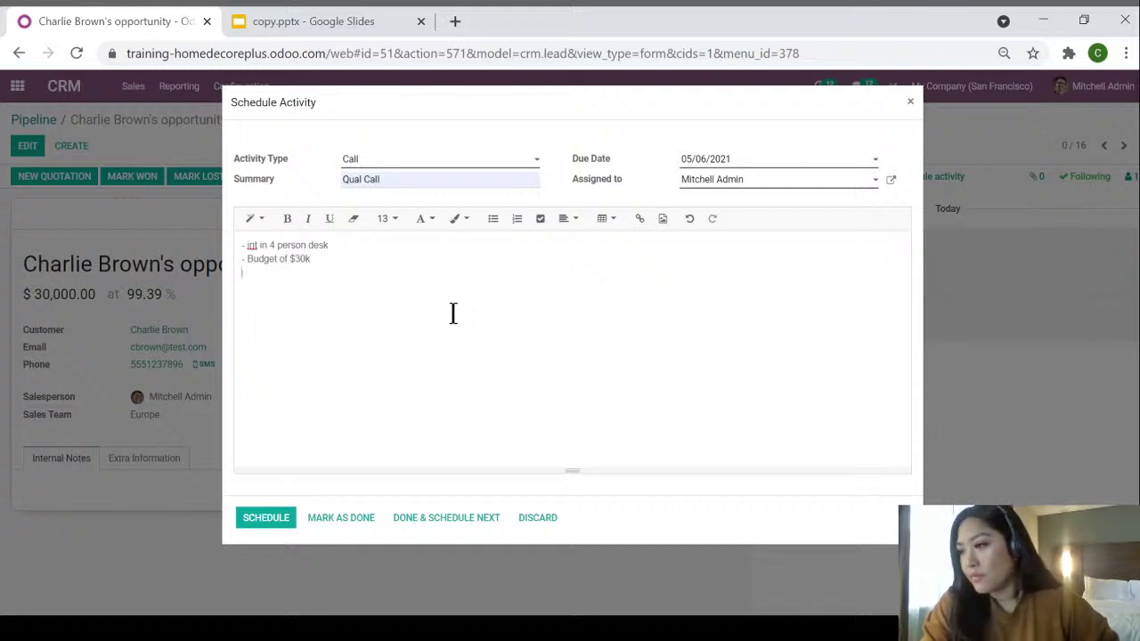
text(- Demo for tomo)
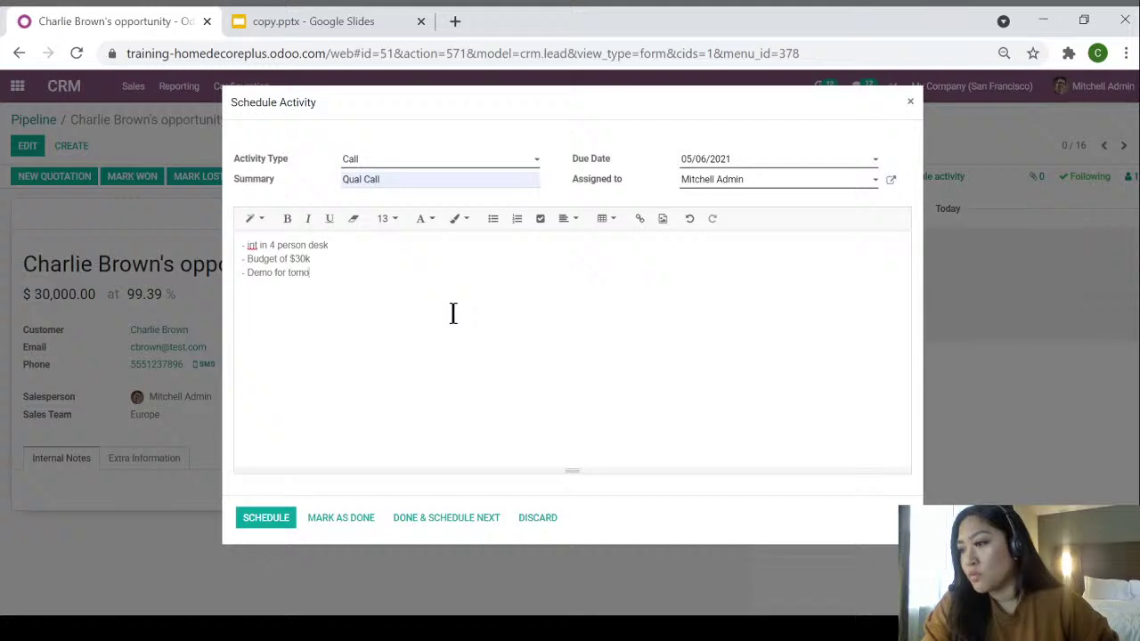
text(rrow)
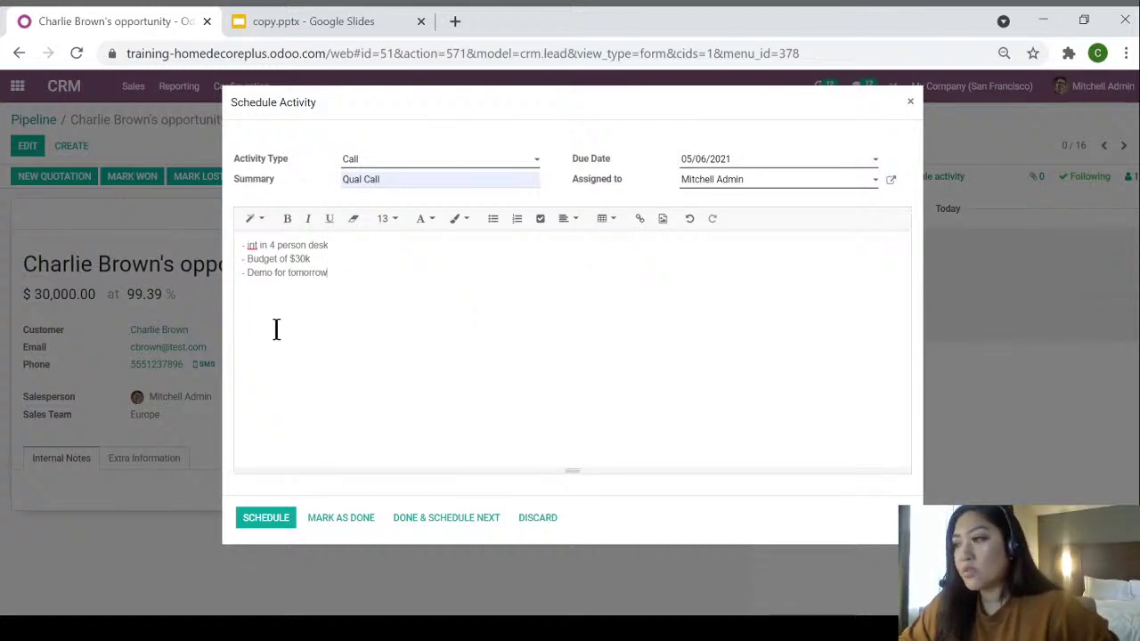
click(438, 525)
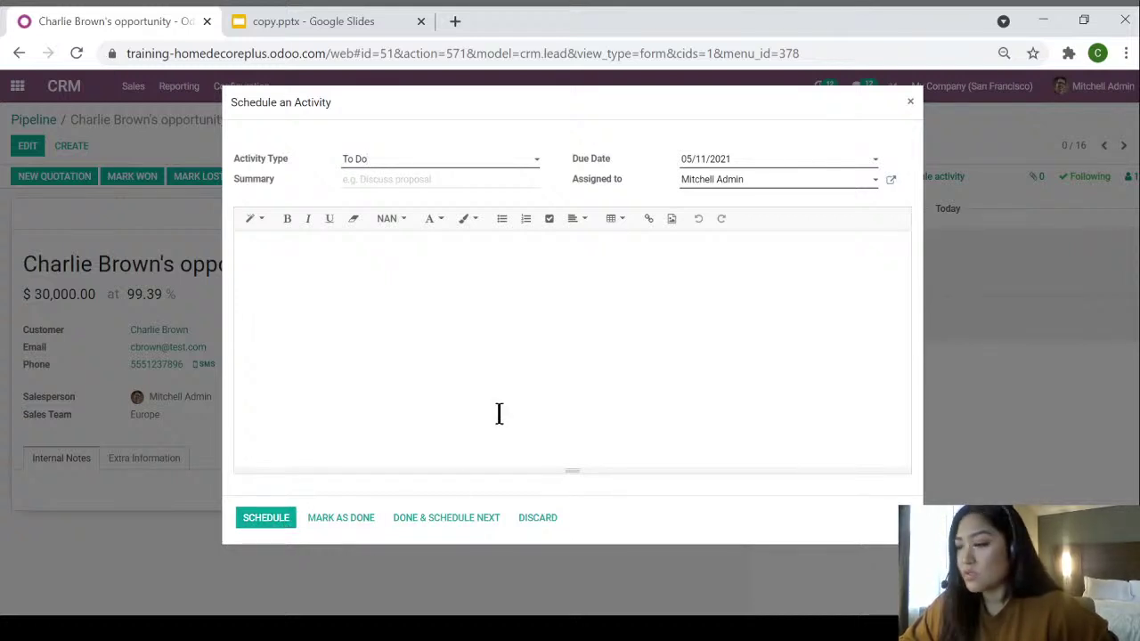
Make the next activity a Meeting with the summary "Demo Service" and open the calendar to schedule it.
click(398, 159)
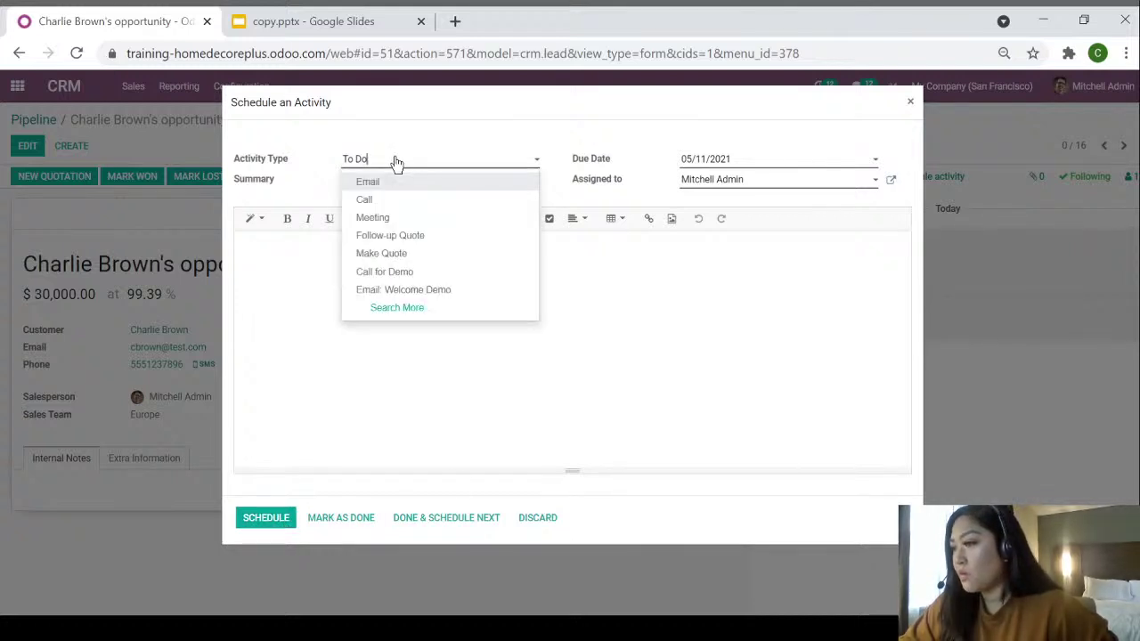
click(397, 221)
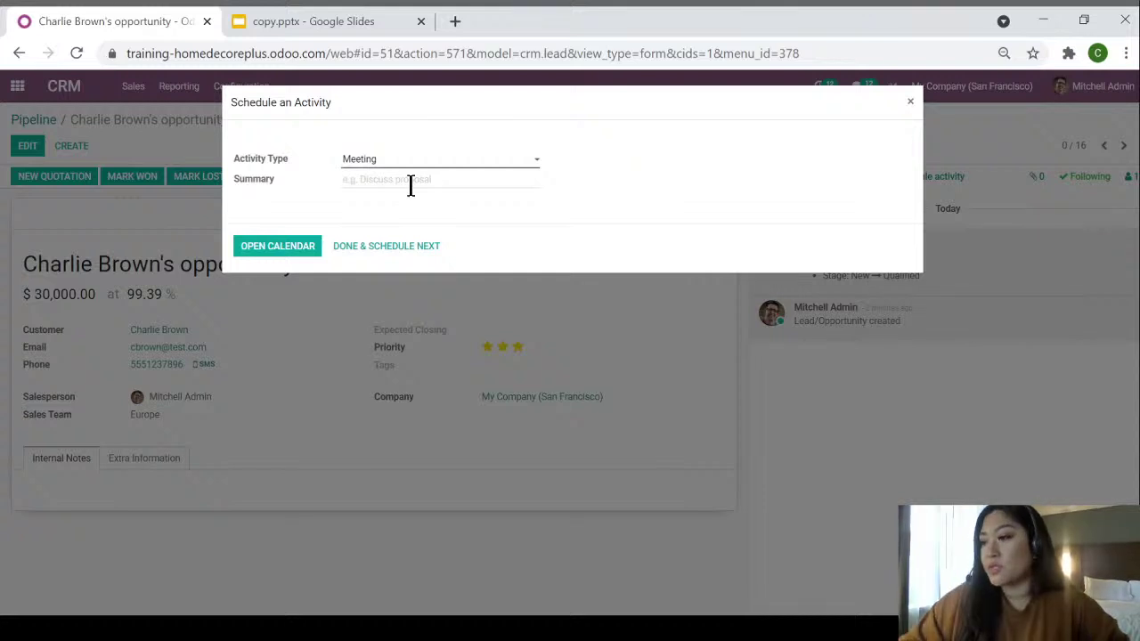
click(411, 182)
text(Demo Service)
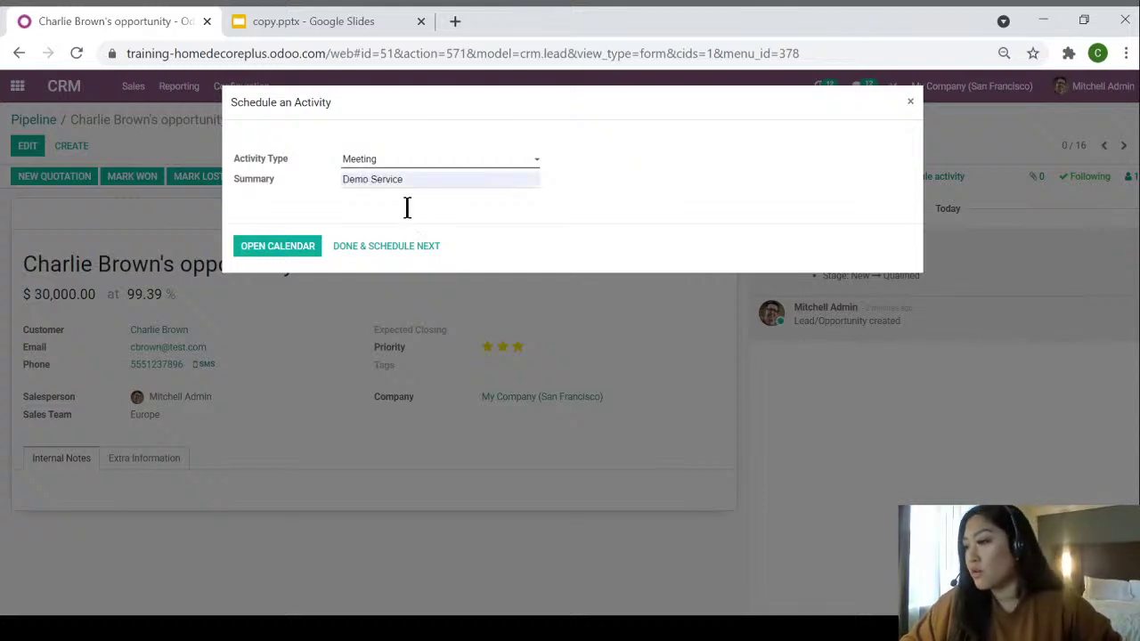
click(301, 247)
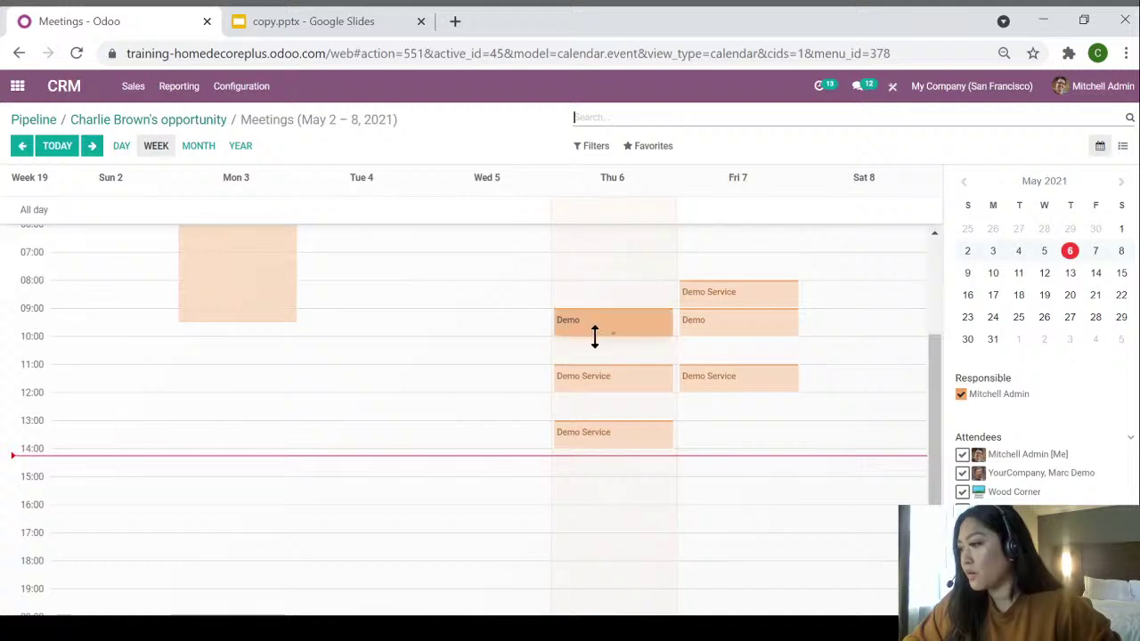
Create the Demo Service meeting on Friday, May 7 at 13:00 and extend it to 14:00.
click(732, 433)
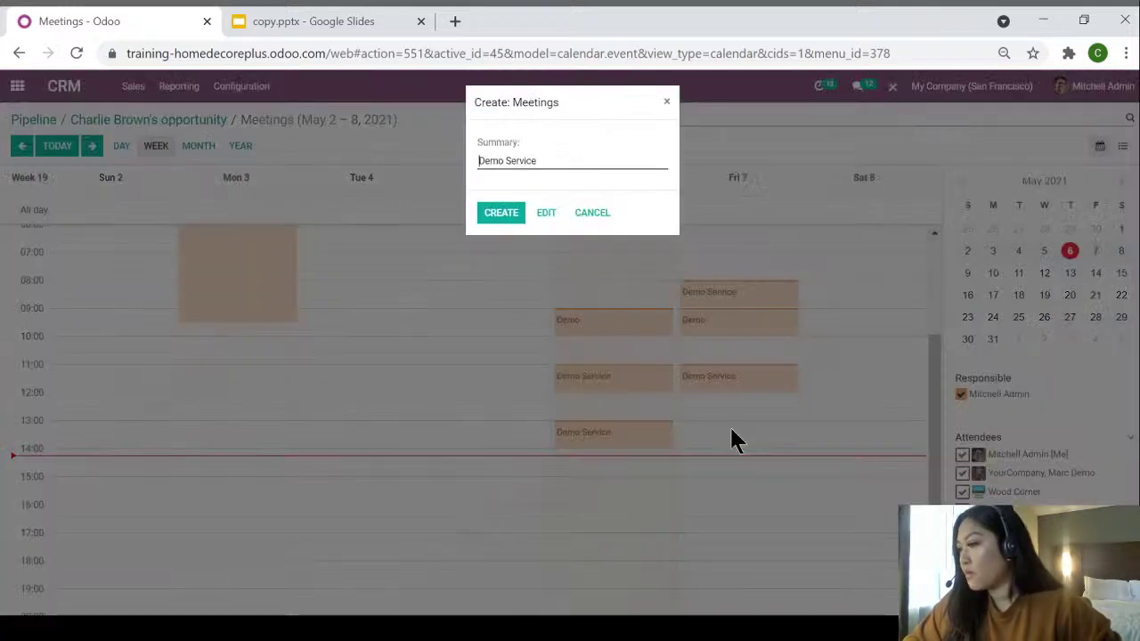
click(500, 214)
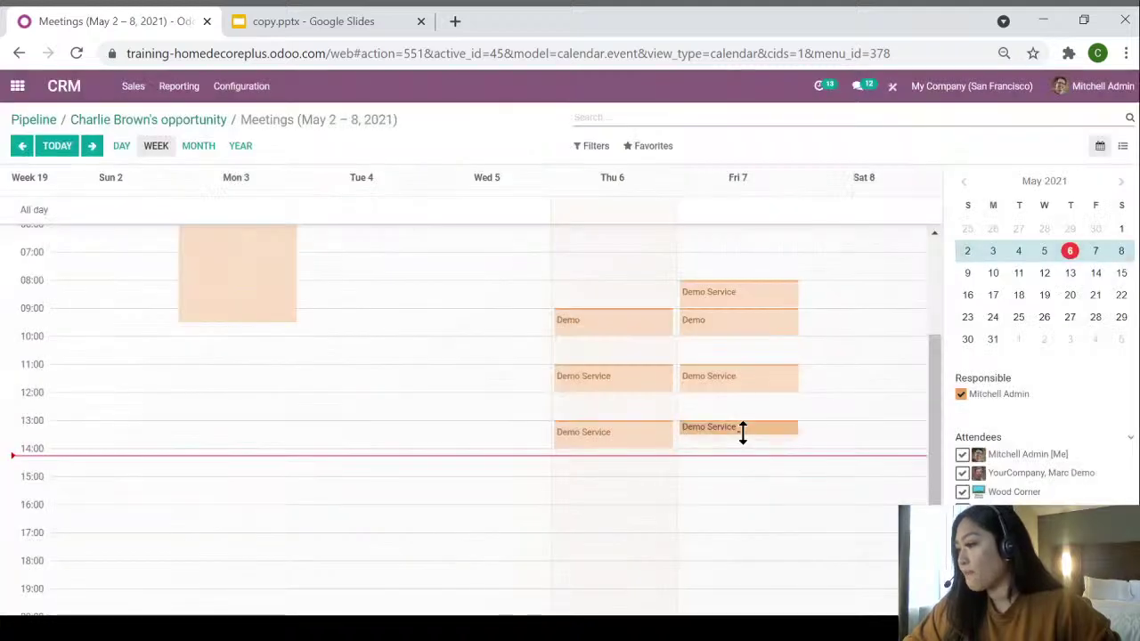
drag(736, 428, 736, 443)
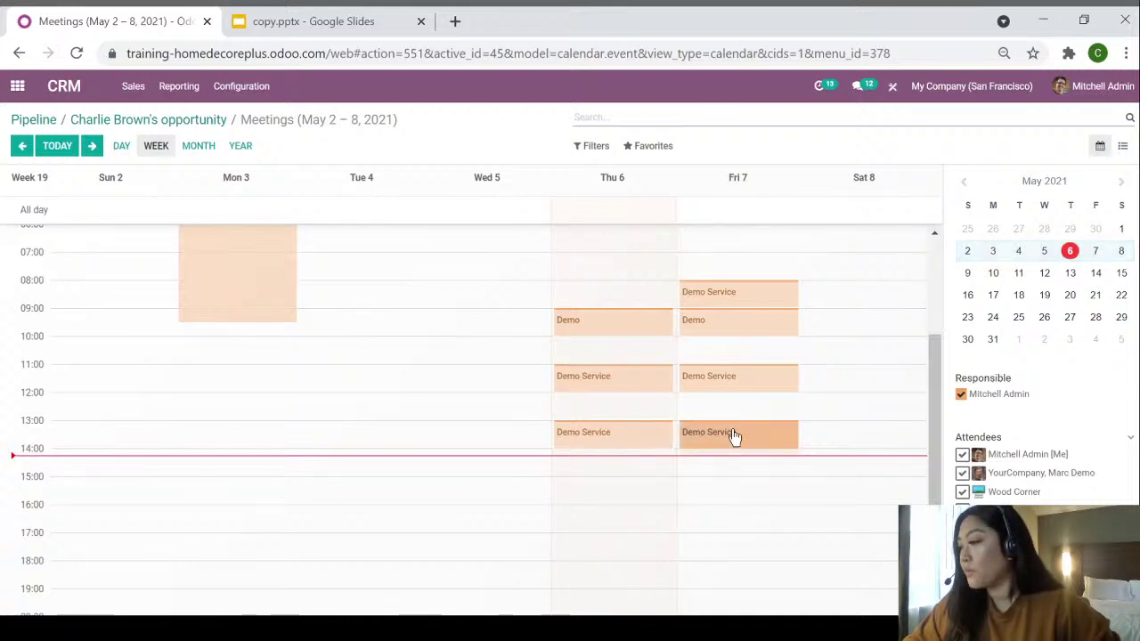
Review the details of the Friday 13:00 Demo Service meeting and return to the customer's opportunity.
click(732, 435)
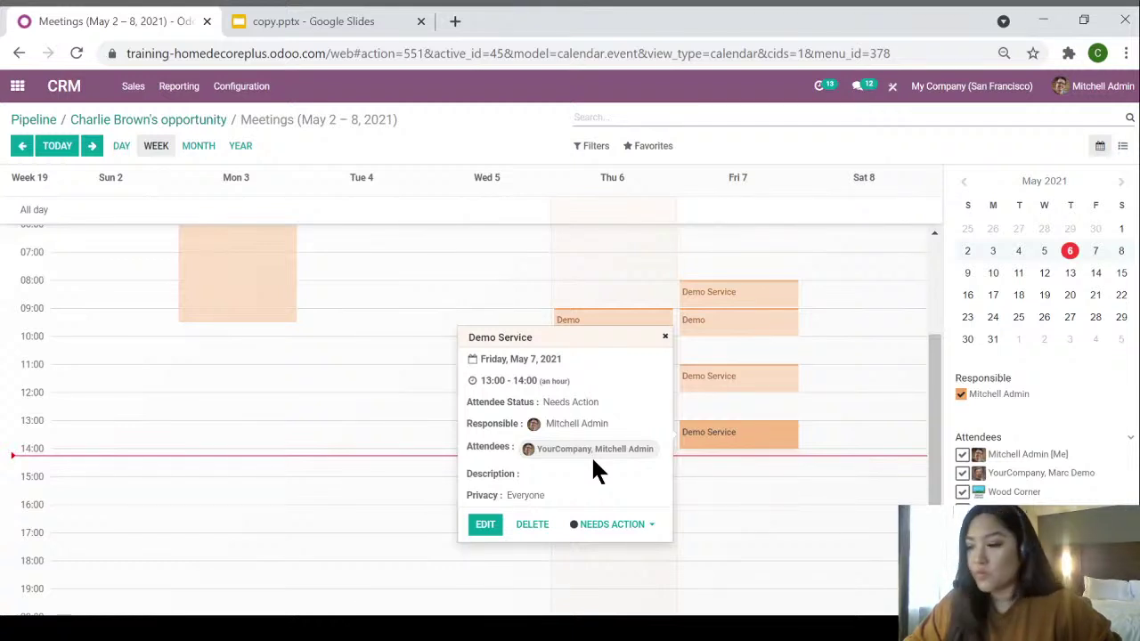
click(777, 474)
click(591, 212)
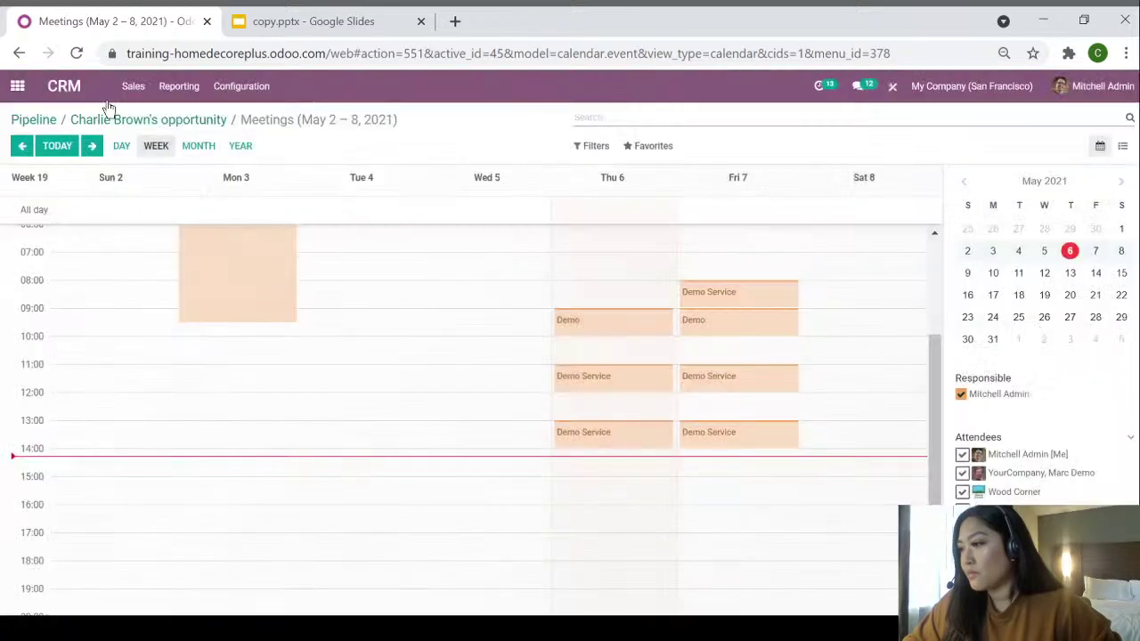
click(125, 121)
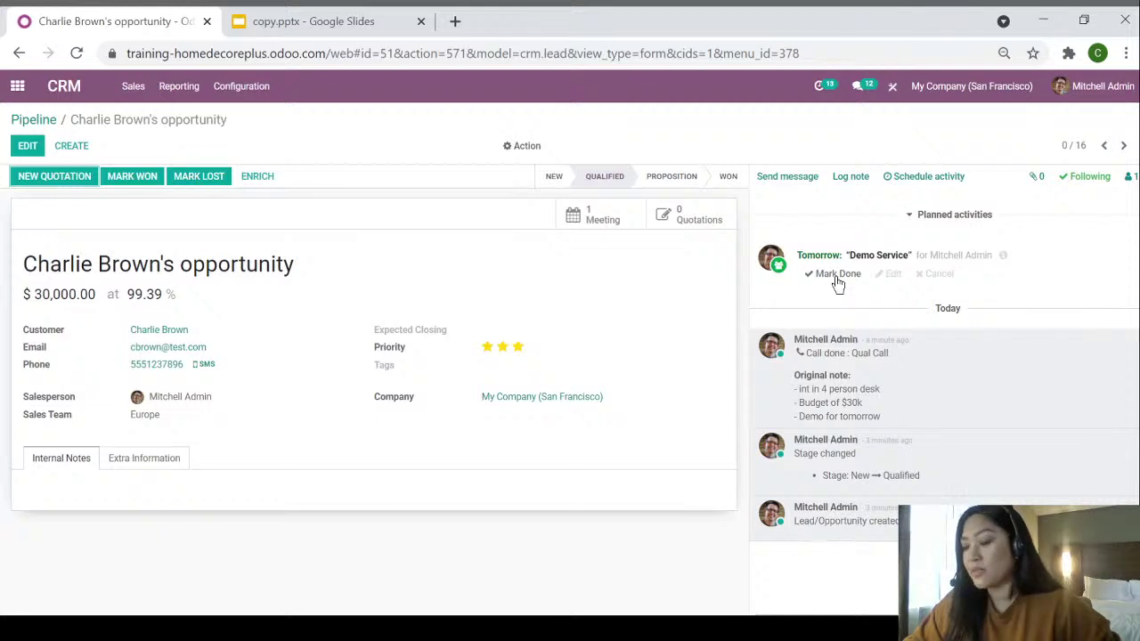
Mark the Demo Service meeting as done with the feedback "- went great" and "- wants quote", without scheduling a next activity.
click(838, 274)
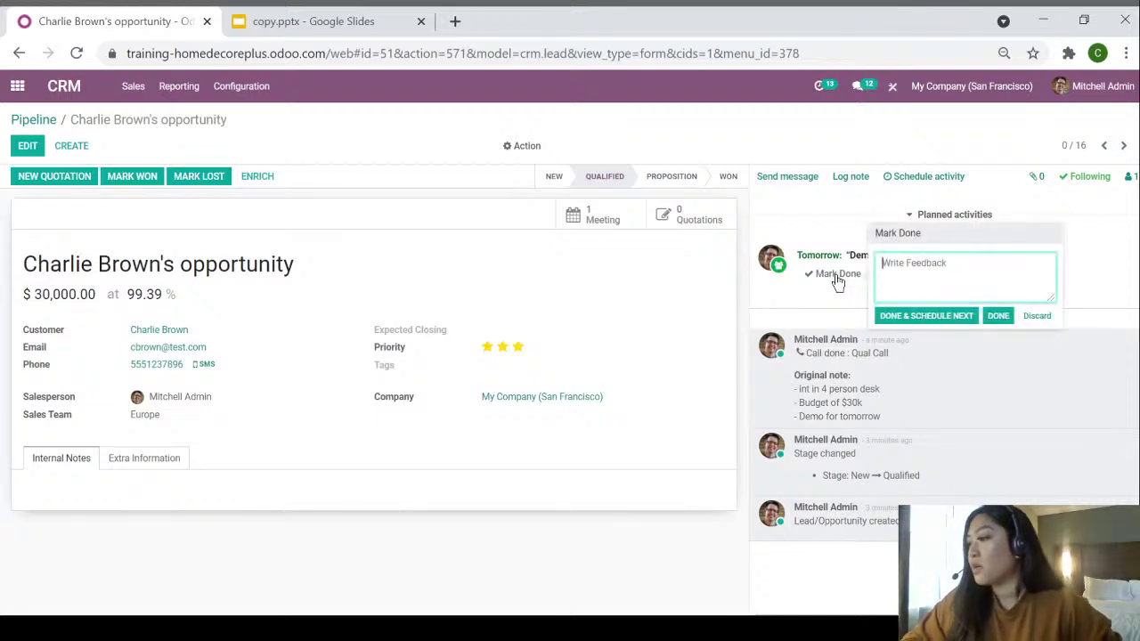
text(-)
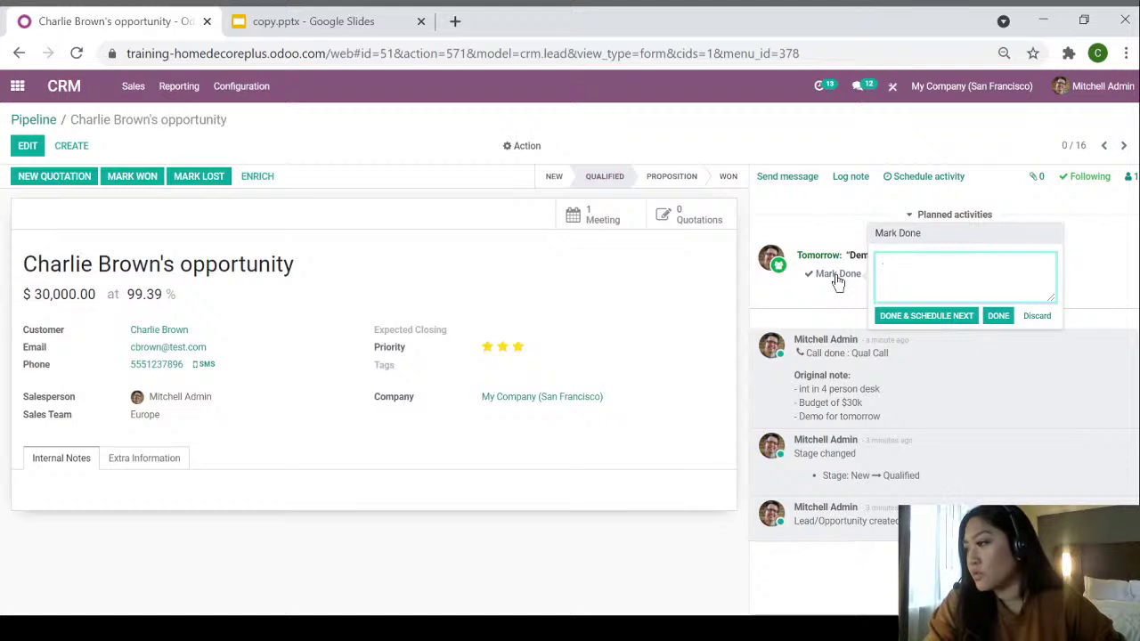
text( went great)
key(Return)
text(- wa)
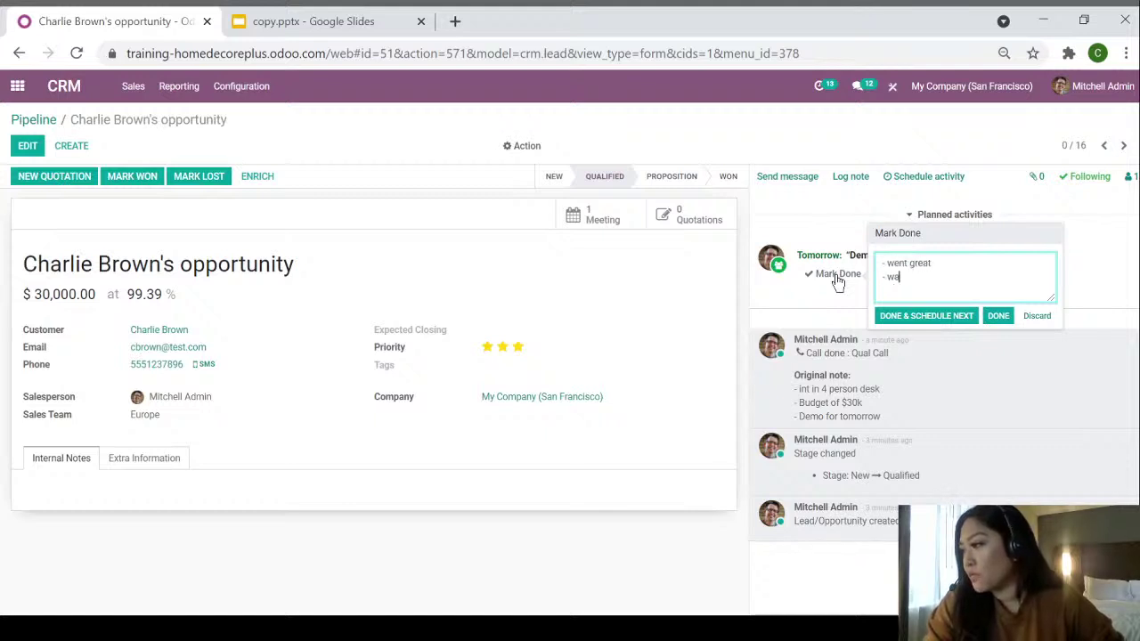
text(nts ouote)
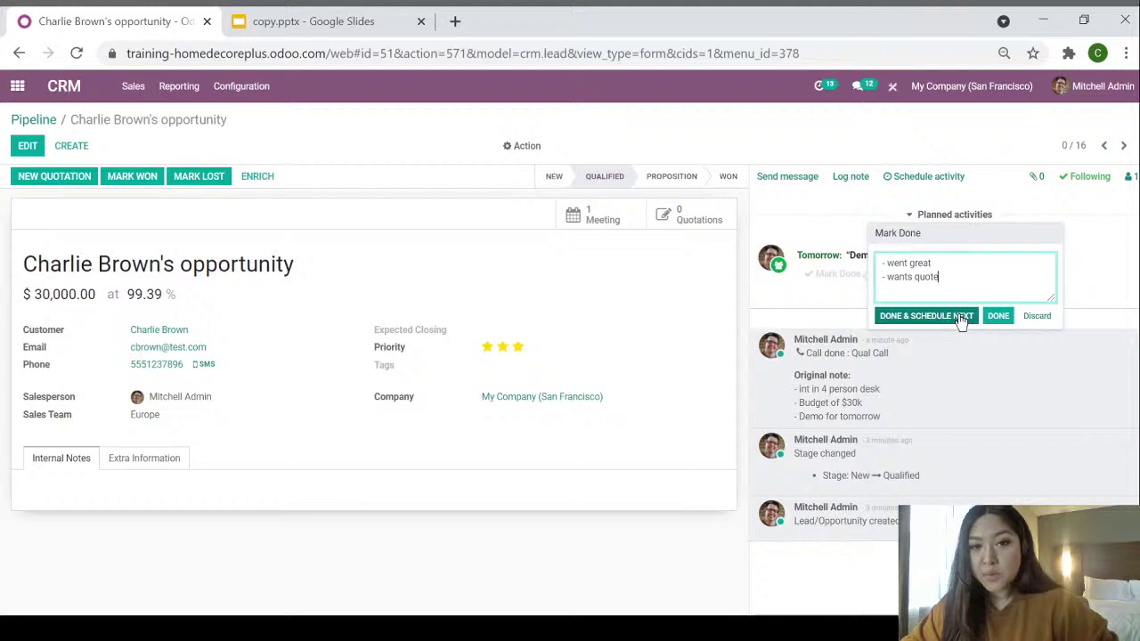
click(999, 317)
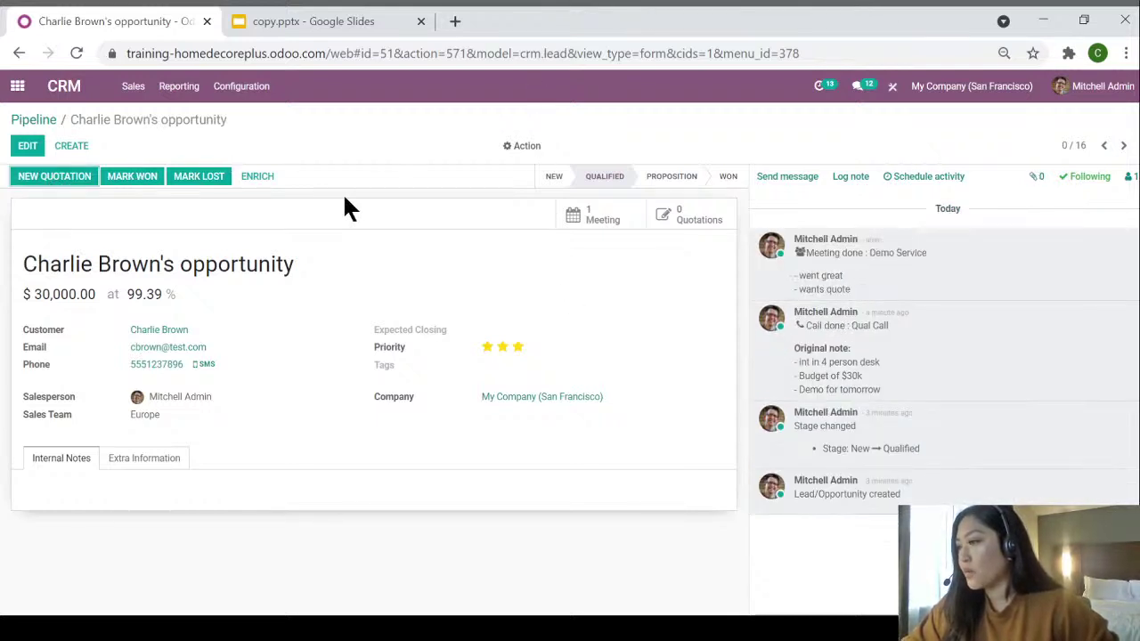
Start a new quotation from the opportunity with expiration 03/31/2021 and payment terms Immediate Payment.
click(55, 178)
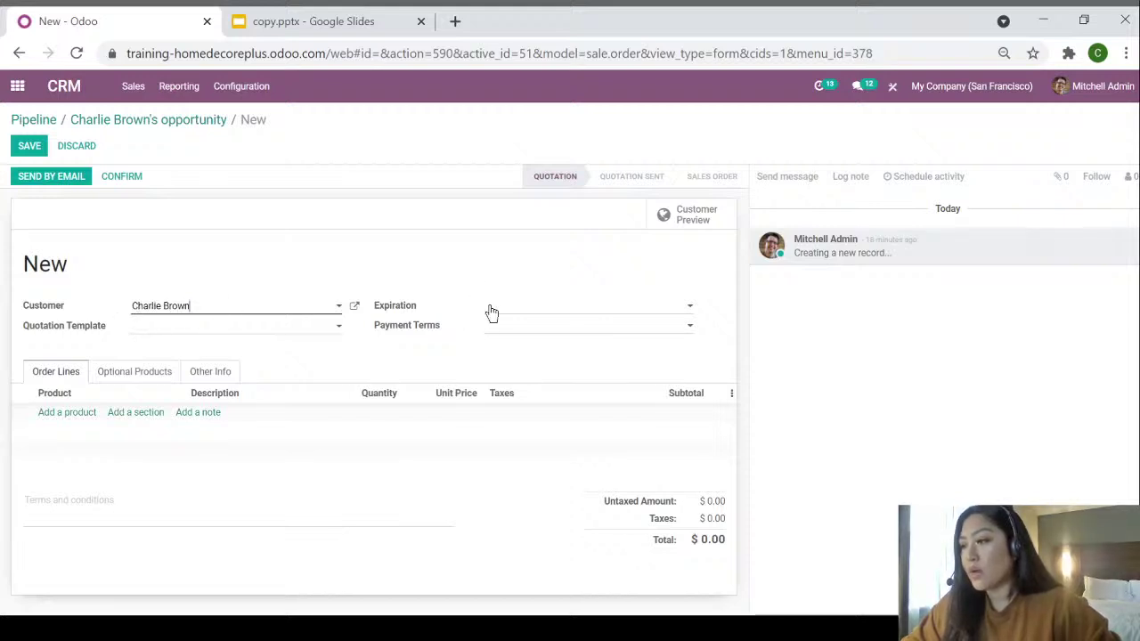
click(537, 309)
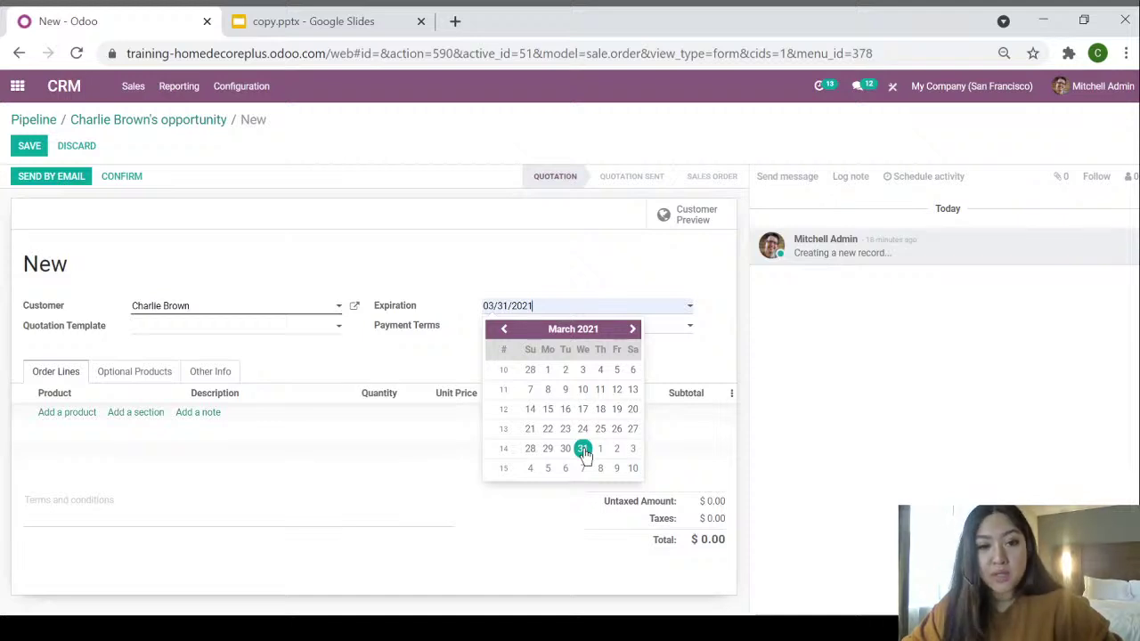
click(582, 450)
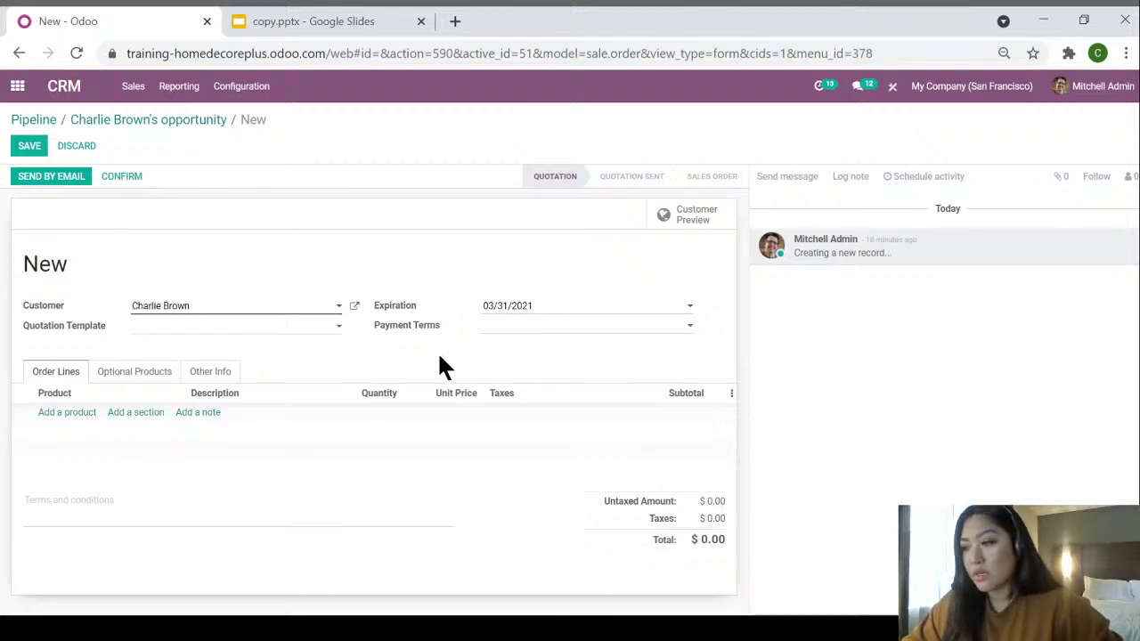
click(279, 335)
click(494, 330)
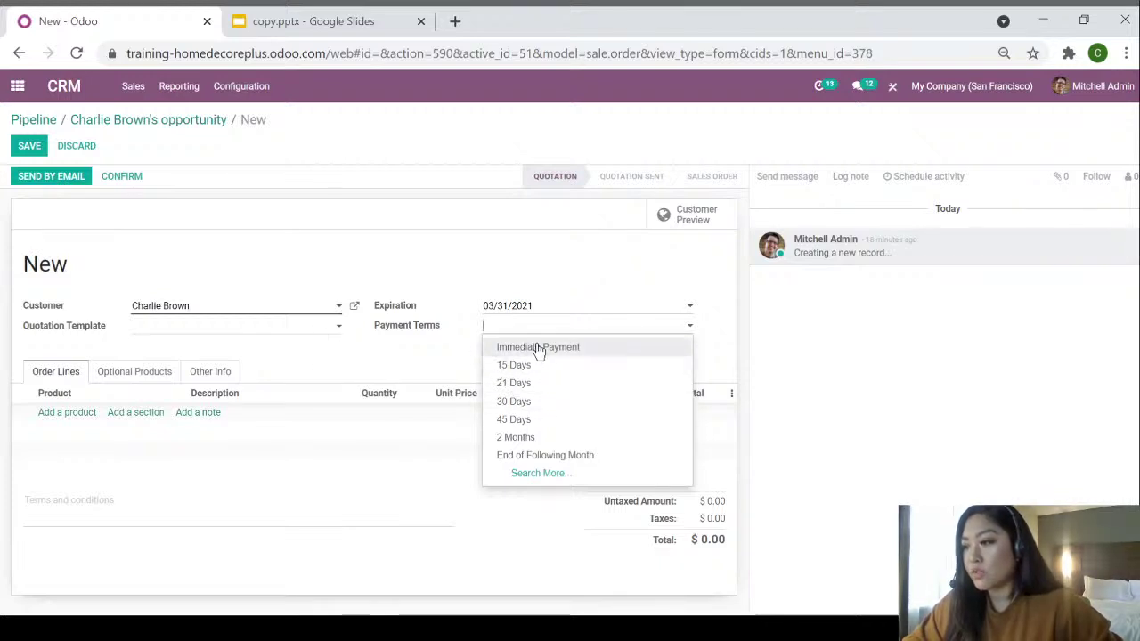
click(554, 349)
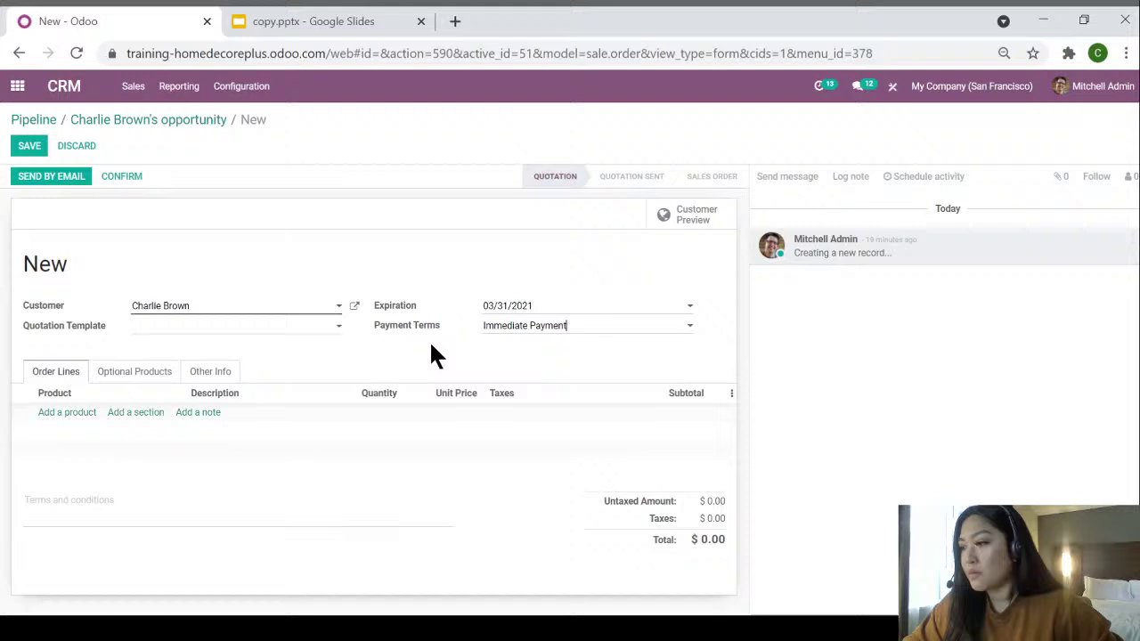
Apply the 4 Person Desk quotation template and check the stock availability of the desk line.
click(227, 333)
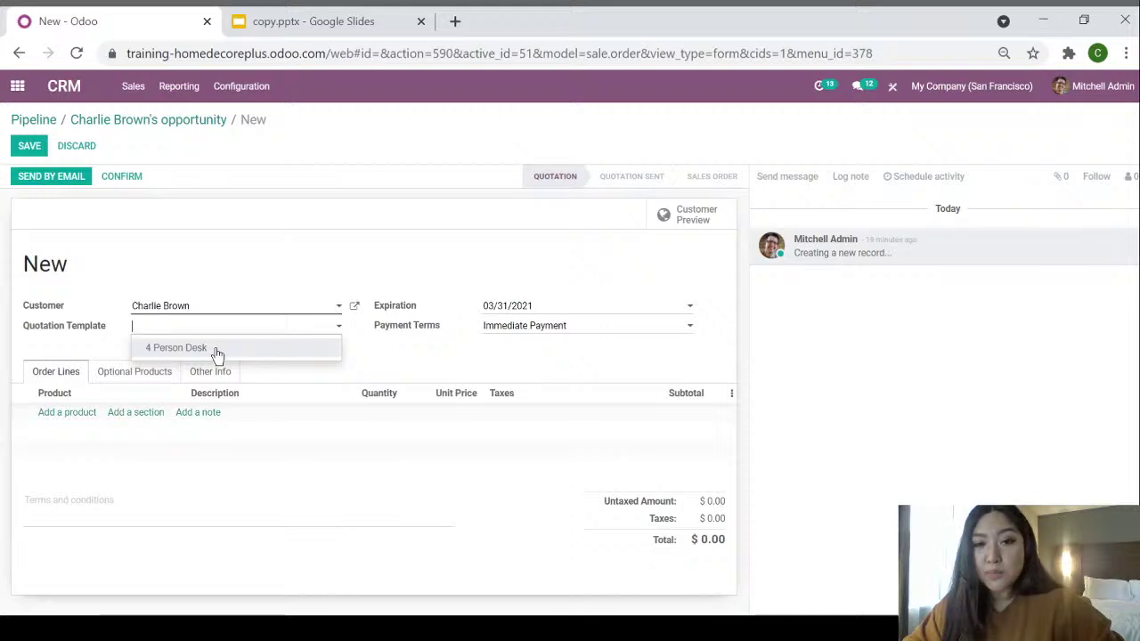
key(Escape)
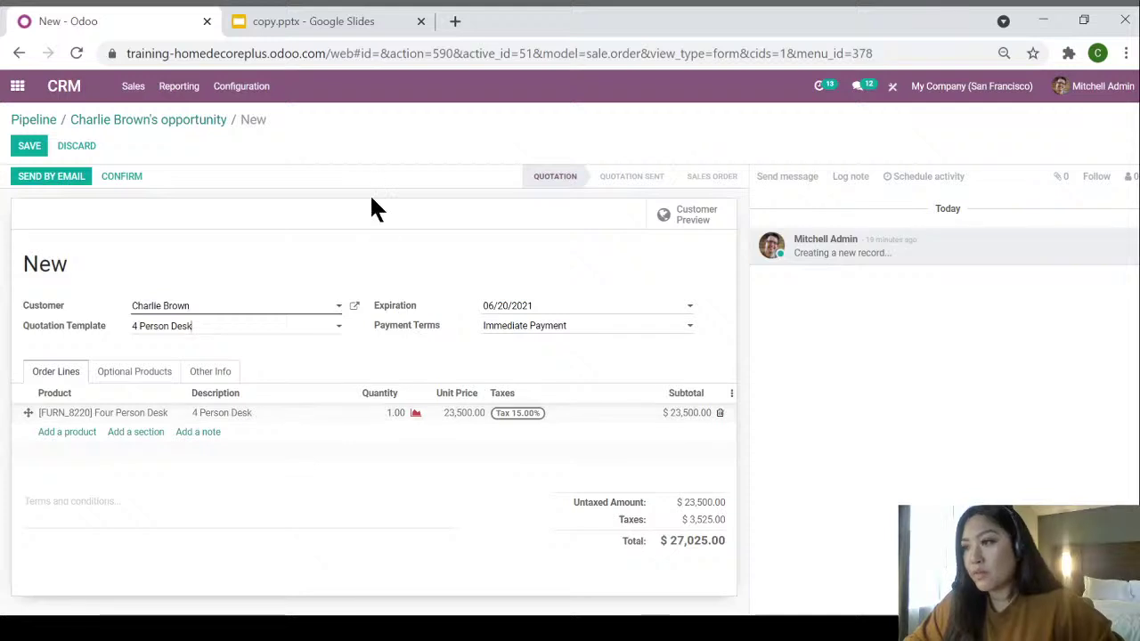
click(416, 415)
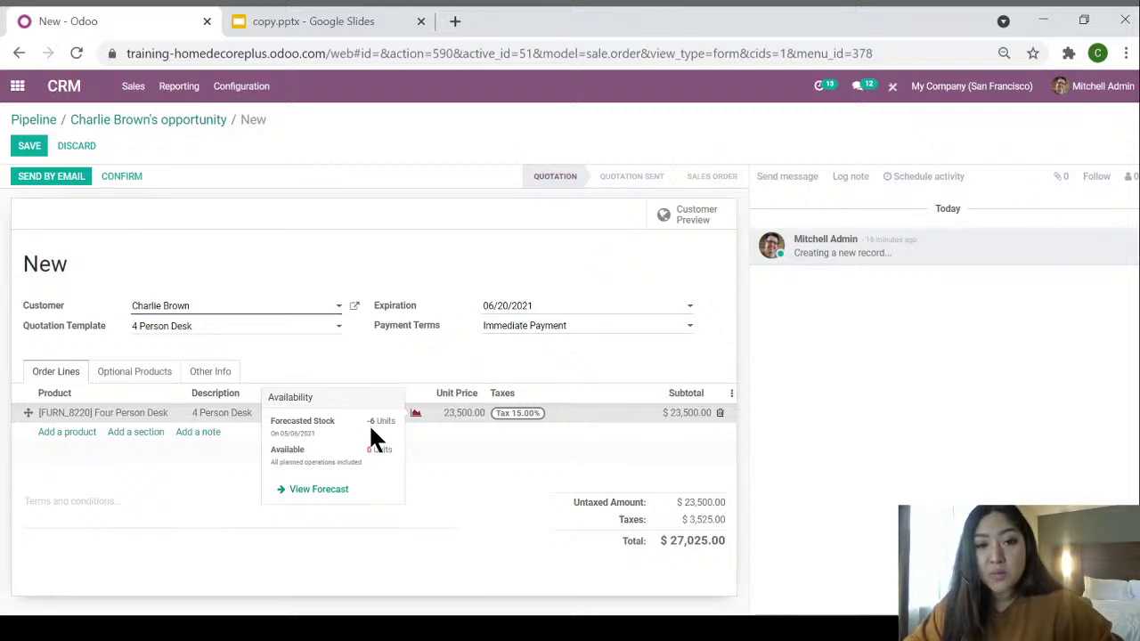
click(348, 357)
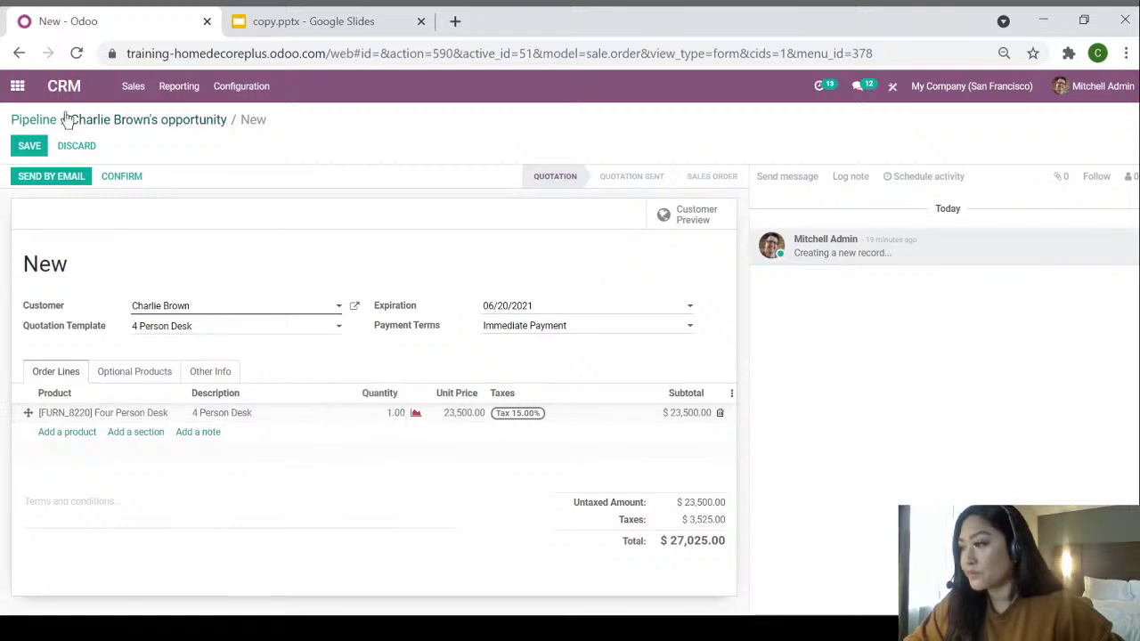
Email the quotation with its PDF attached to the customer and open the customer preview.
click(51, 177)
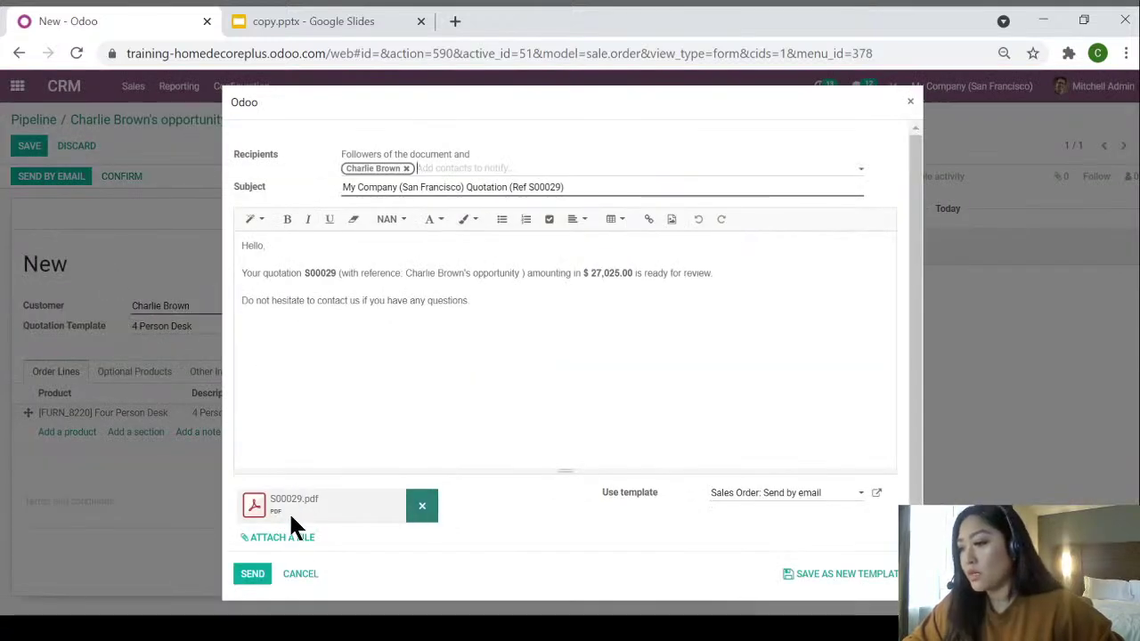
click(252, 575)
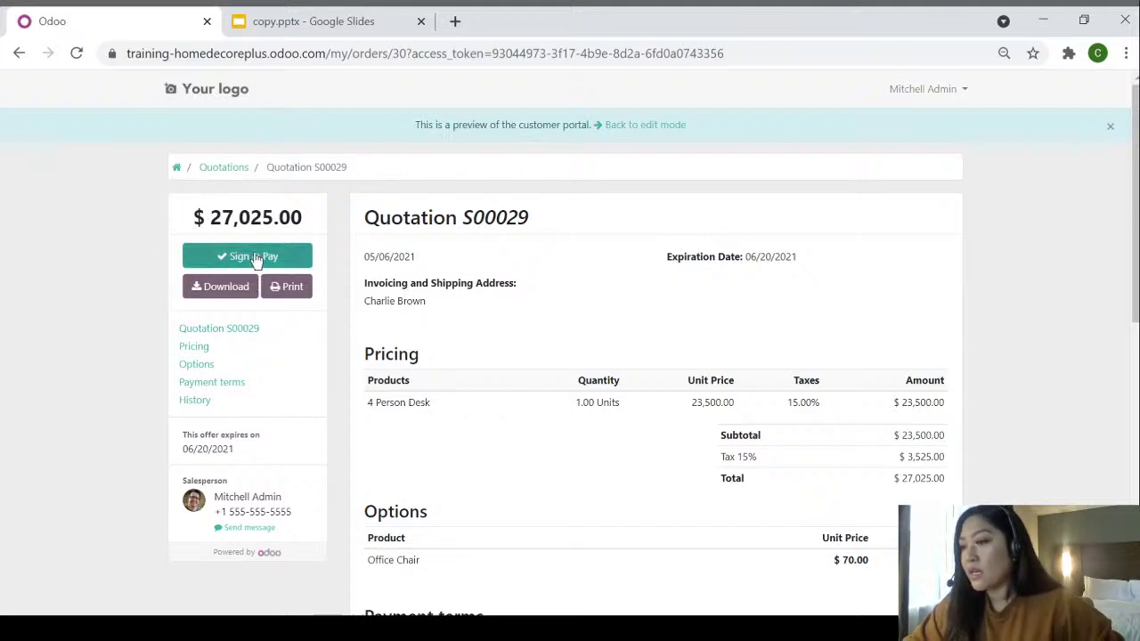
Post the message "Thanks! Looks good!" in the quotation's portal history.
scroll(541, 308, down, 2)
scroll(542, 308, down, 3)
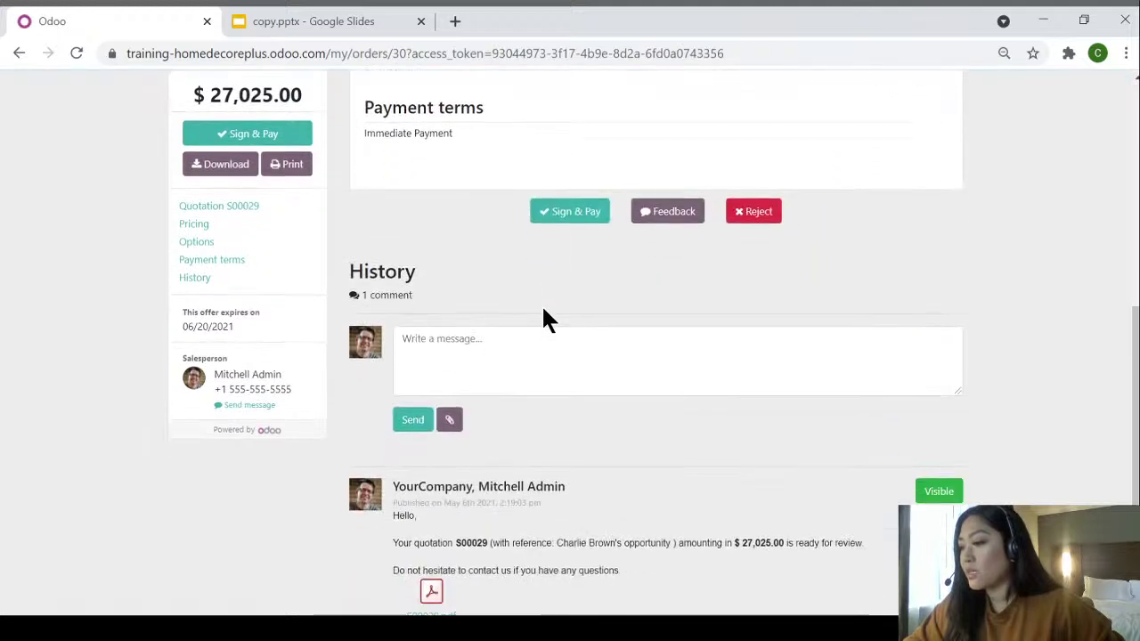
click(507, 321)
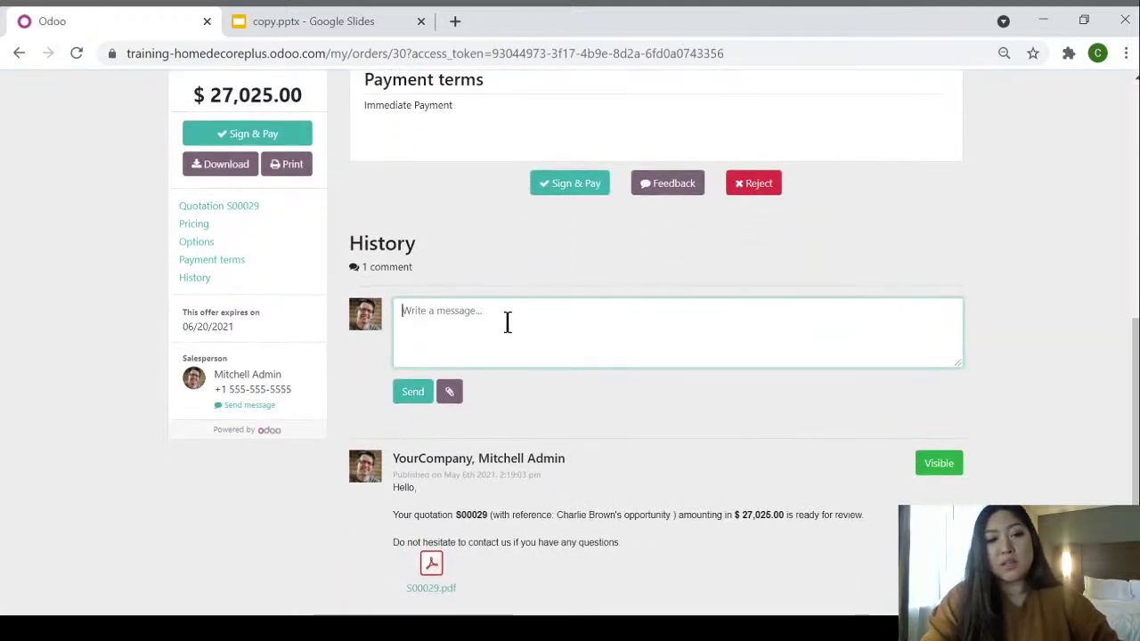
text(T)
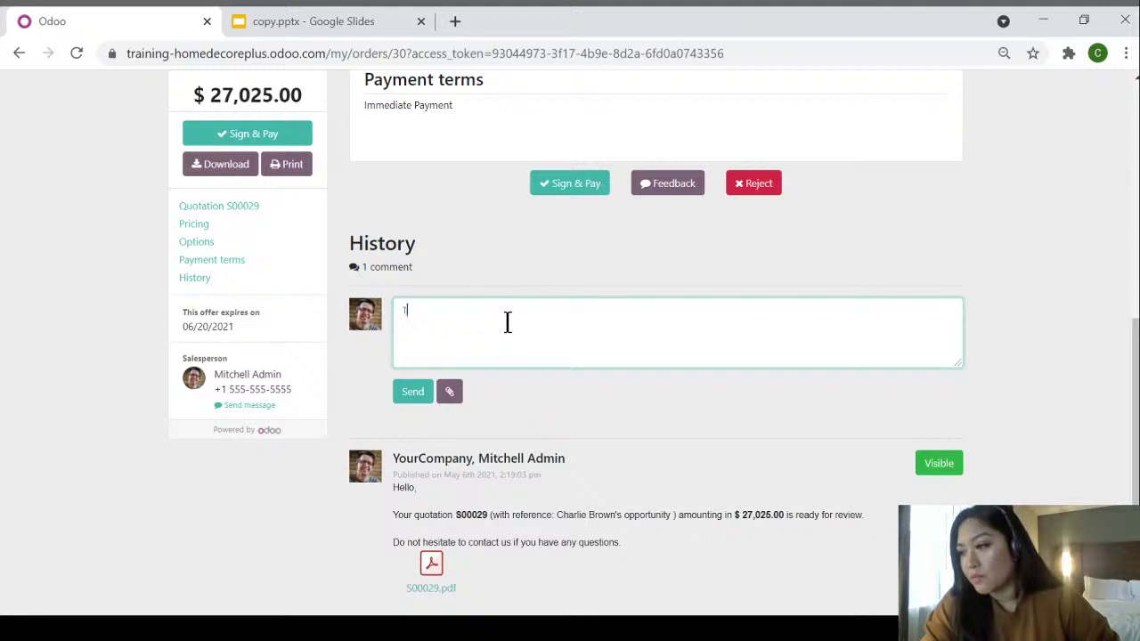
text(hanks! L)
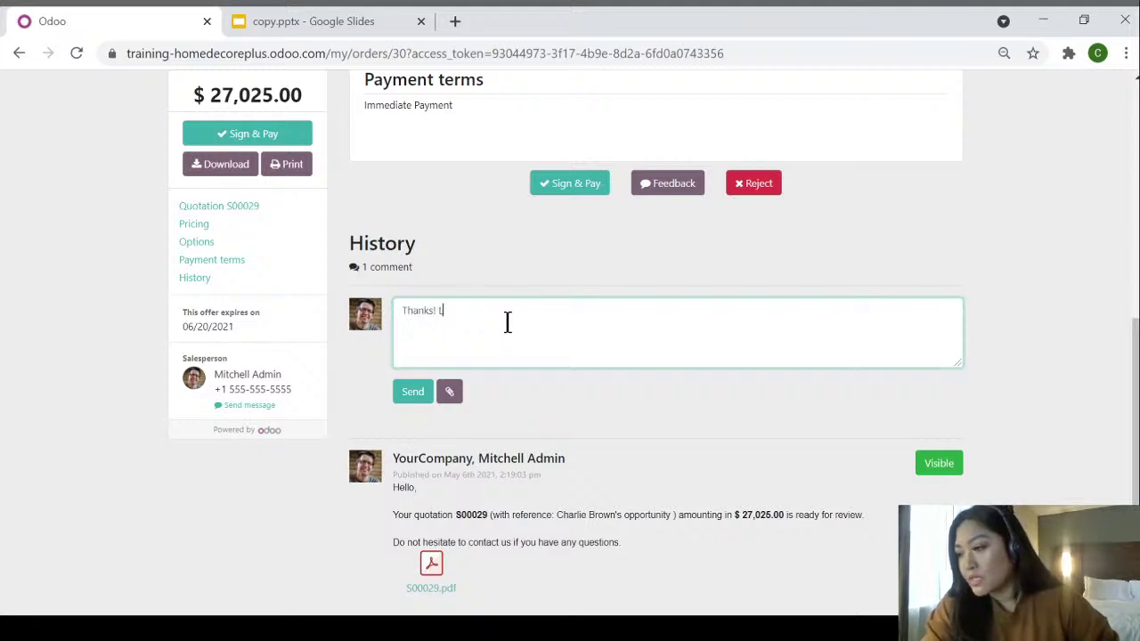
text(ooks good!)
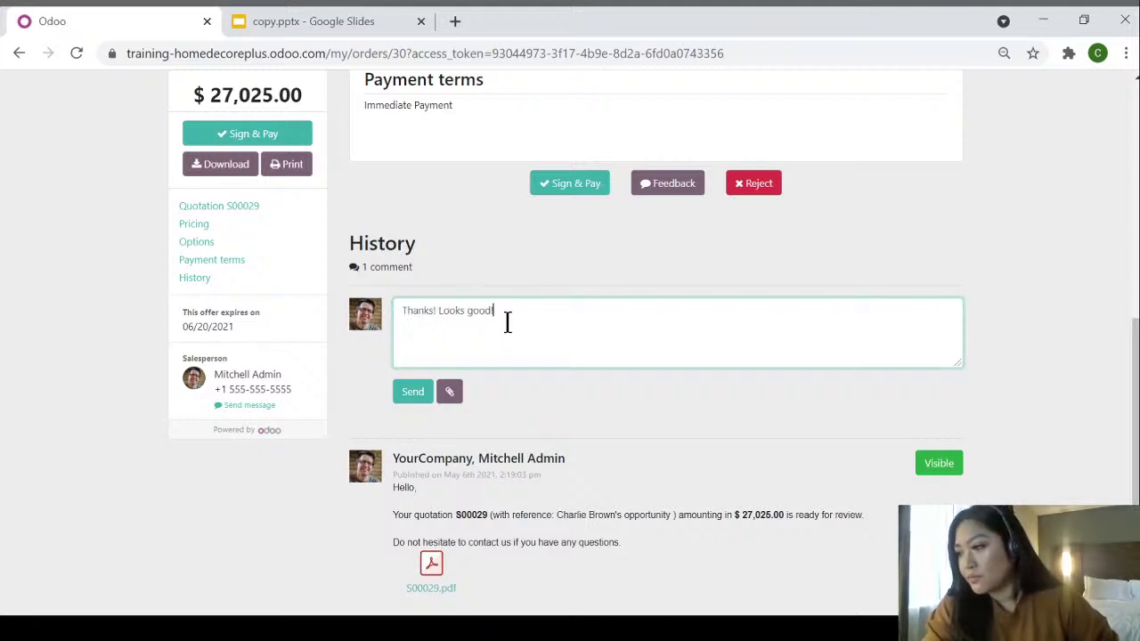
click(411, 397)
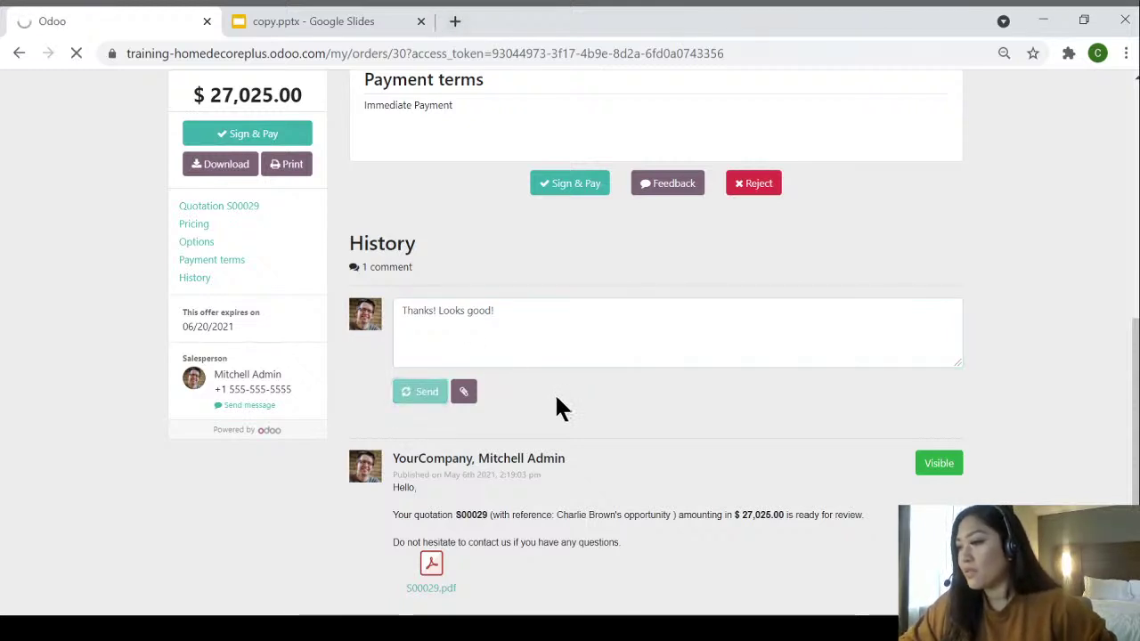
Accept the quotation in the portal with an automatically generated signature and confirm payment by Wire Transfer.
scroll(409, 246, up, 6)
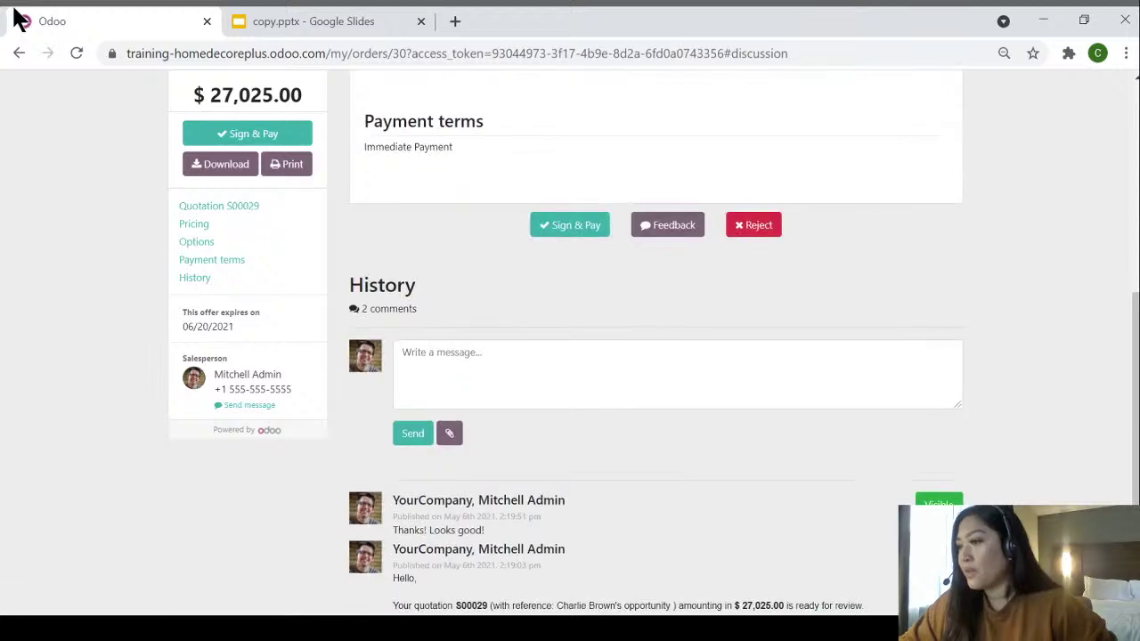
scroll(385, 244, up, 2)
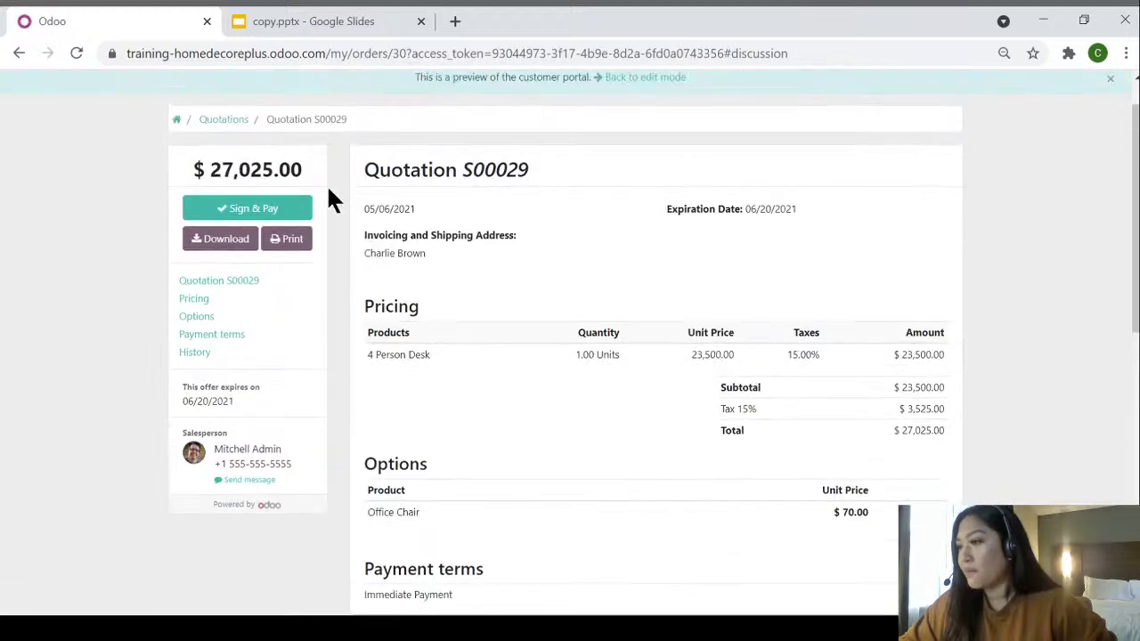
click(250, 209)
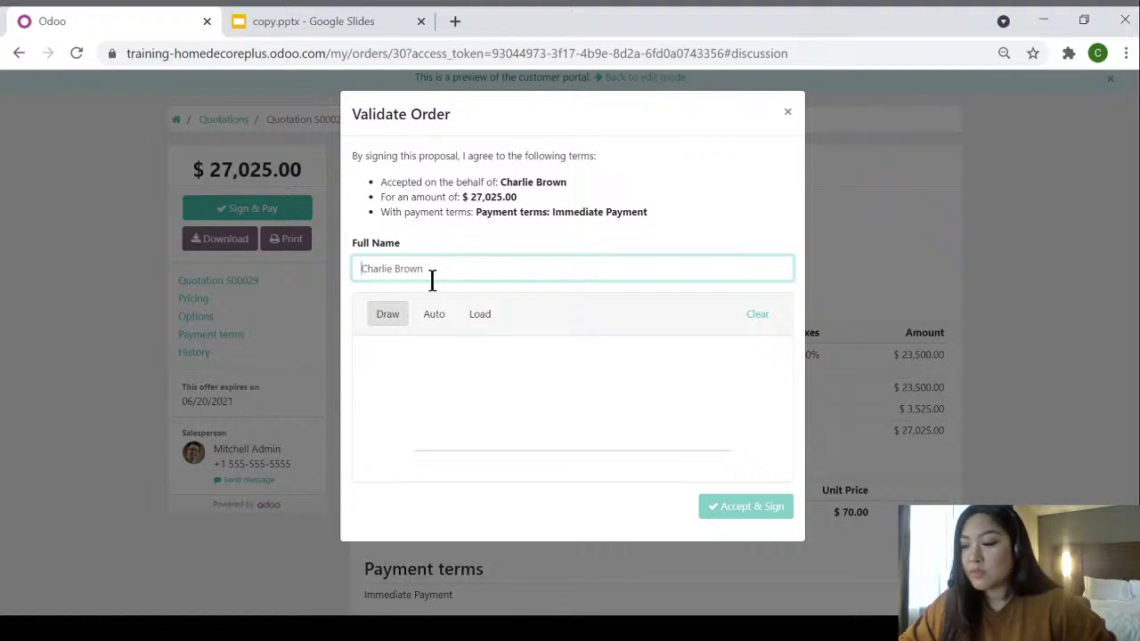
click(434, 318)
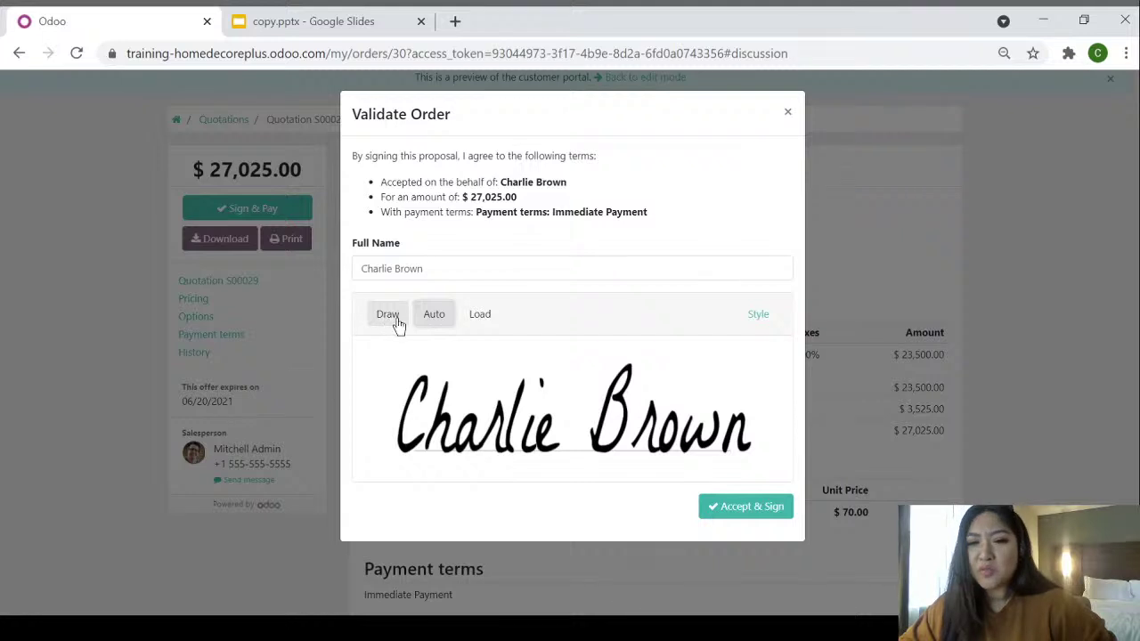
click(748, 509)
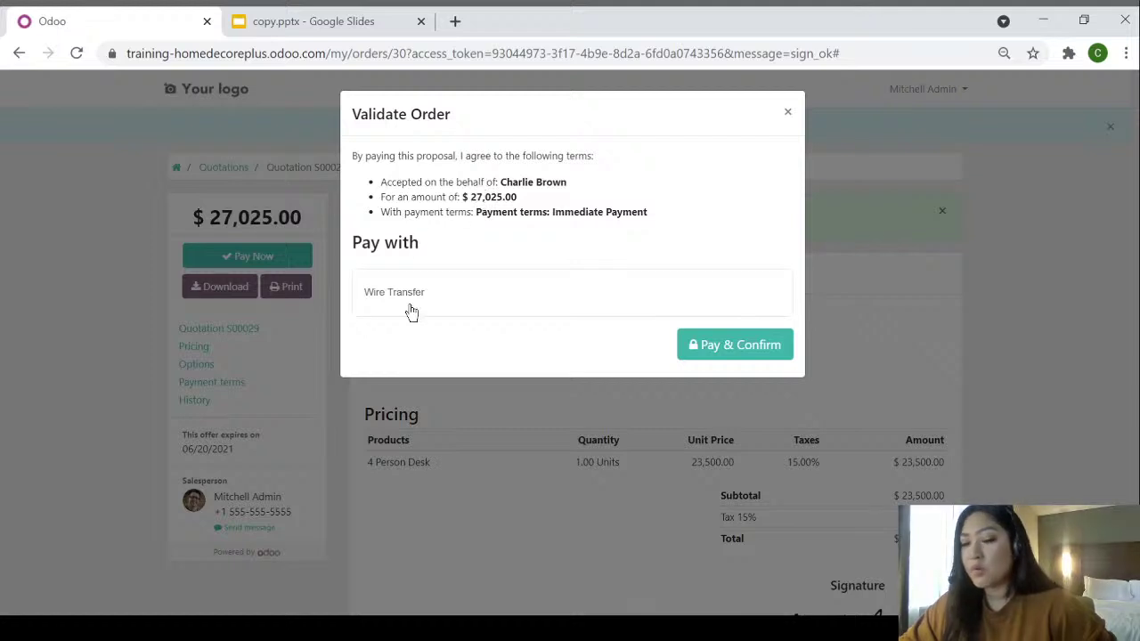
click(726, 356)
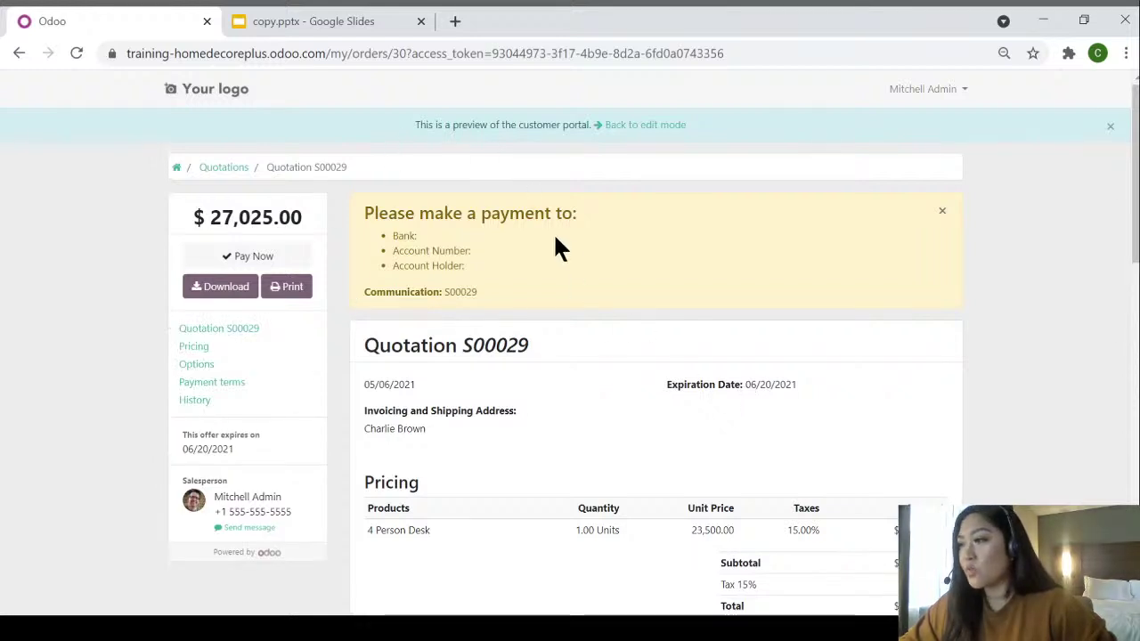
Return from the portal preview to edit mode and confirm quotation S00029 as a sales order.
click(668, 129)
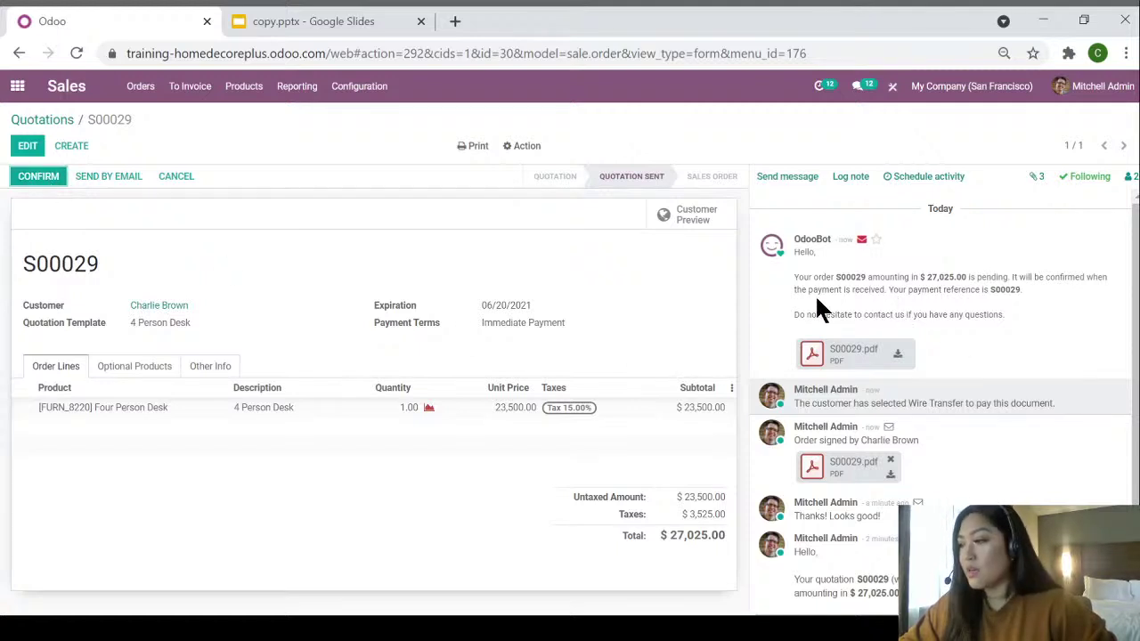
click(39, 177)
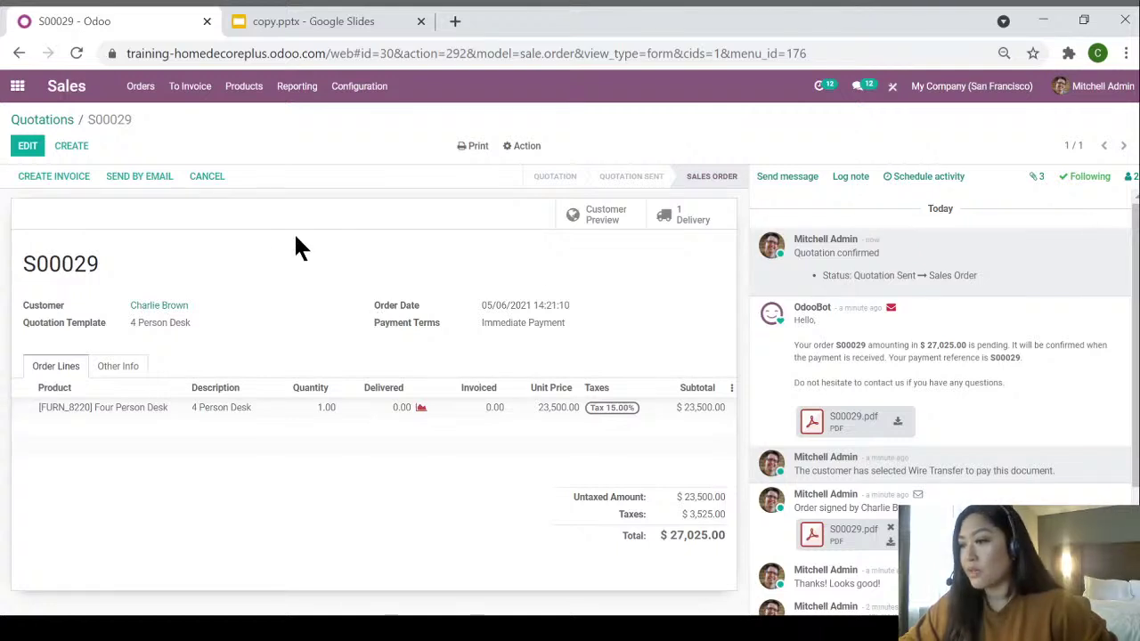
Create an invoice for sales order S00029 as a percentage down payment of 100%.
click(74, 178)
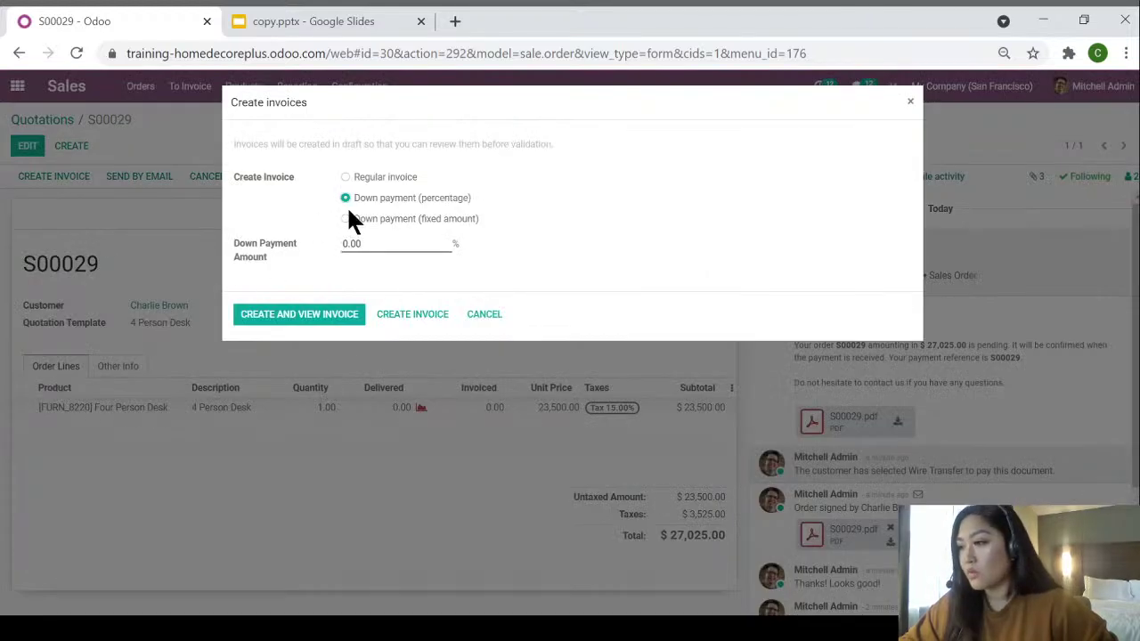
click(372, 239)
text(100)
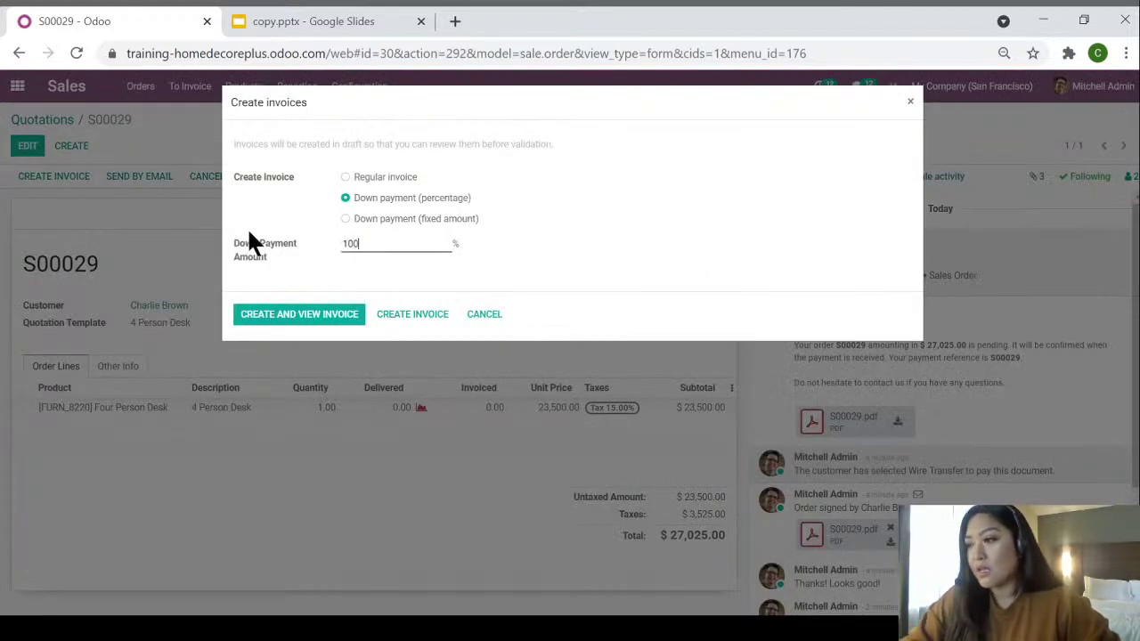
click(401, 317)
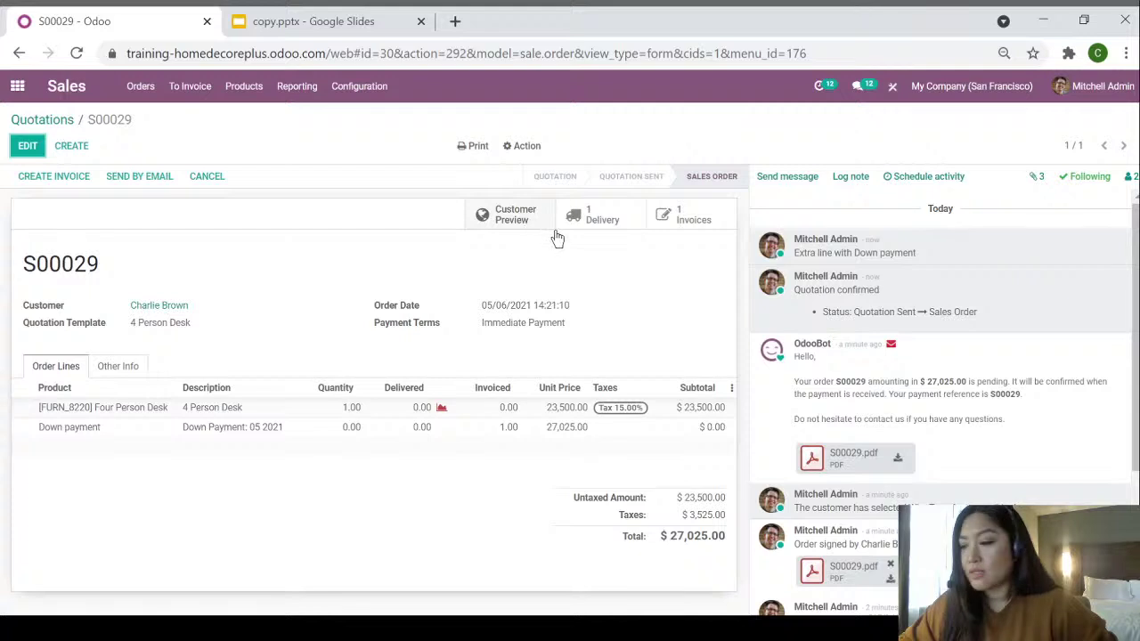
Open the sales order's delivery and examine its operations for the Four Person Desk.
click(583, 212)
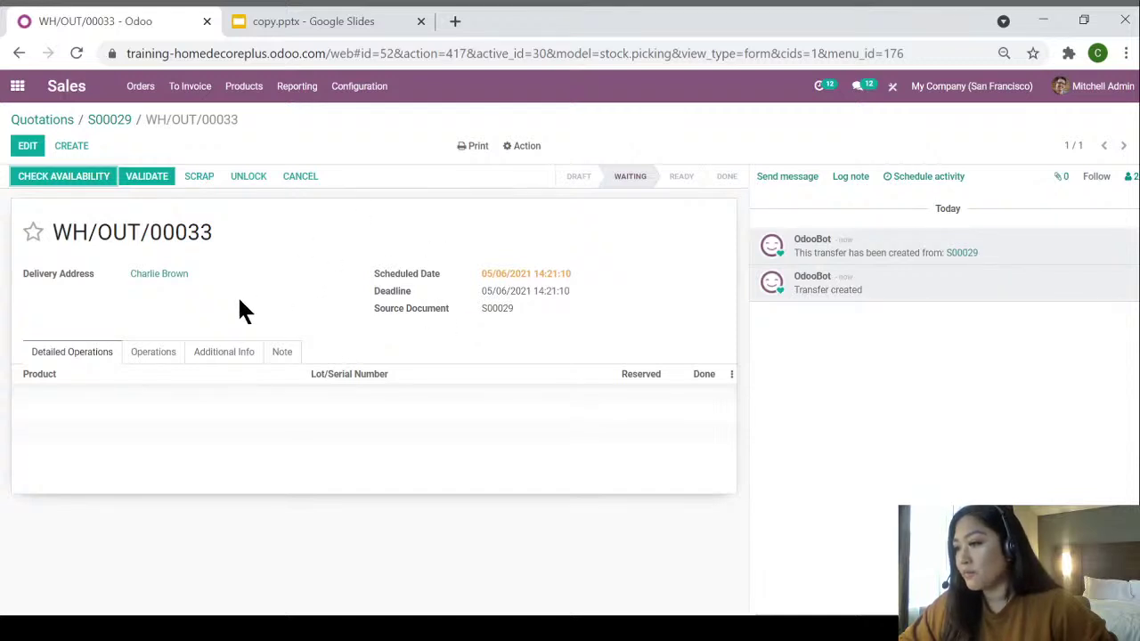
click(159, 359)
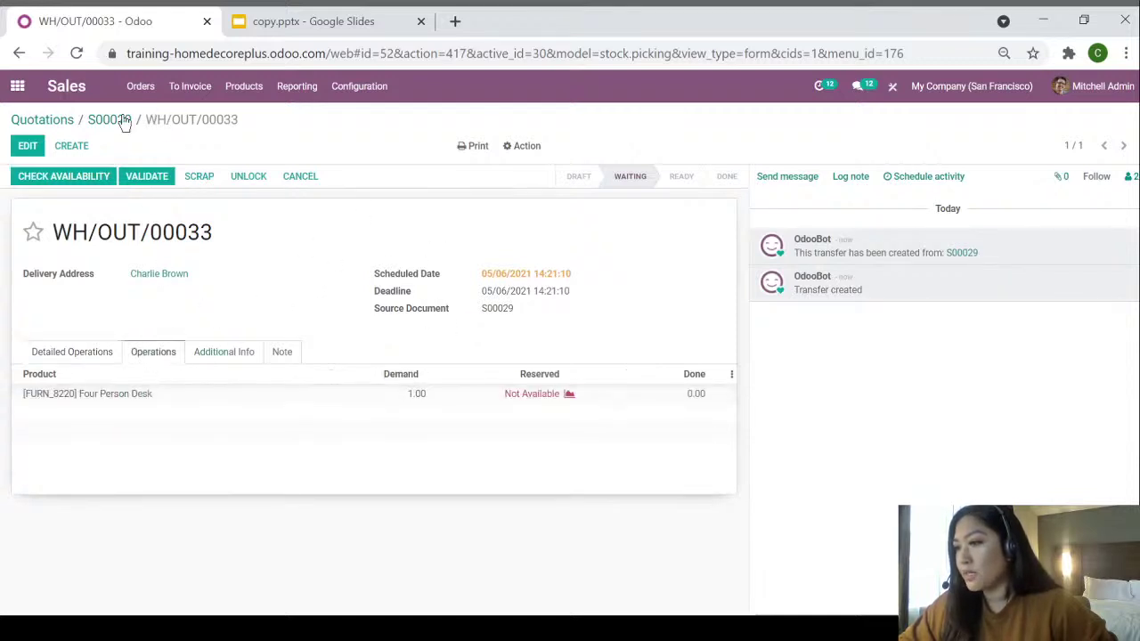
Review the draft invoice, open the customer's opportunities from sales order S00029, and move the opportunity to the Won stage.
key(alt+Left)
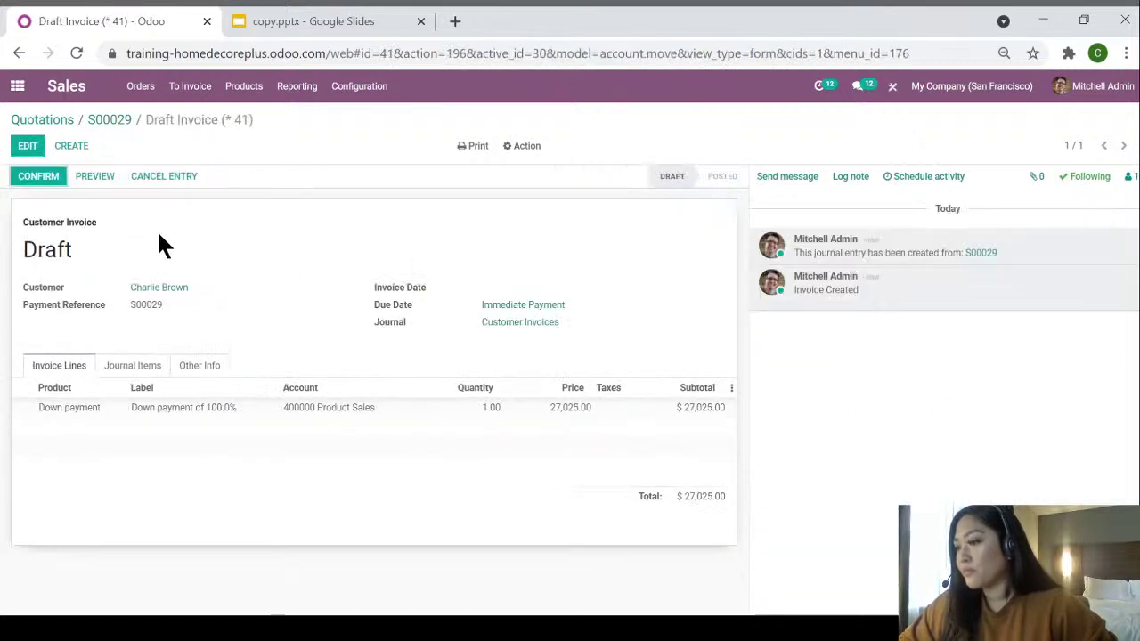
click(129, 122)
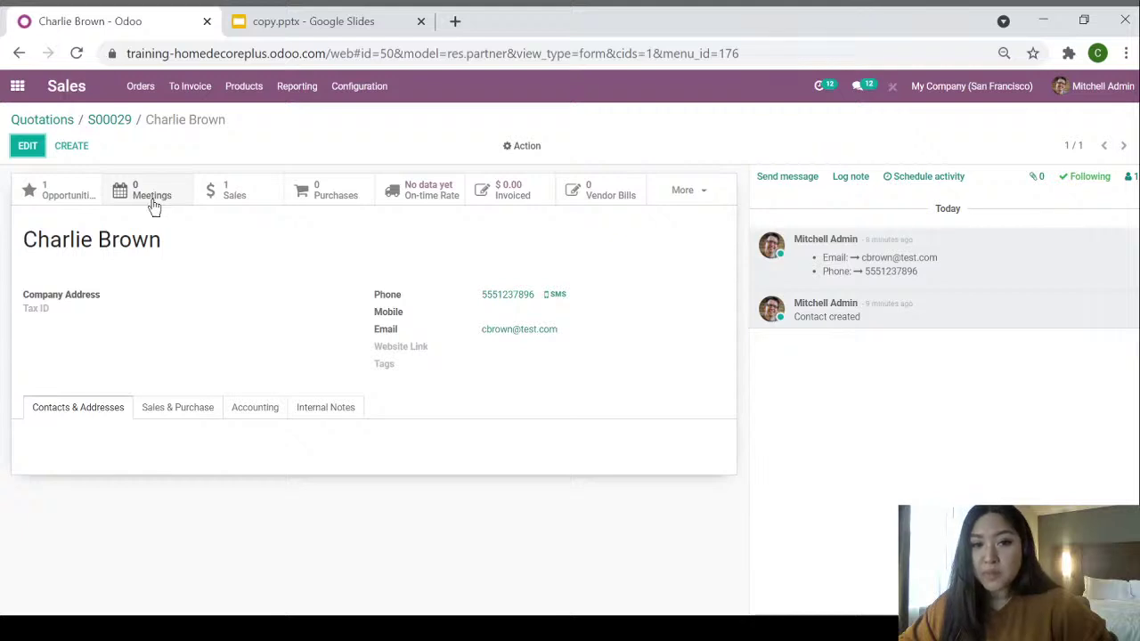
click(73, 198)
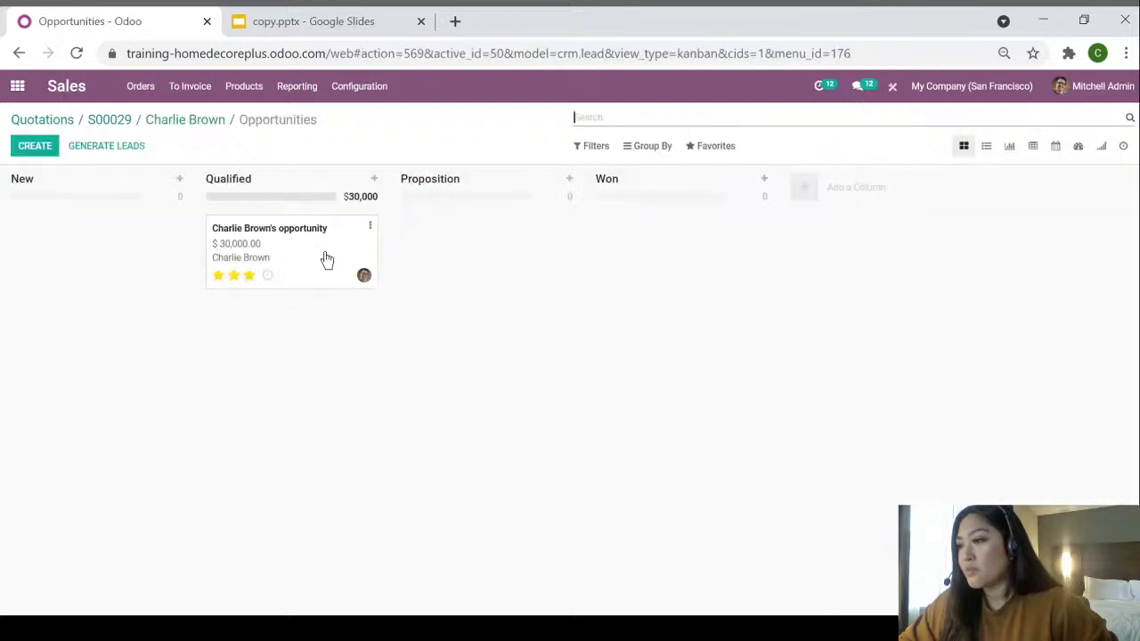
drag(327, 259, 714, 267)
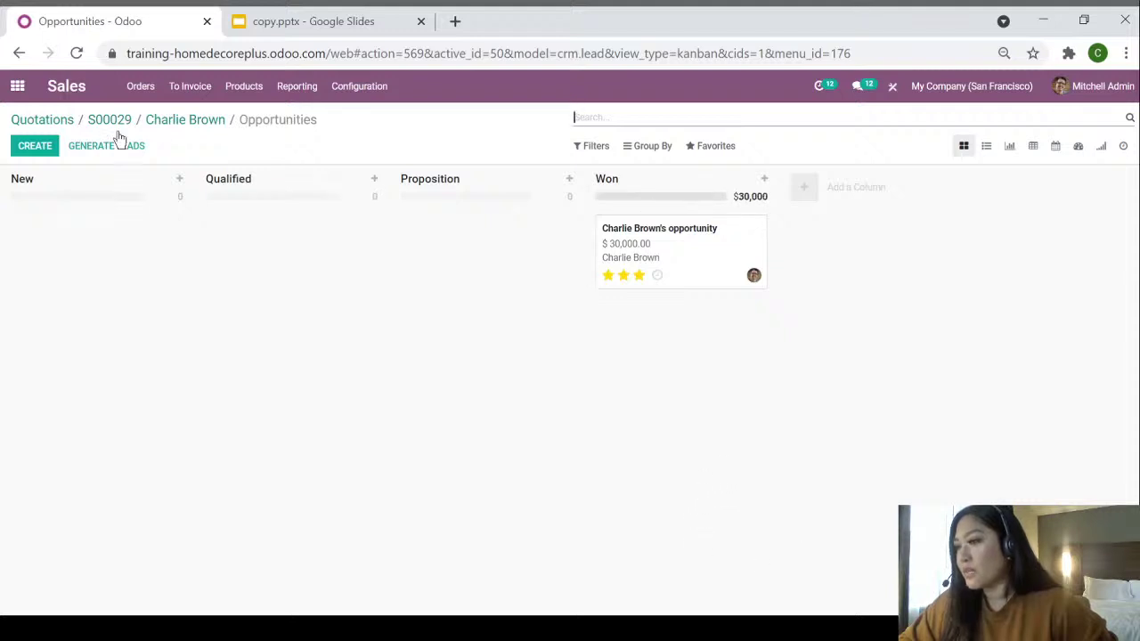
Open the CRM pipeline and remove the My Pipeline filter so opportunities of all salespeople are included.
click(19, 92)
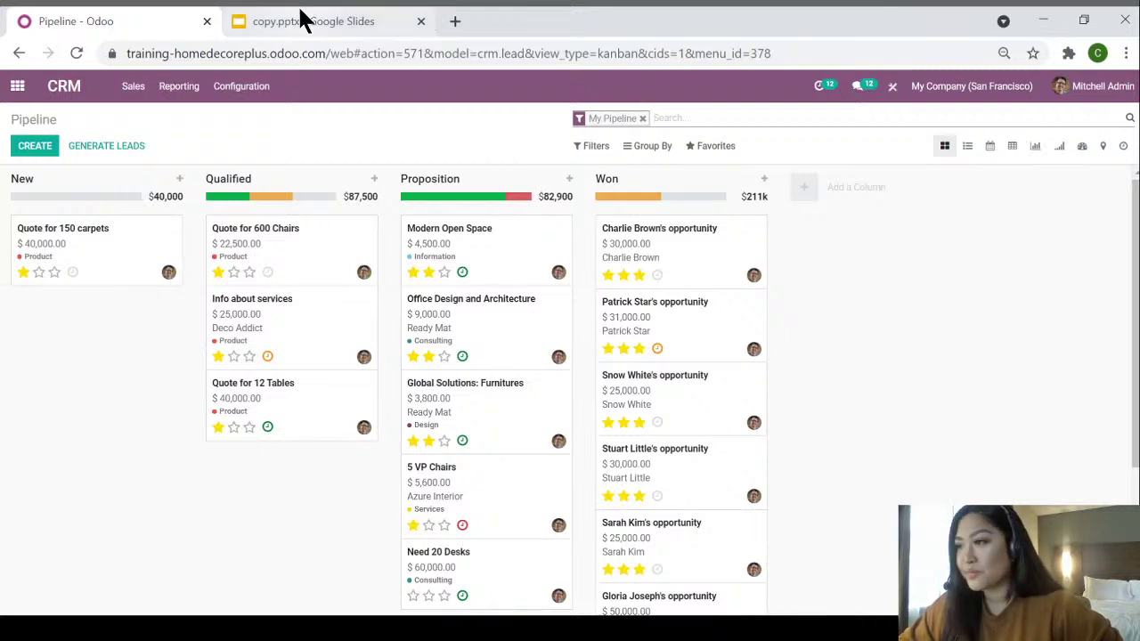
click(303, 36)
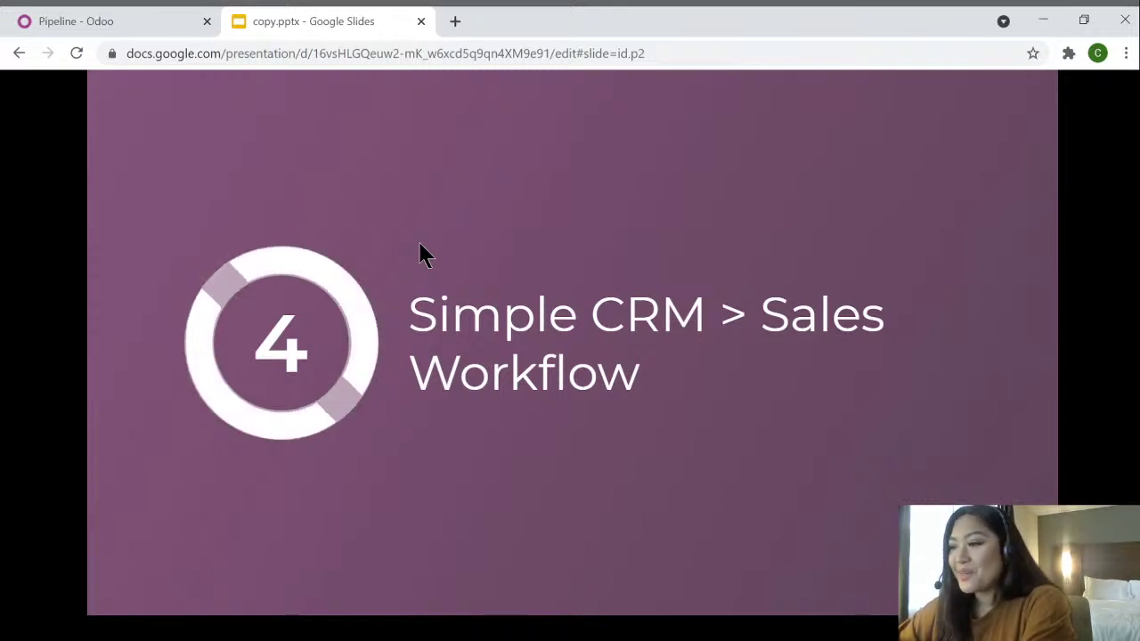
click(87, 21)
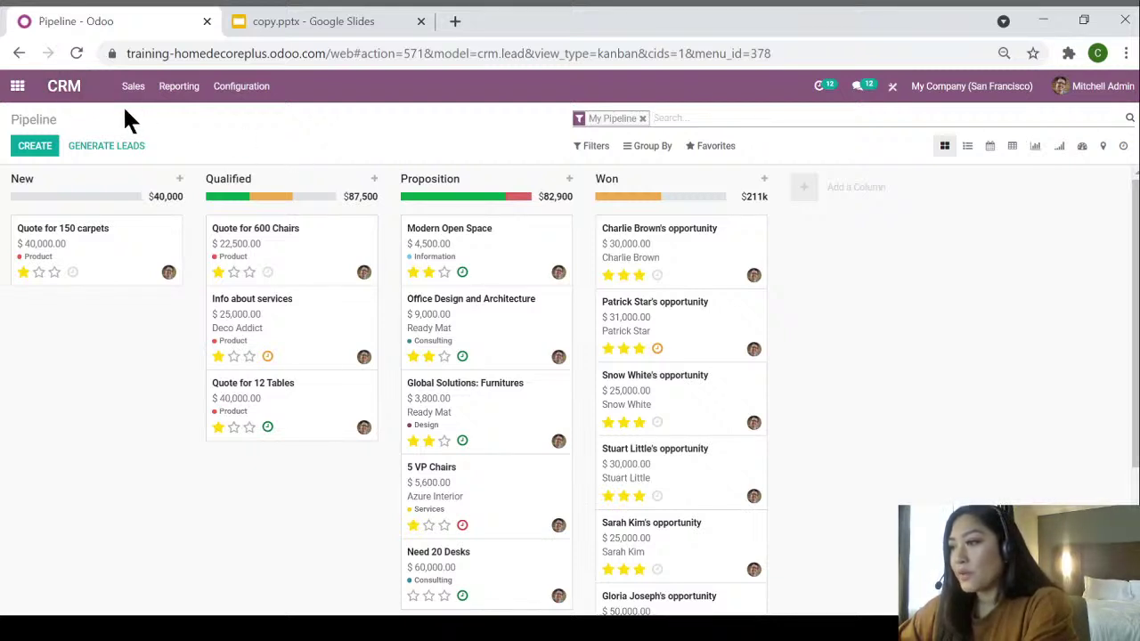
click(642, 118)
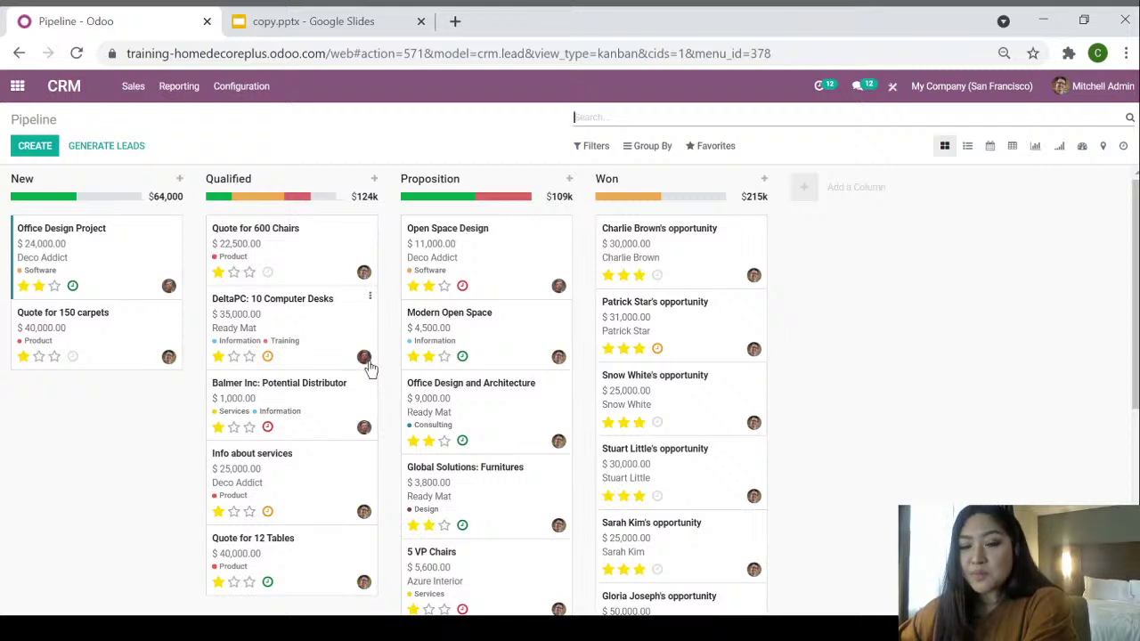
Show the pipeline as a list grouped by Salesperson and expand both salesperson groups.
click(968, 147)
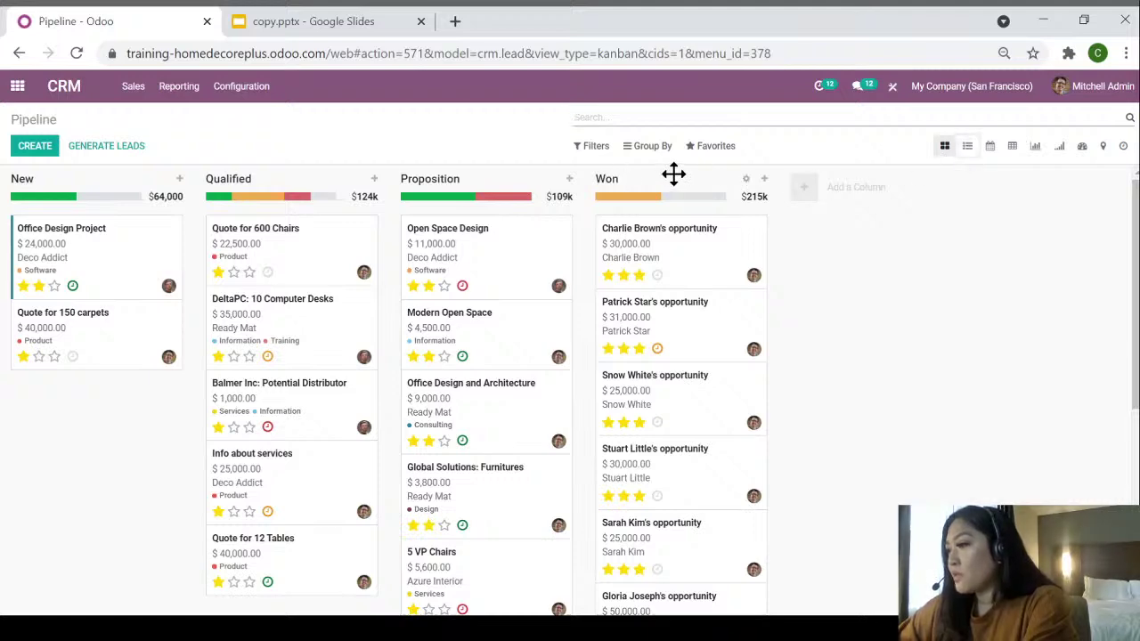
click(652, 149)
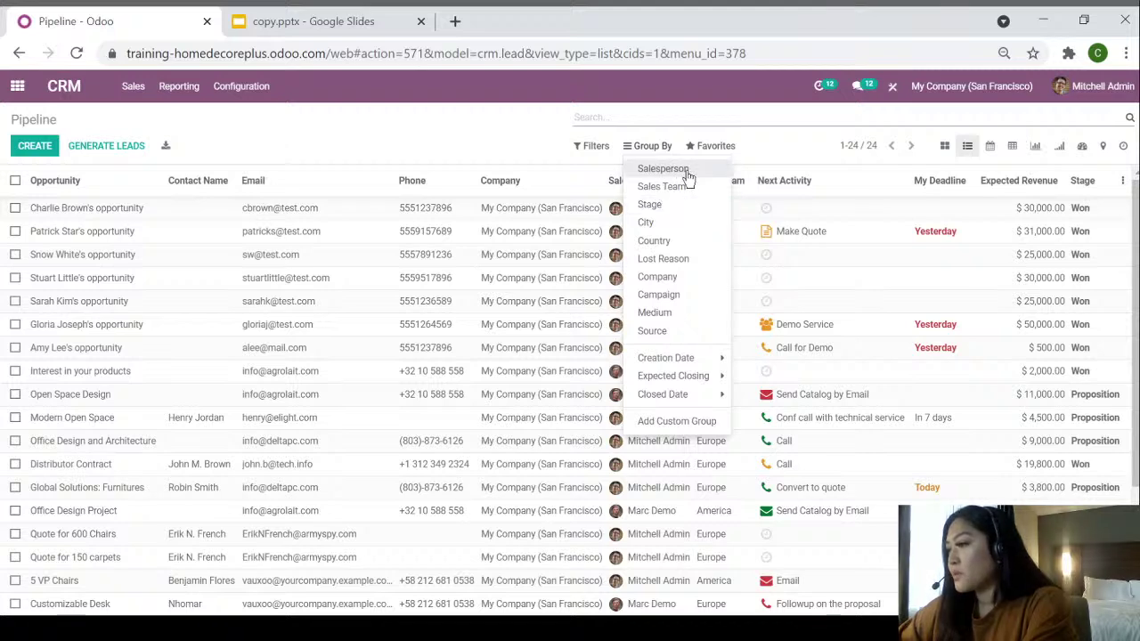
click(677, 174)
click(71, 208)
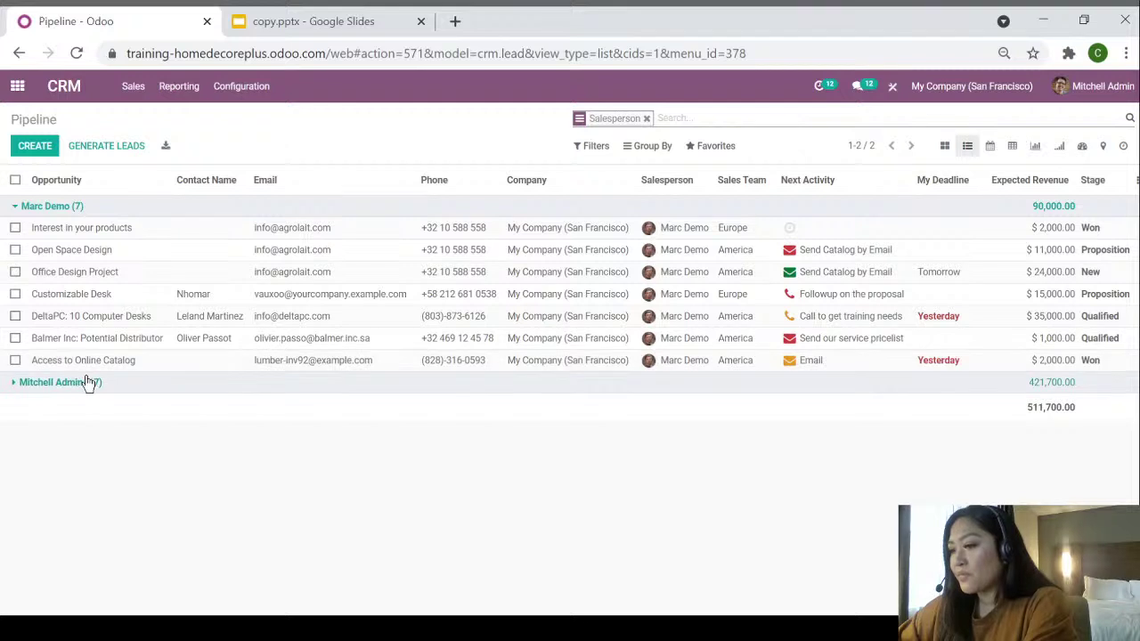
click(116, 382)
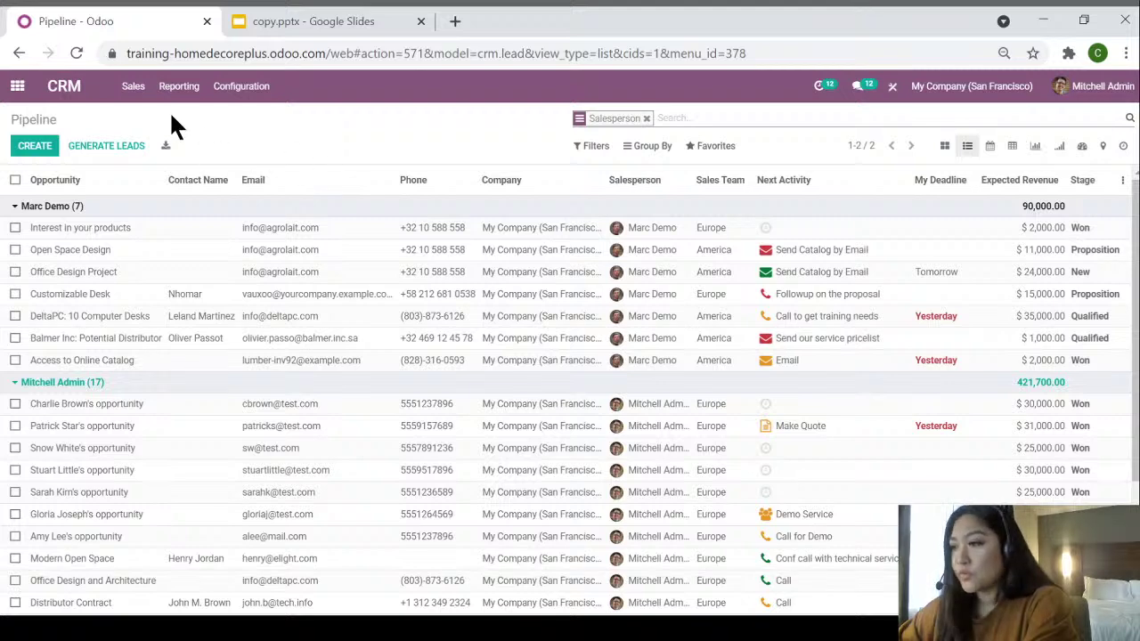
Open the CRM Pipeline Analysis report and examine its stage chart, revenue figures, and expected revenue table.
click(187, 89)
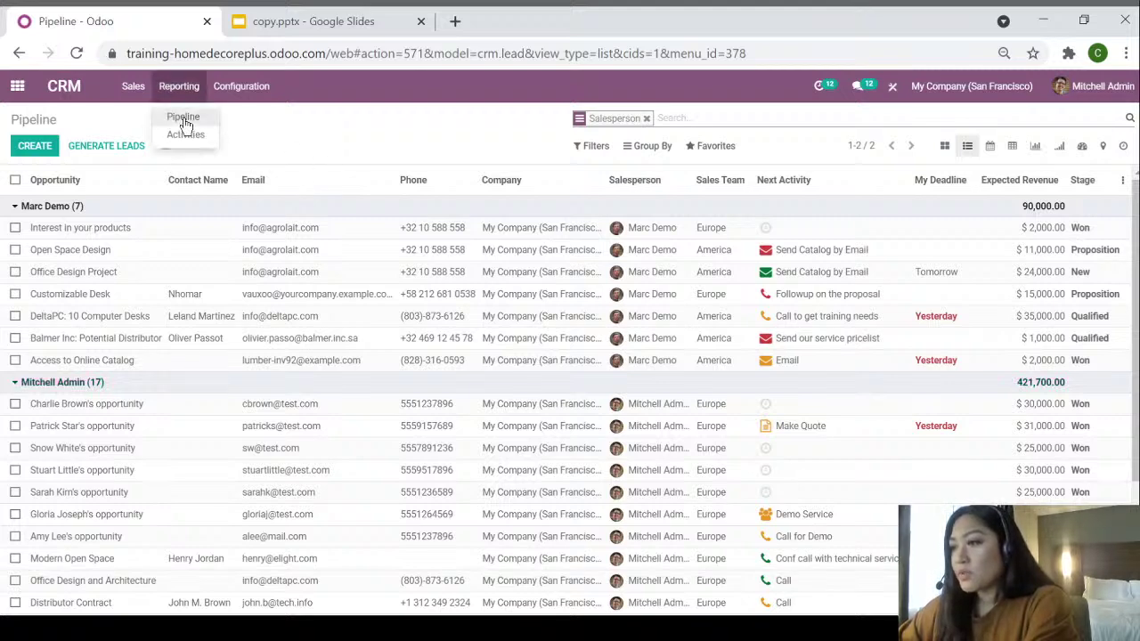
click(185, 118)
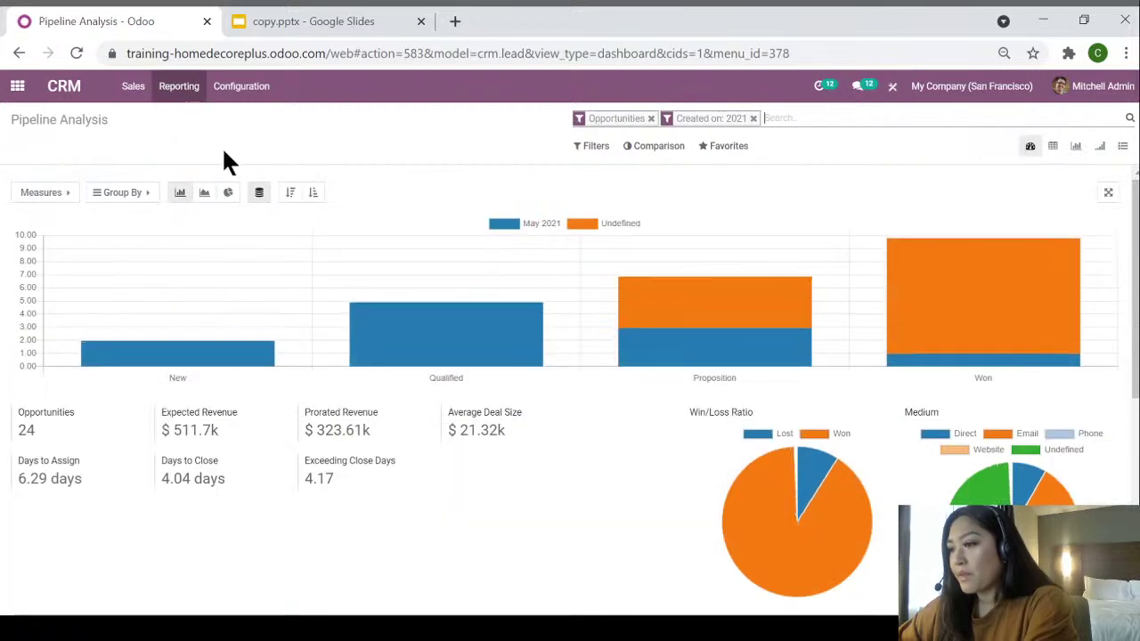
scroll(432, 381, down, 3)
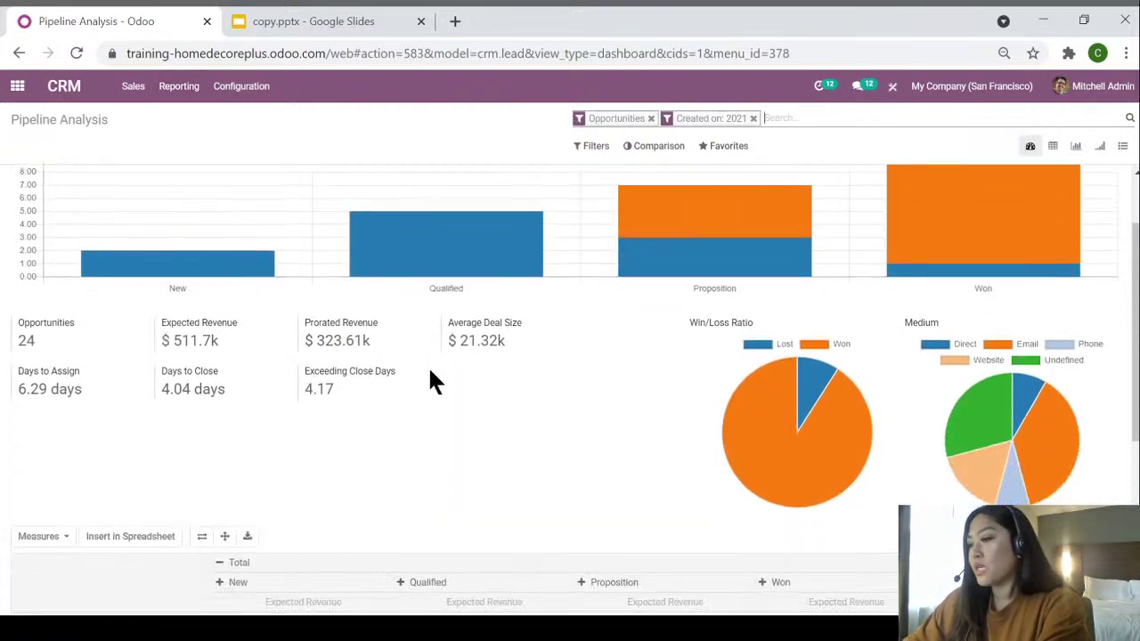
scroll(342, 376, down, 1)
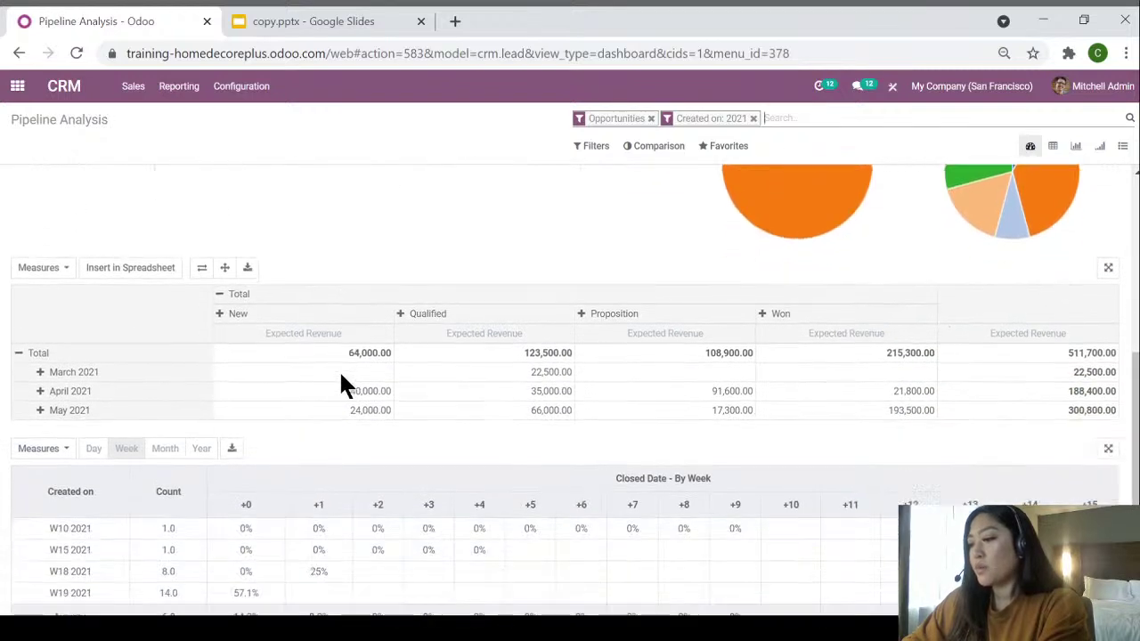
scroll(341, 375, up, 5)
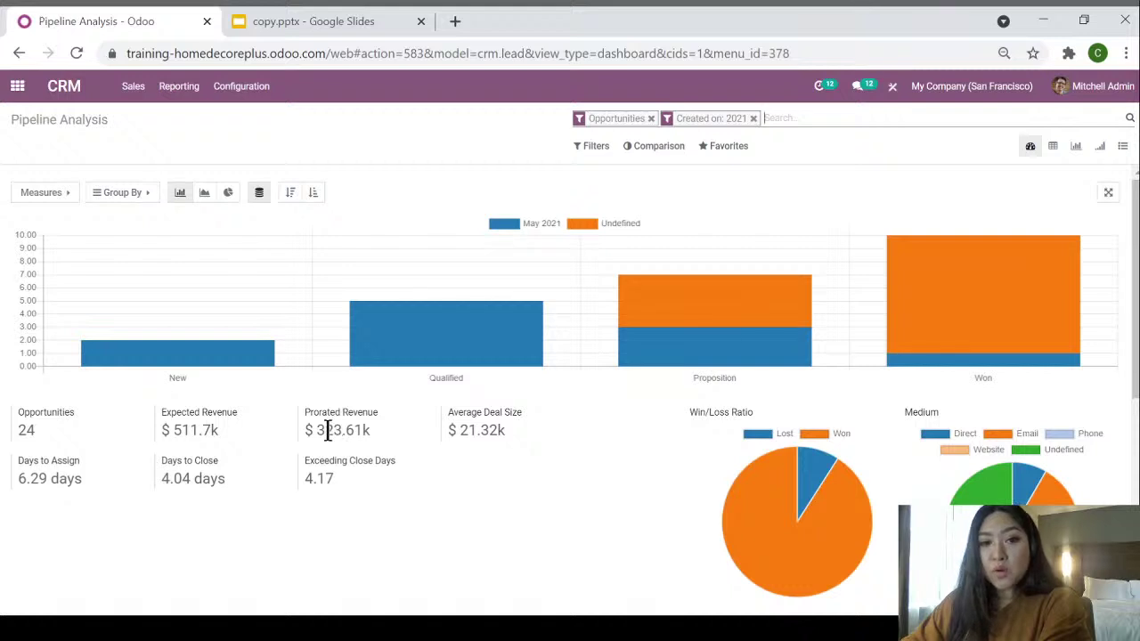
Switch to the Sales app and look through the status of the listed quotations.
click(17, 86)
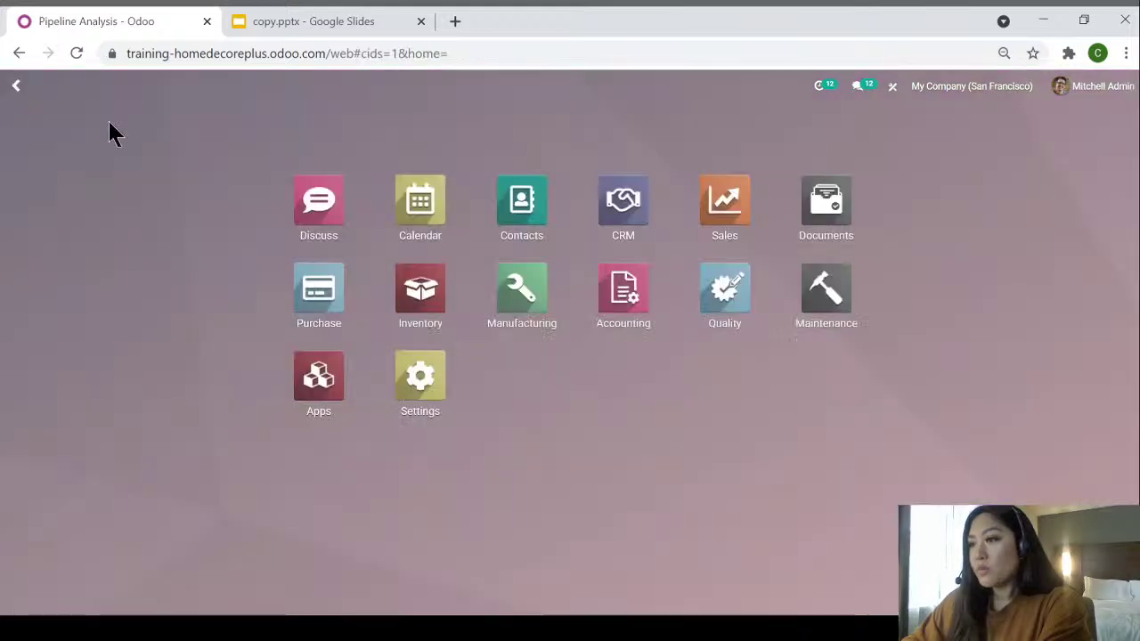
click(724, 205)
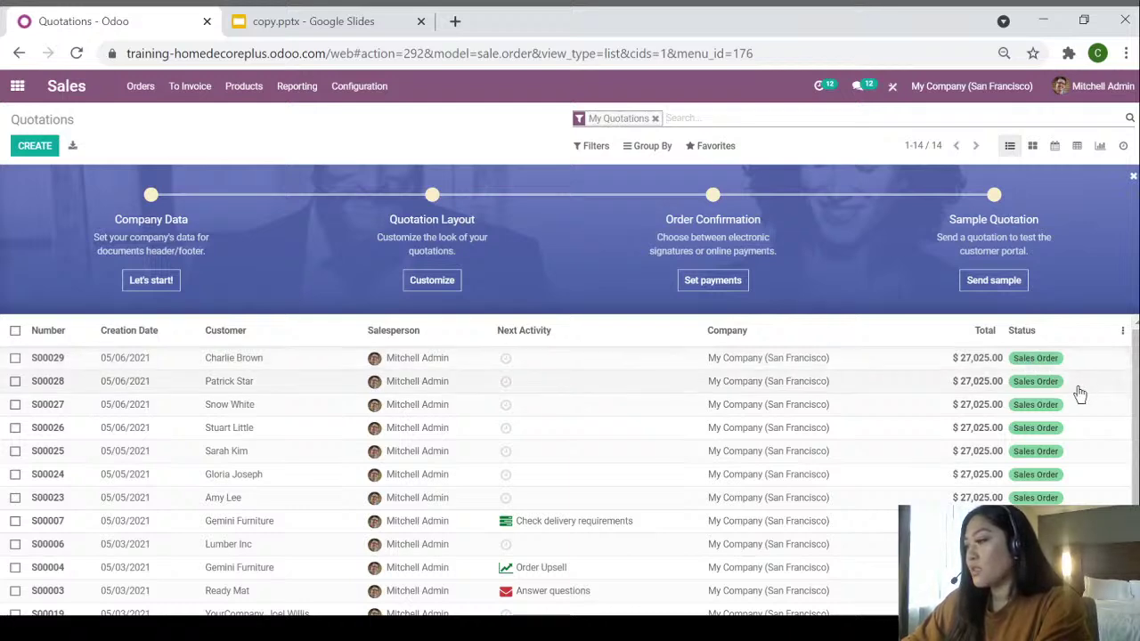
scroll(1076, 392, down, 2)
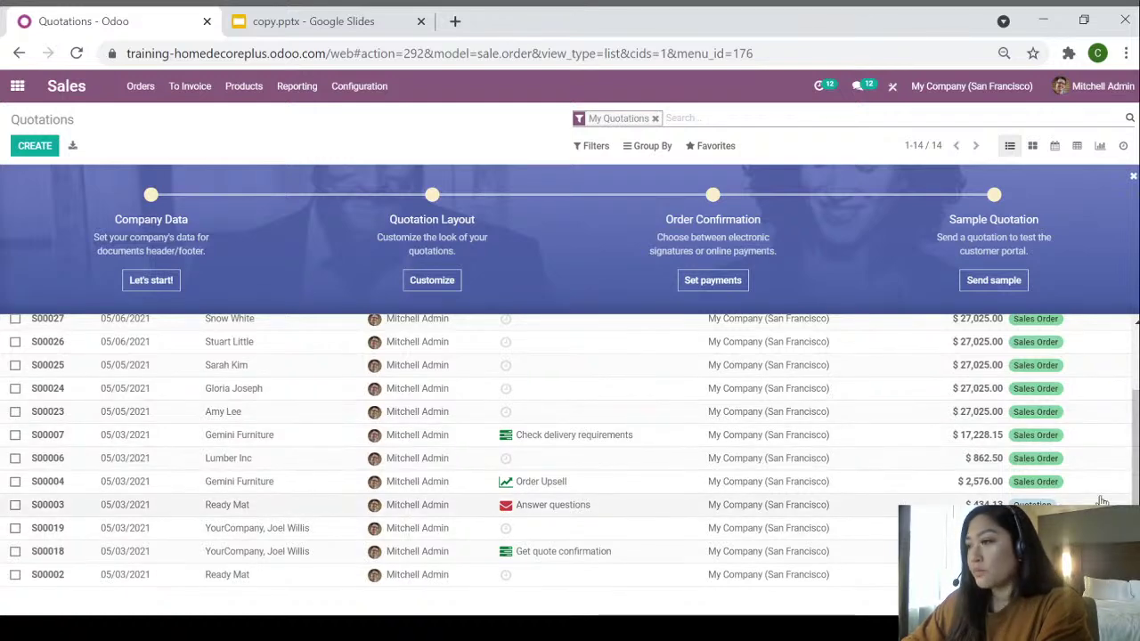
scroll(1102, 502, up, 2)
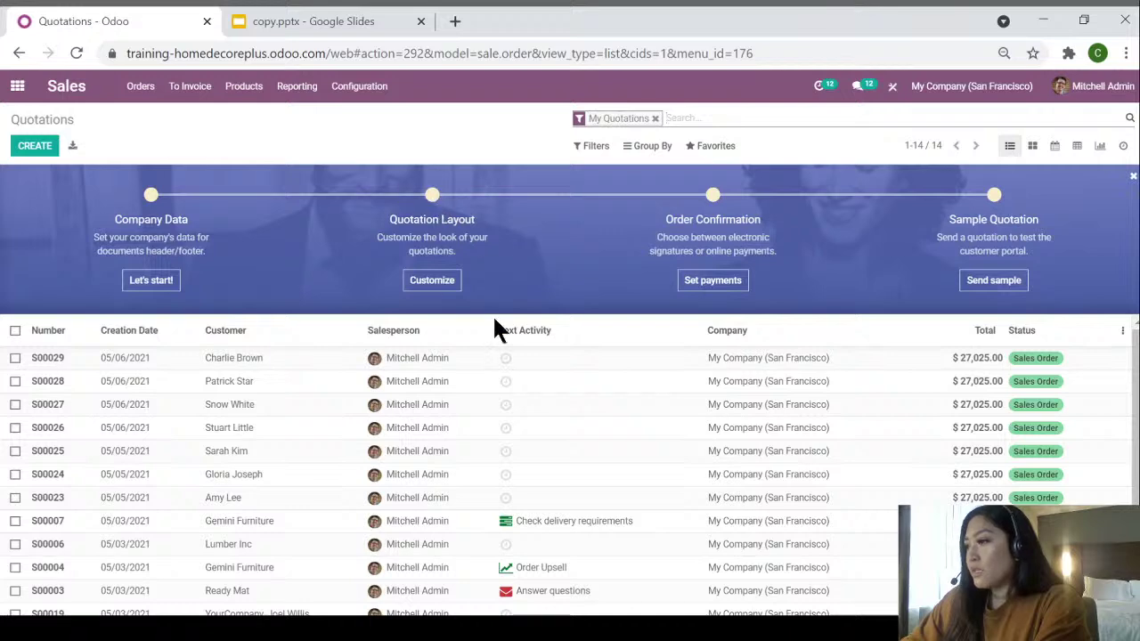
Open the Sales Analysis report and group its Untaxed Total chart by Salesperson in addition to Order Date.
click(307, 89)
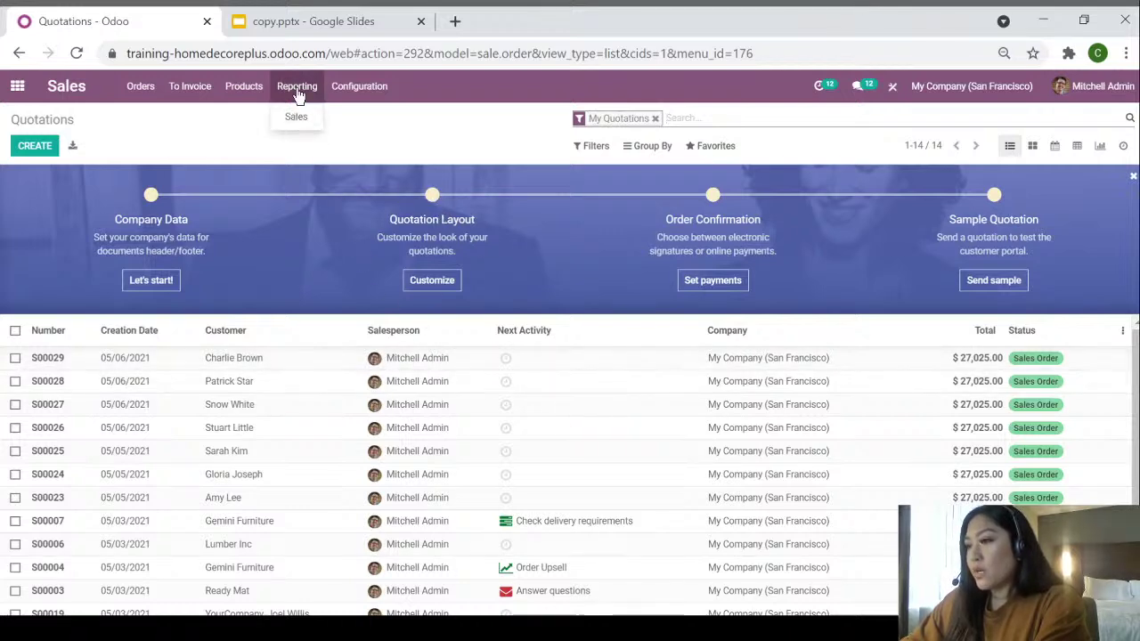
click(298, 119)
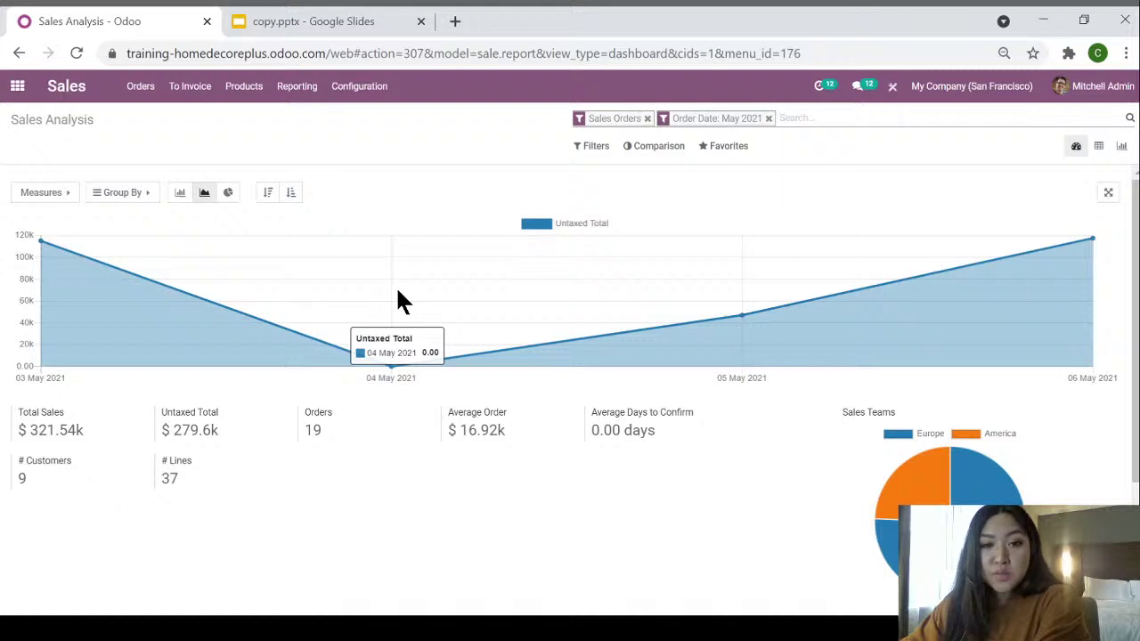
click(138, 197)
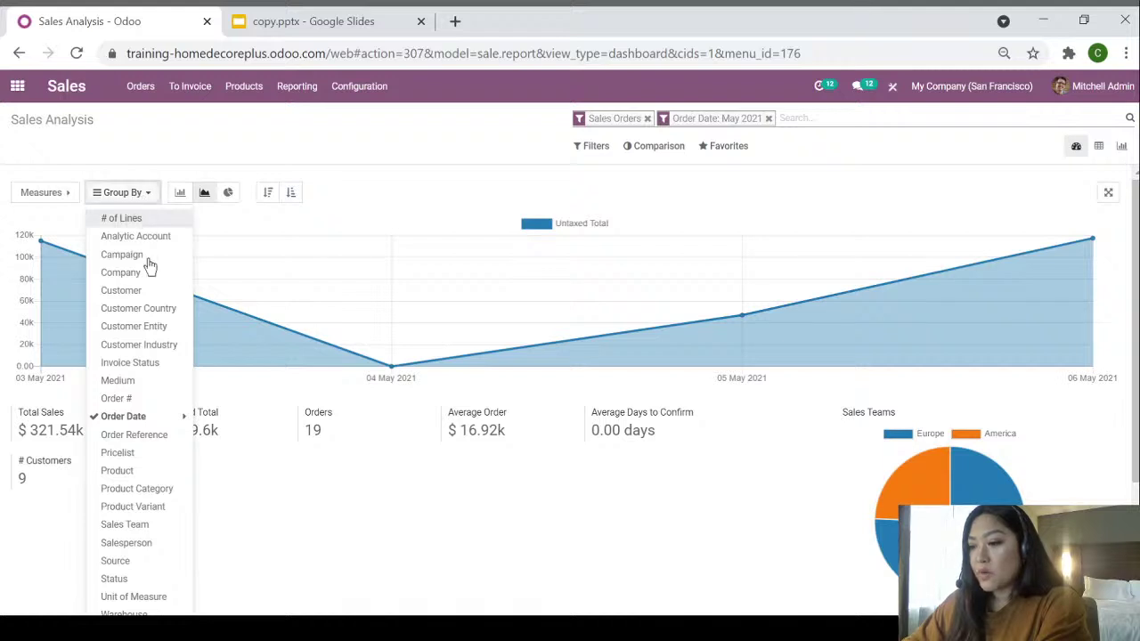
click(148, 544)
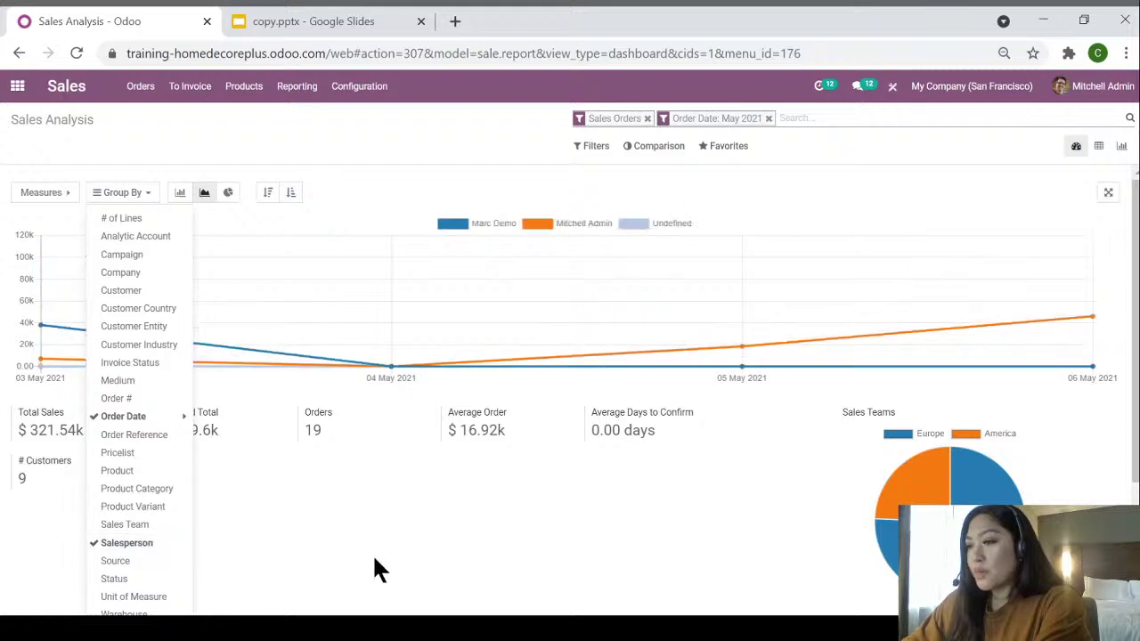
click(401, 145)
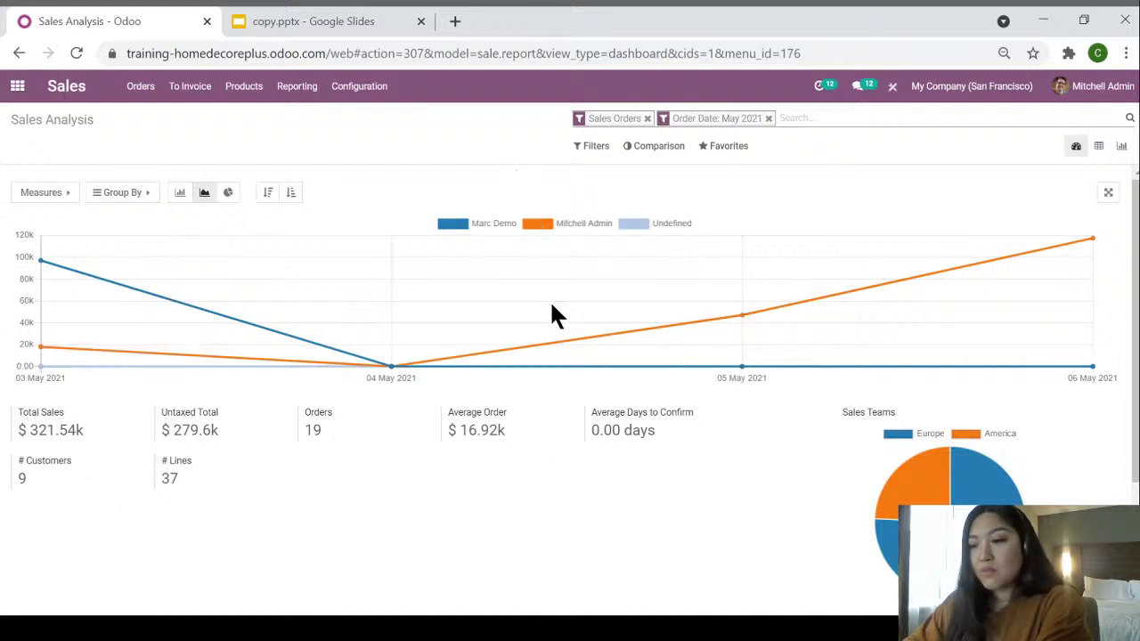
Collapse the Total row of the Sales Analysis pivot table and regroup it by Sales Team.
scroll(473, 207, down, 1)
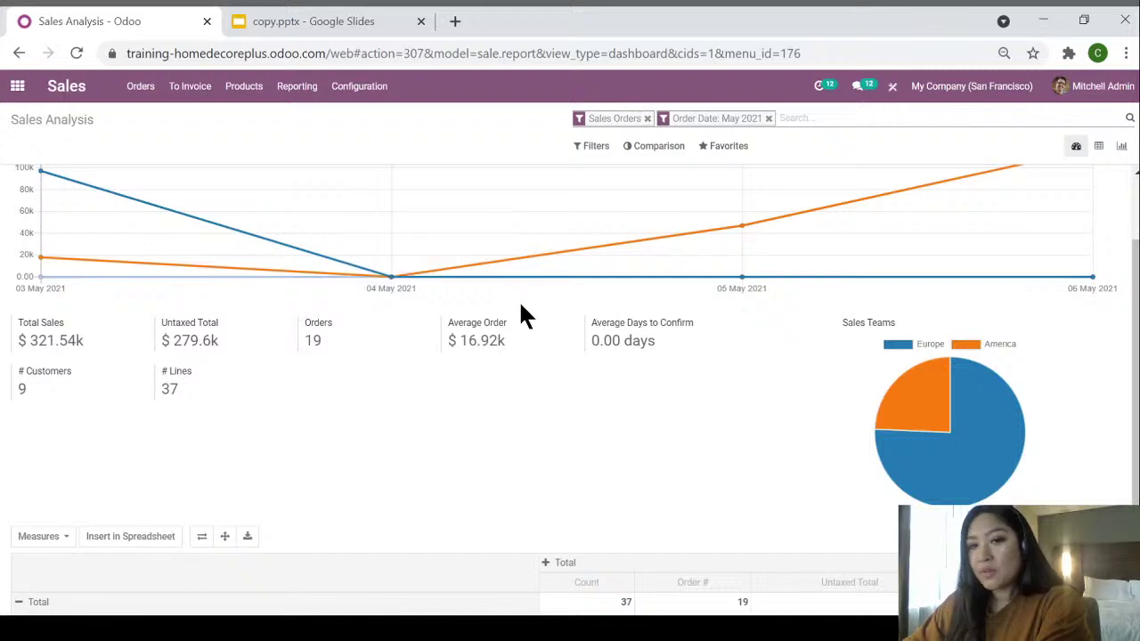
scroll(72, 298, down, 1)
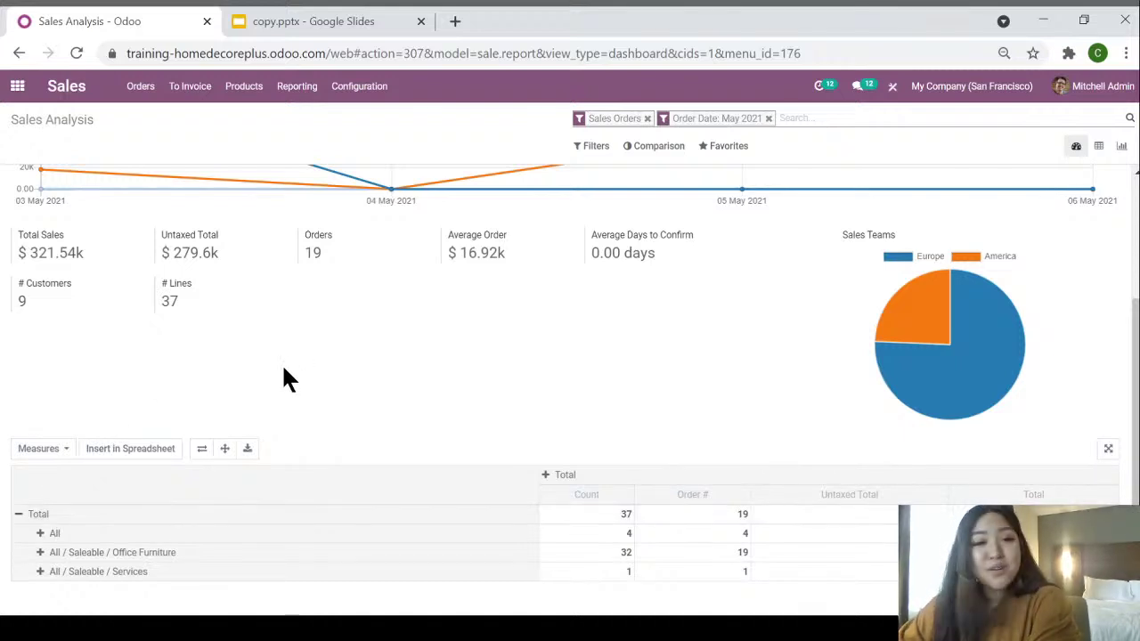
click(138, 519)
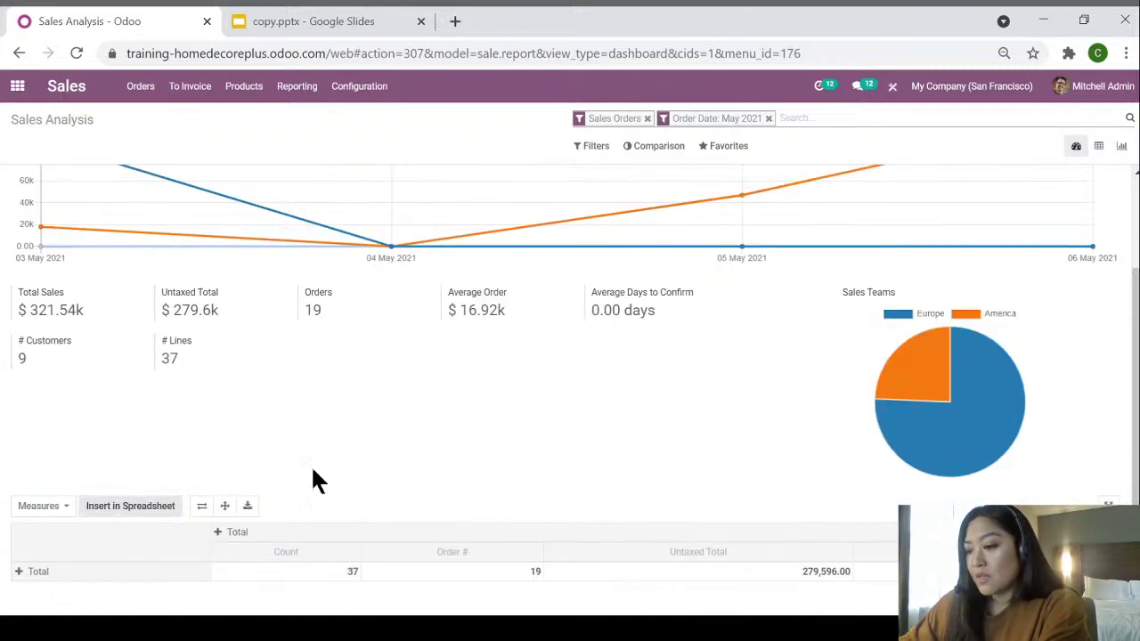
click(82, 574)
scroll(145, 553, down, 2)
scroll(85, 508, down, 3)
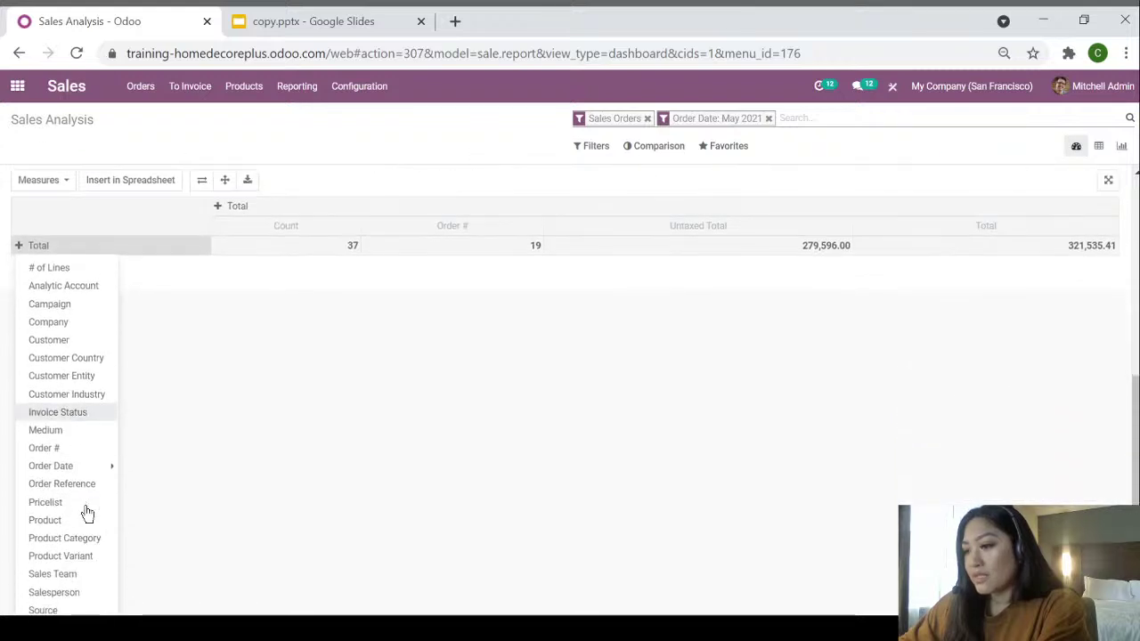
scroll(76, 499, down, 1)
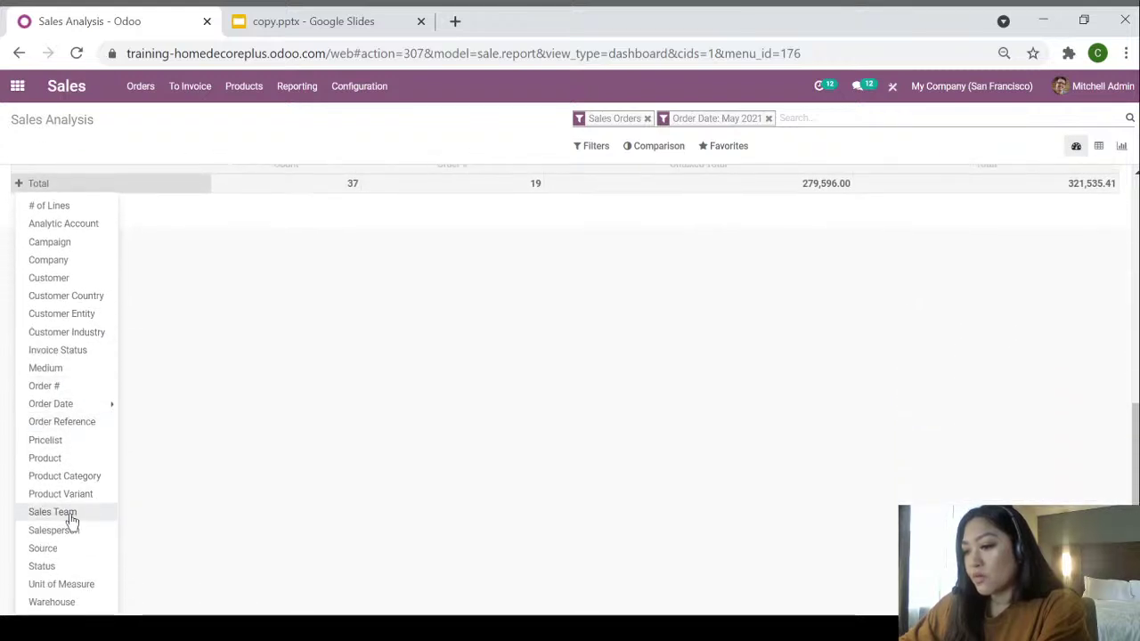
click(78, 521)
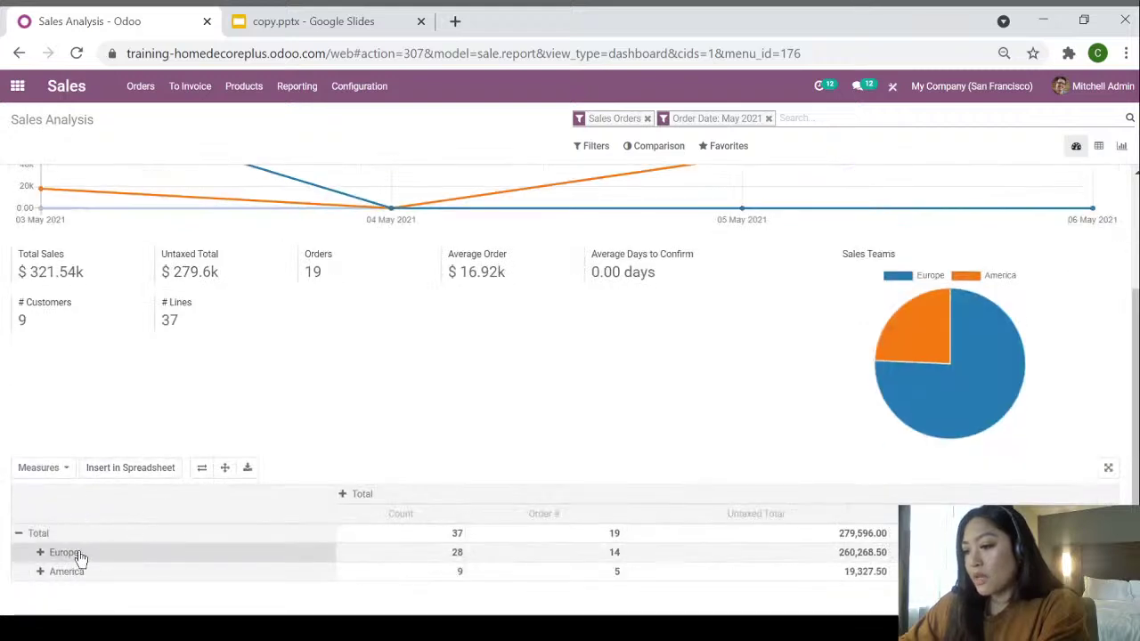
Break down the Europe and America rows of the pivot table by Salesperson.
click(93, 554)
scroll(95, 558, down, 4)
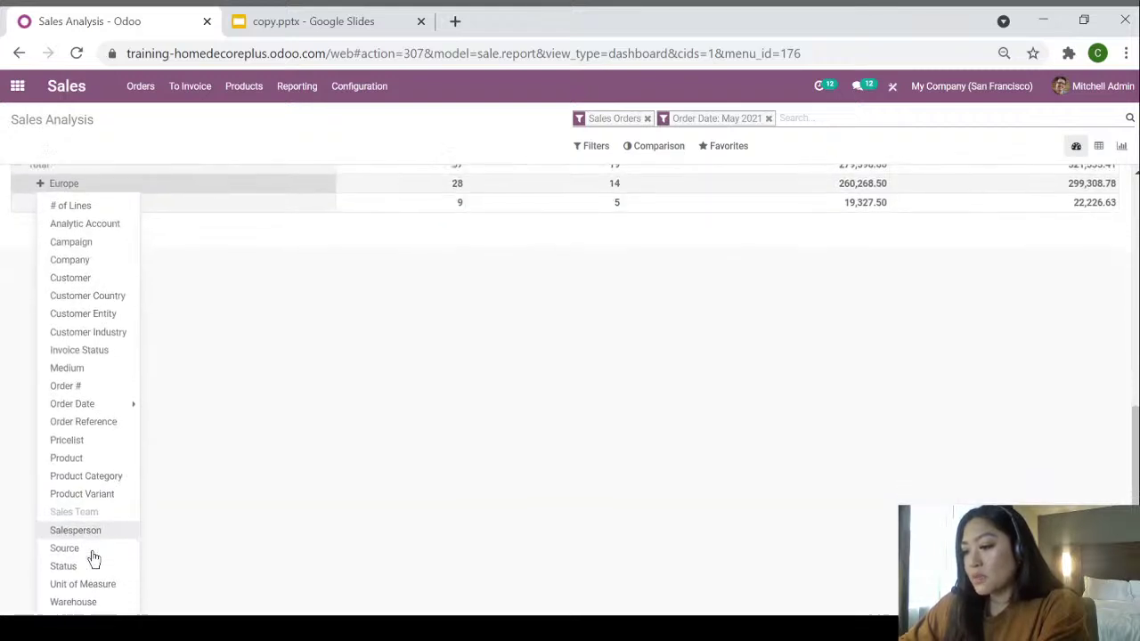
click(78, 530)
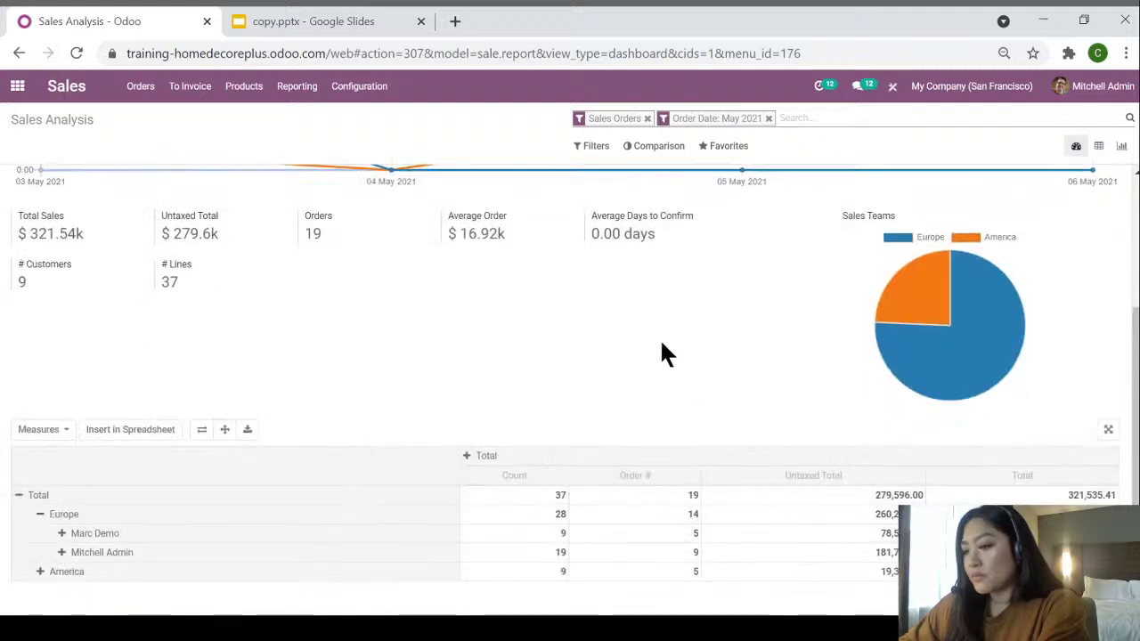
click(148, 577)
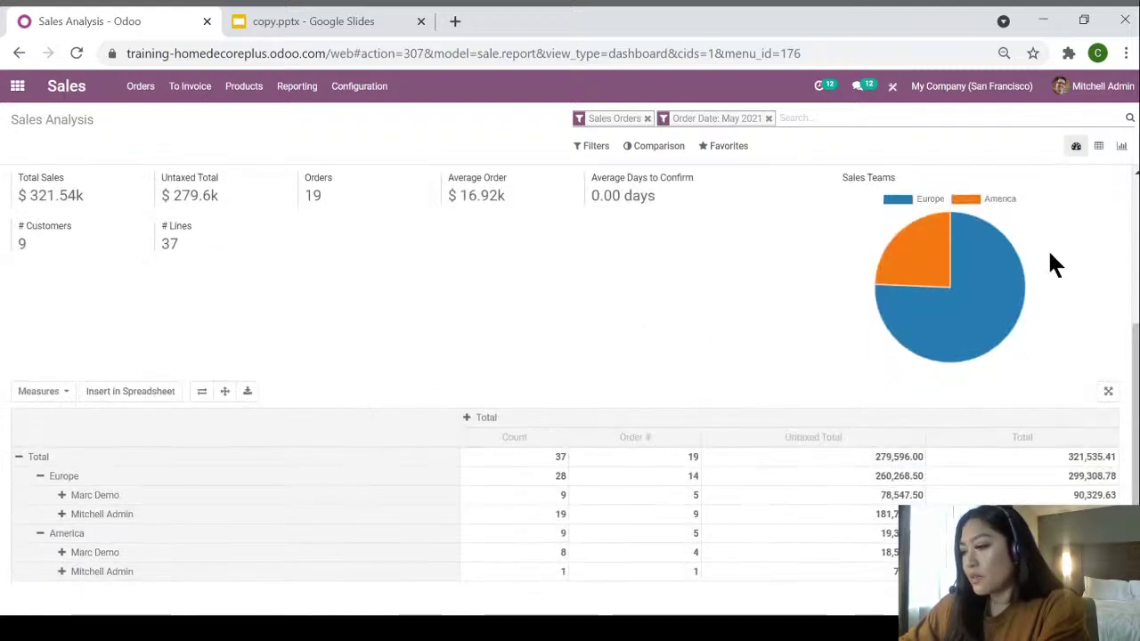
Break down the pivot table's Total column by Customer and insert the pivot into a new spreadsheet.
click(580, 419)
scroll(578, 423, down, 3)
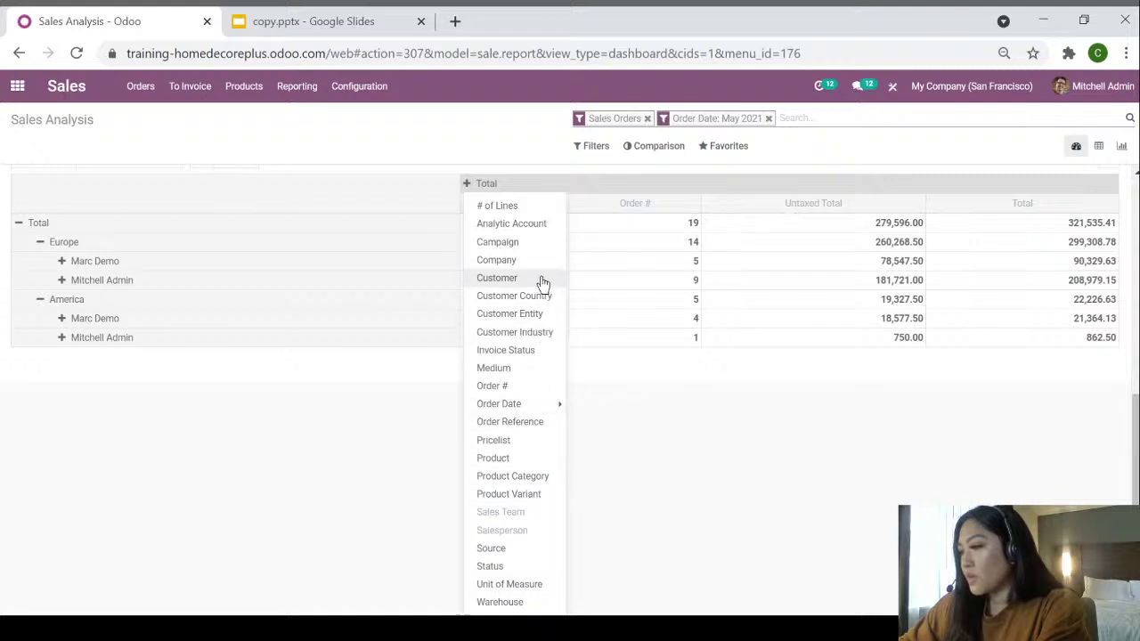
click(497, 278)
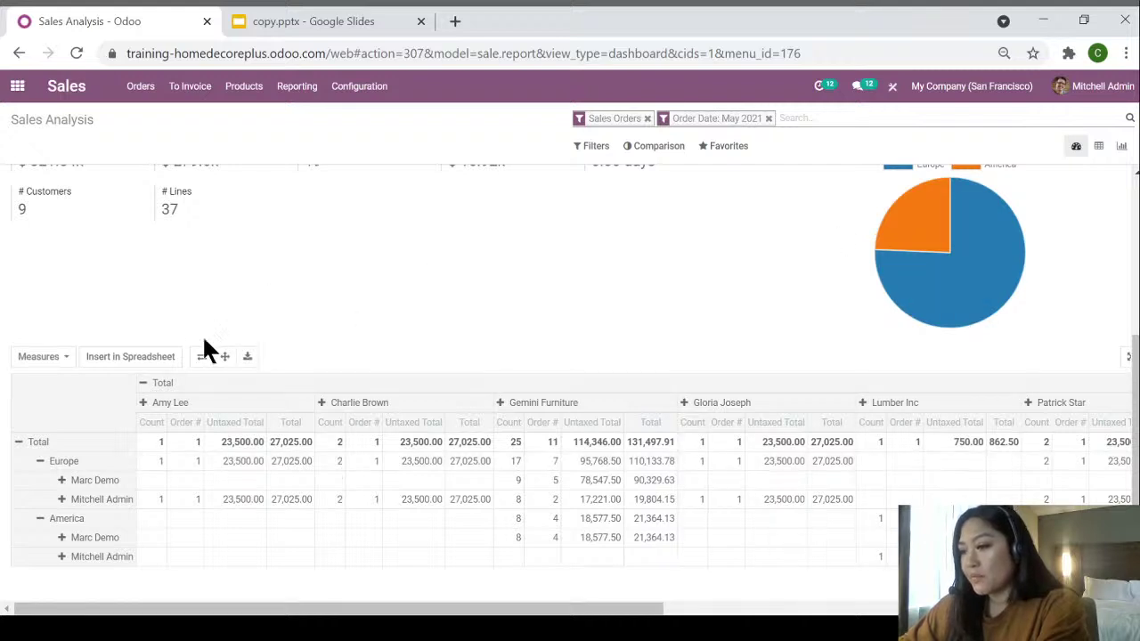
click(131, 358)
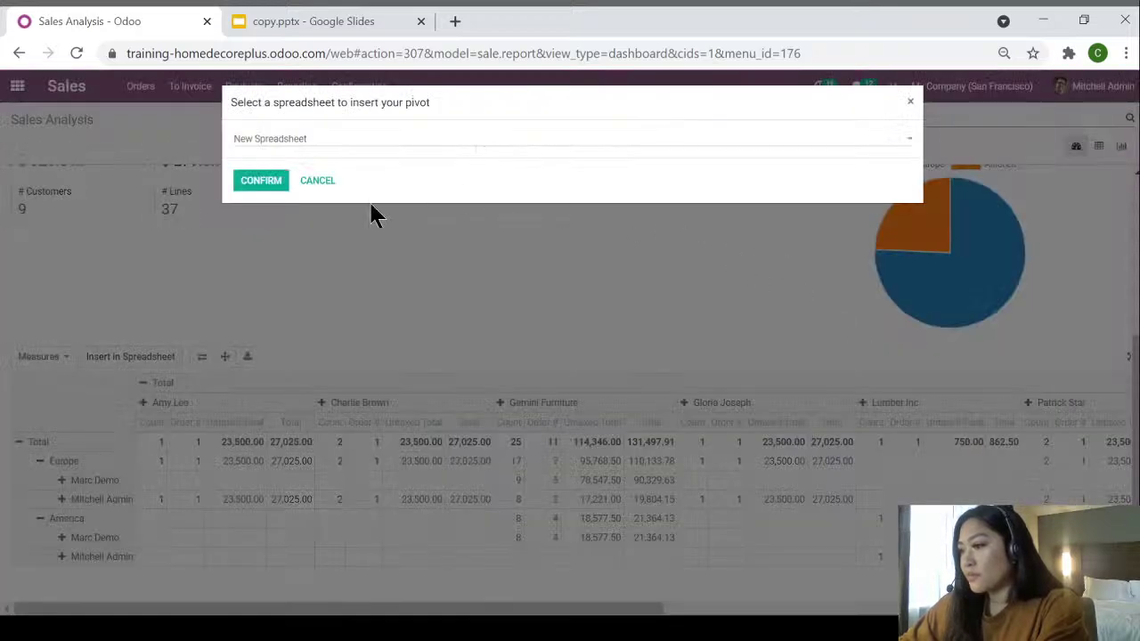
click(250, 181)
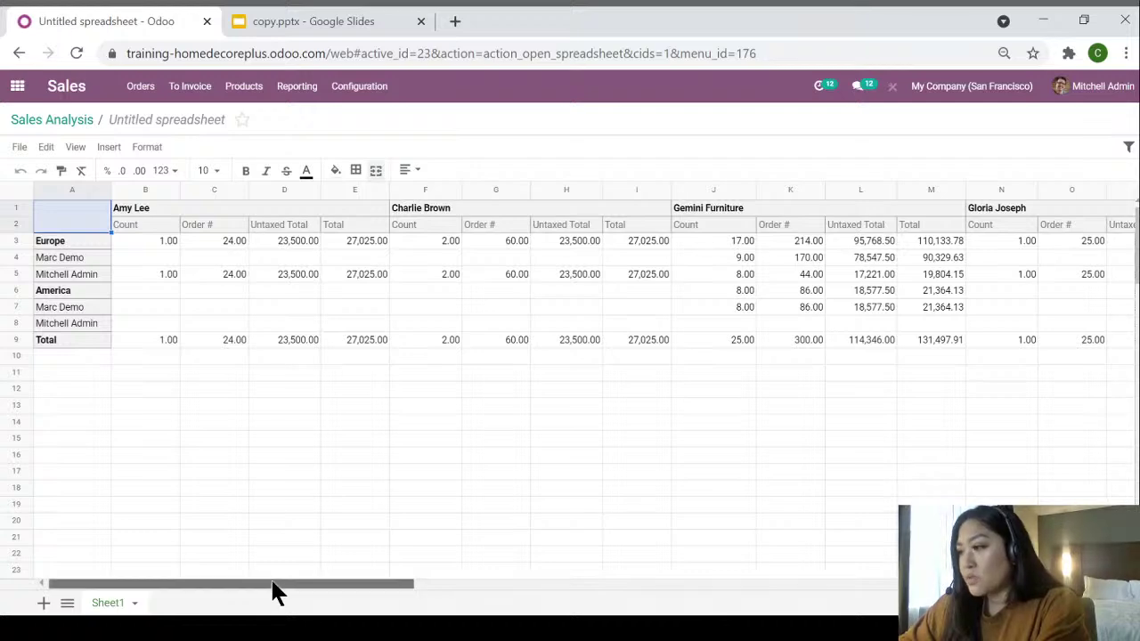
Fill cells AP1 to AP9, beside the pivot's last Total column, with light green.
drag(270, 580, 998, 586)
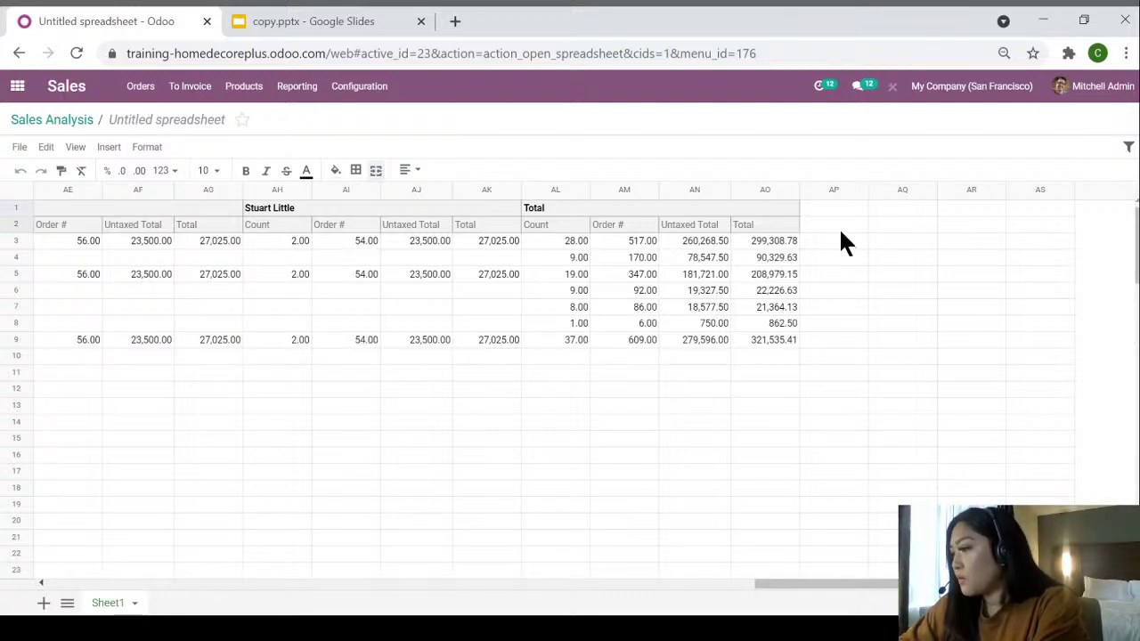
drag(835, 207, 835, 343)
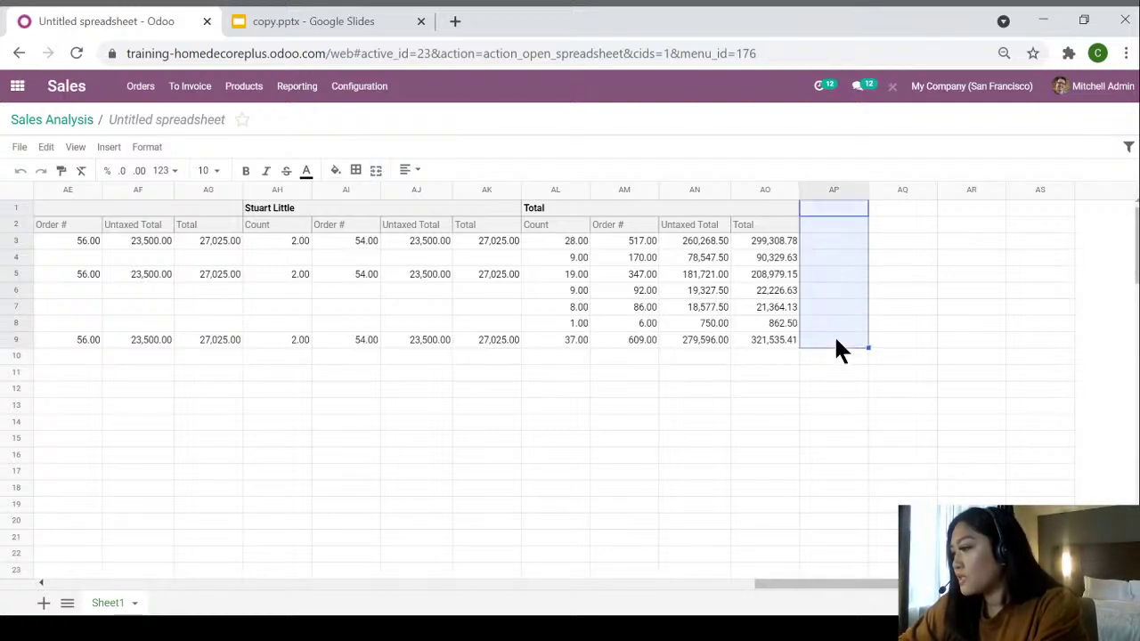
click(335, 171)
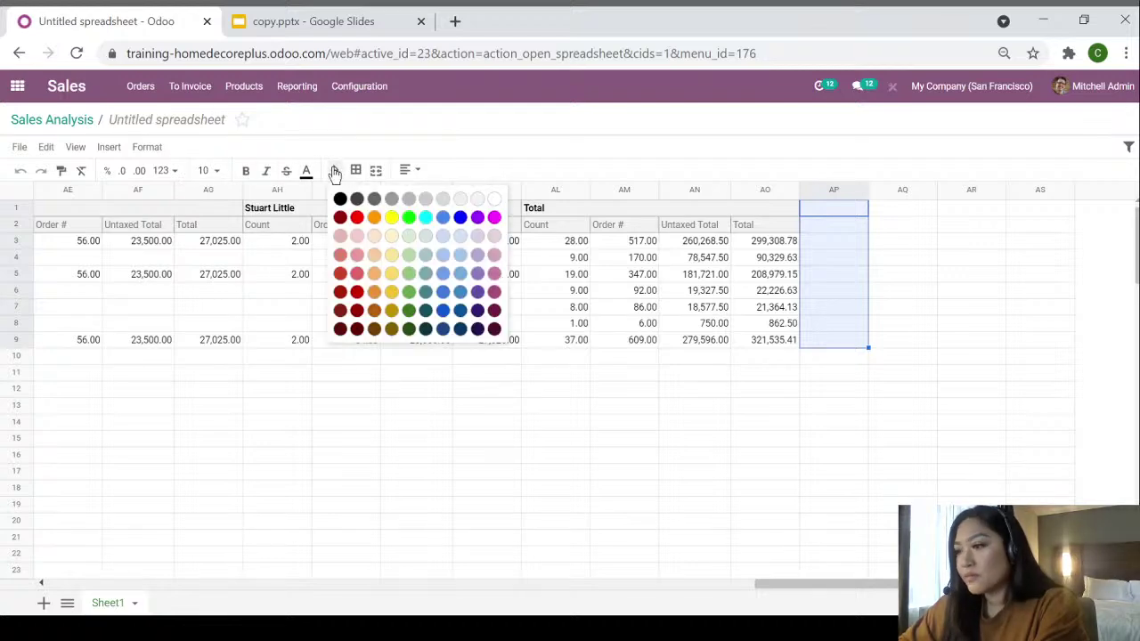
click(409, 236)
Enter the heading Commission in cell AP1 and the rate 10% in cell AP2.
click(817, 209)
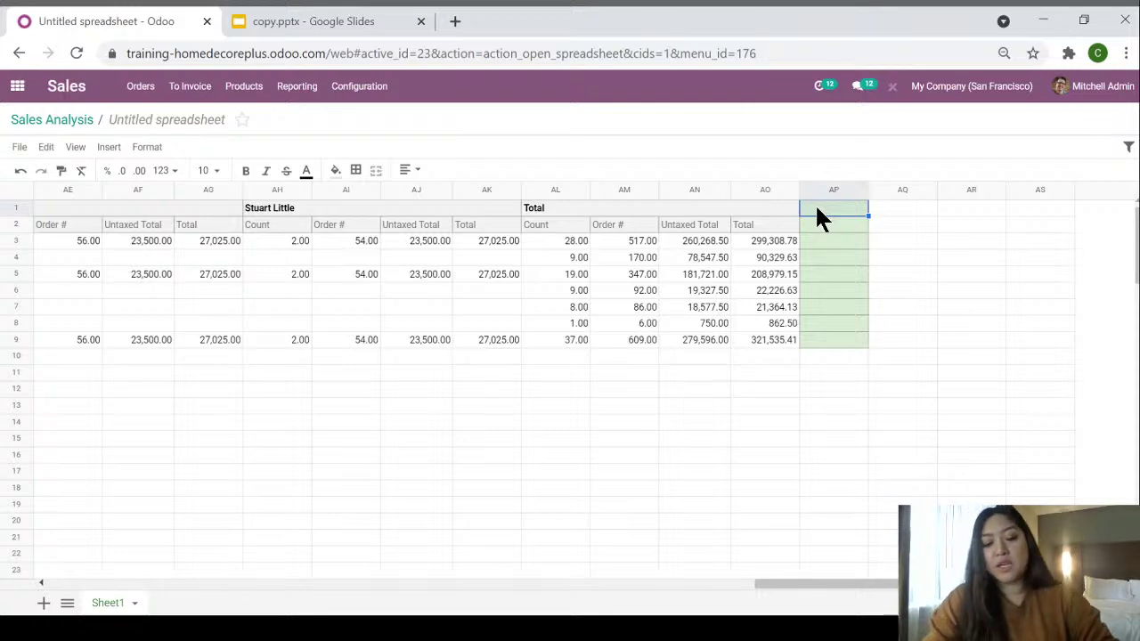
text(C)
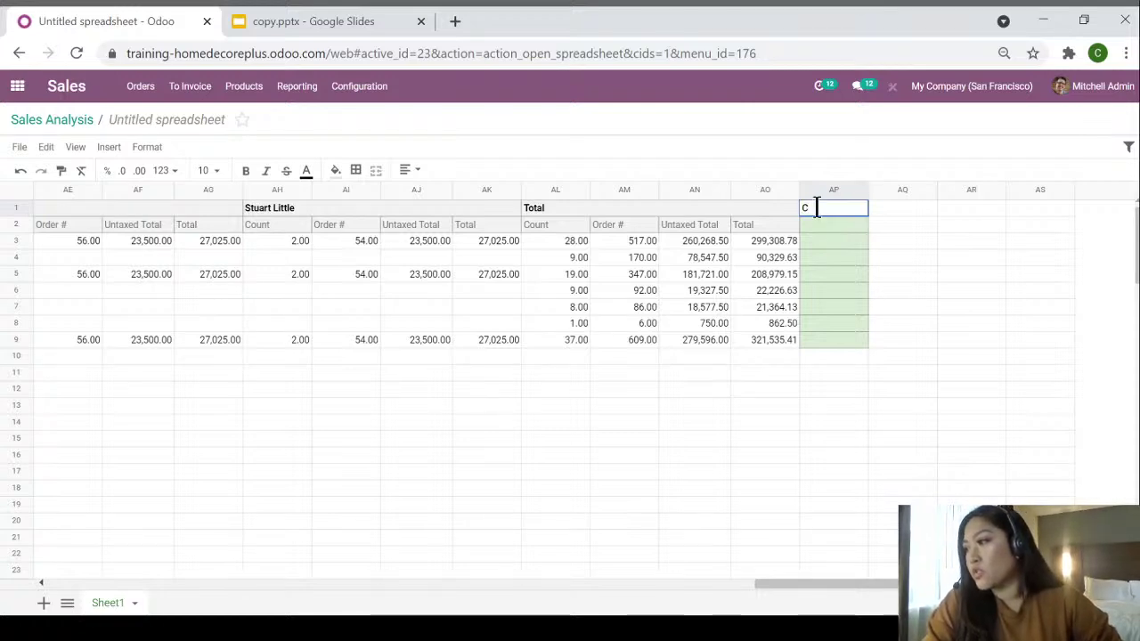
text(ommission)
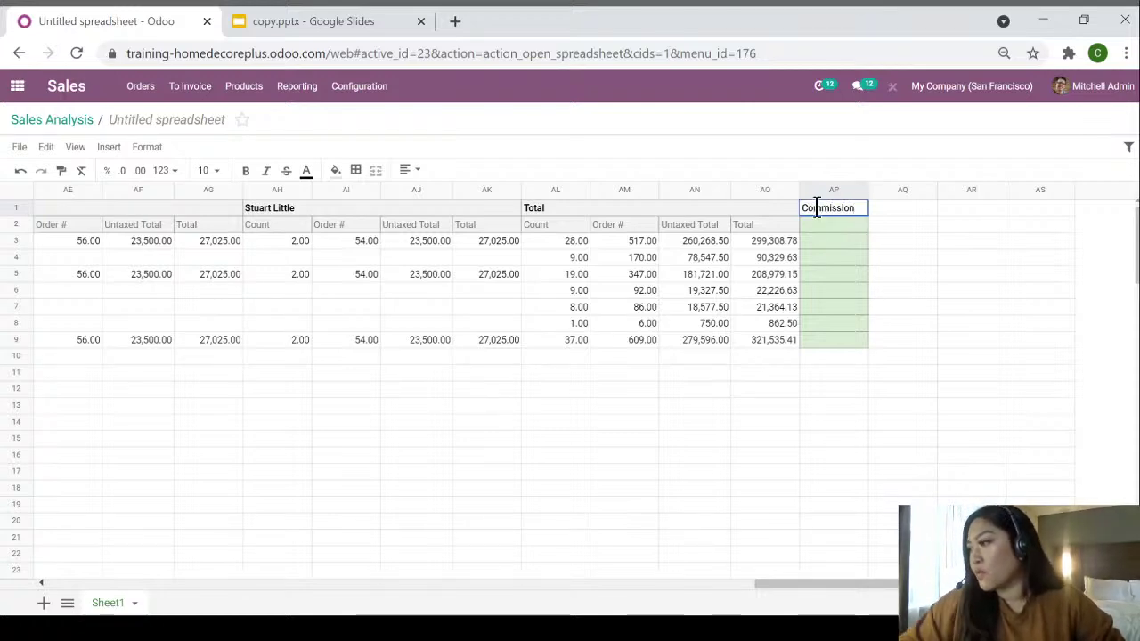
key(Return)
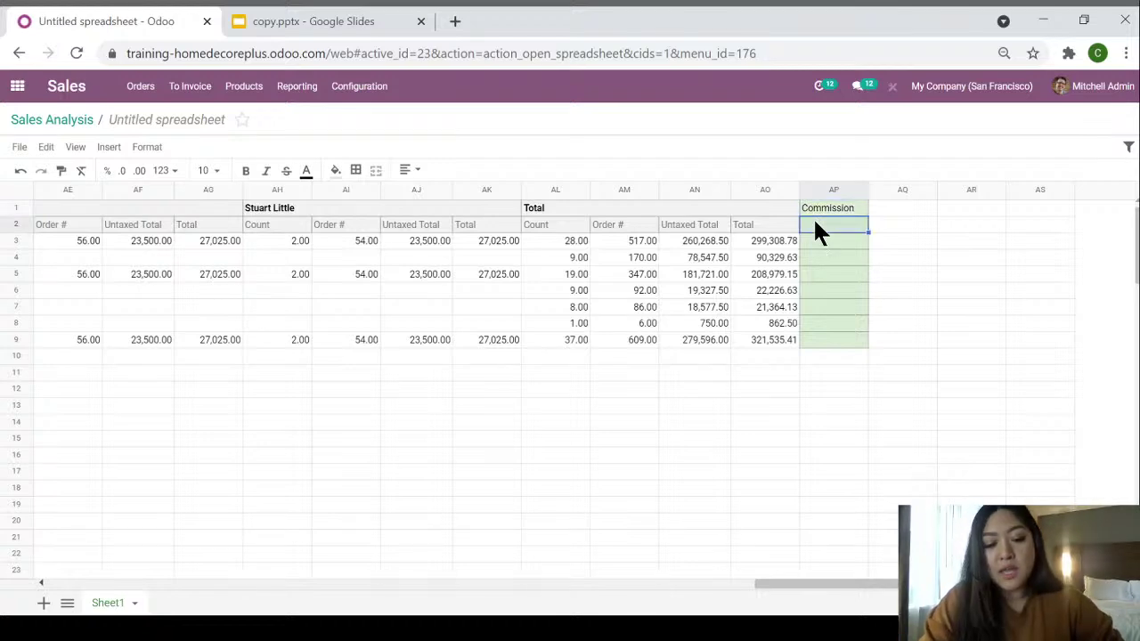
text(10%)
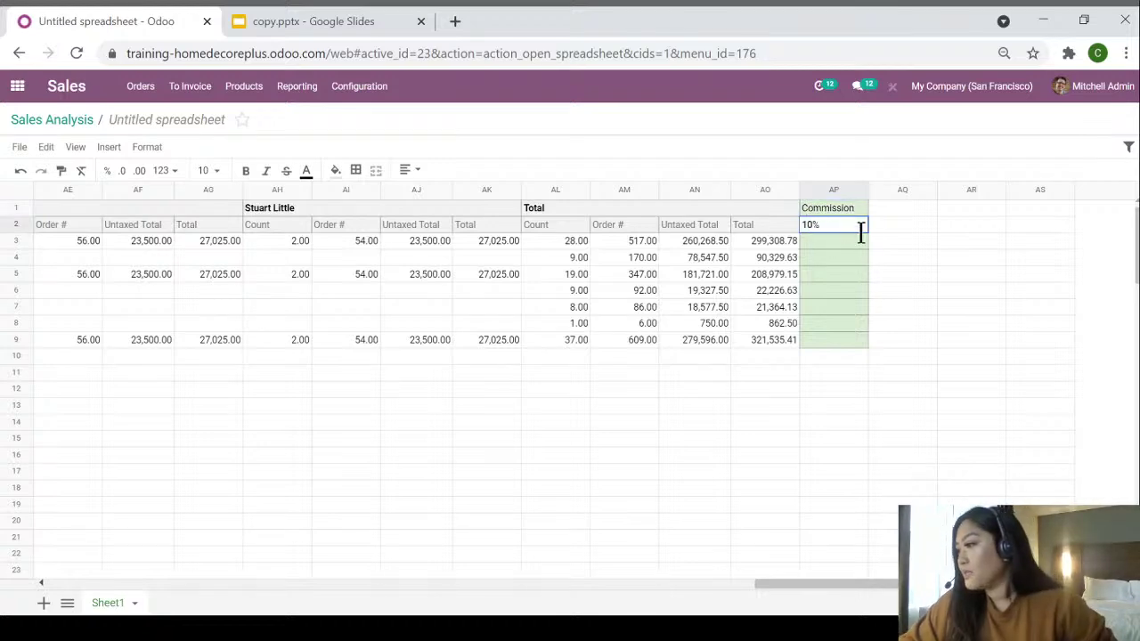
click(909, 246)
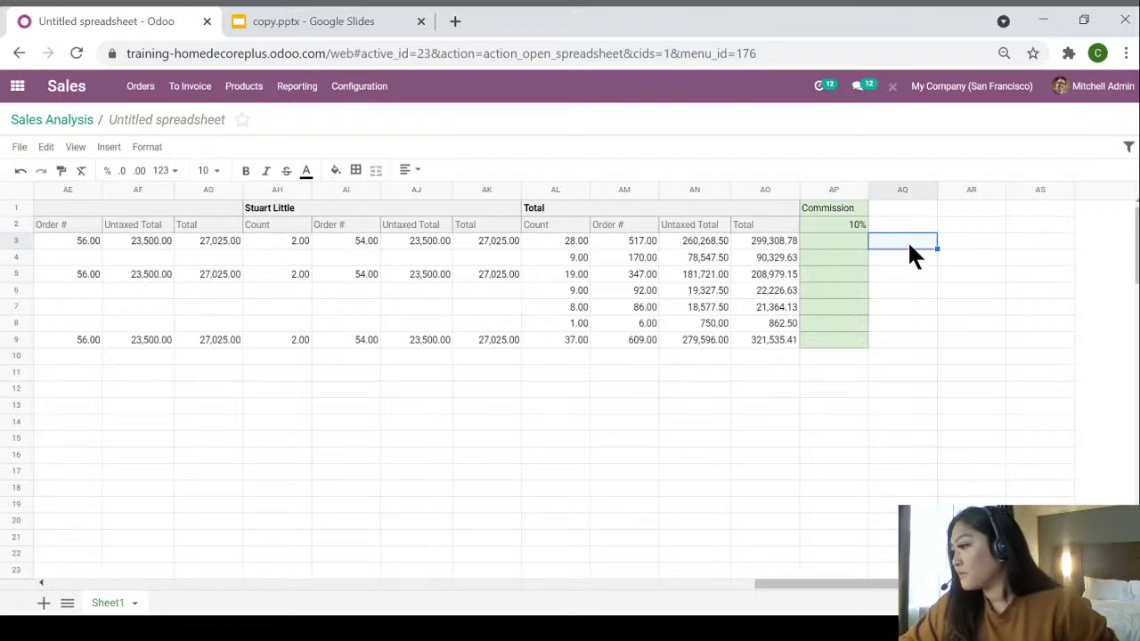
Calculate the Europe row's commission on its Untaxed Total in cell AP3 with the formula =an3*.10.
click(852, 241)
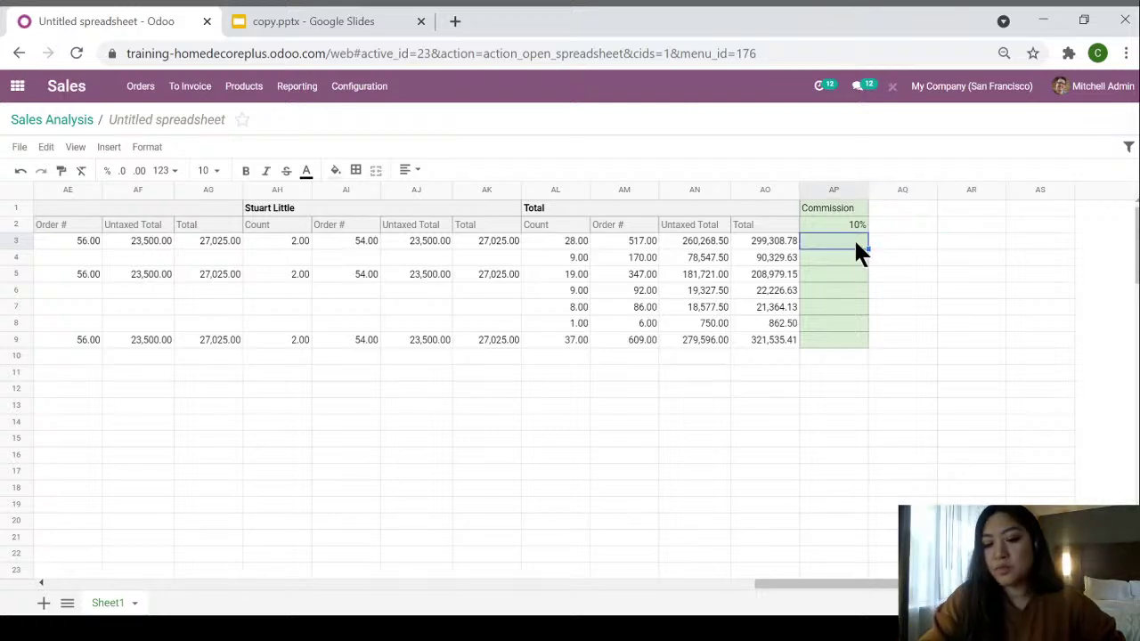
text(=)
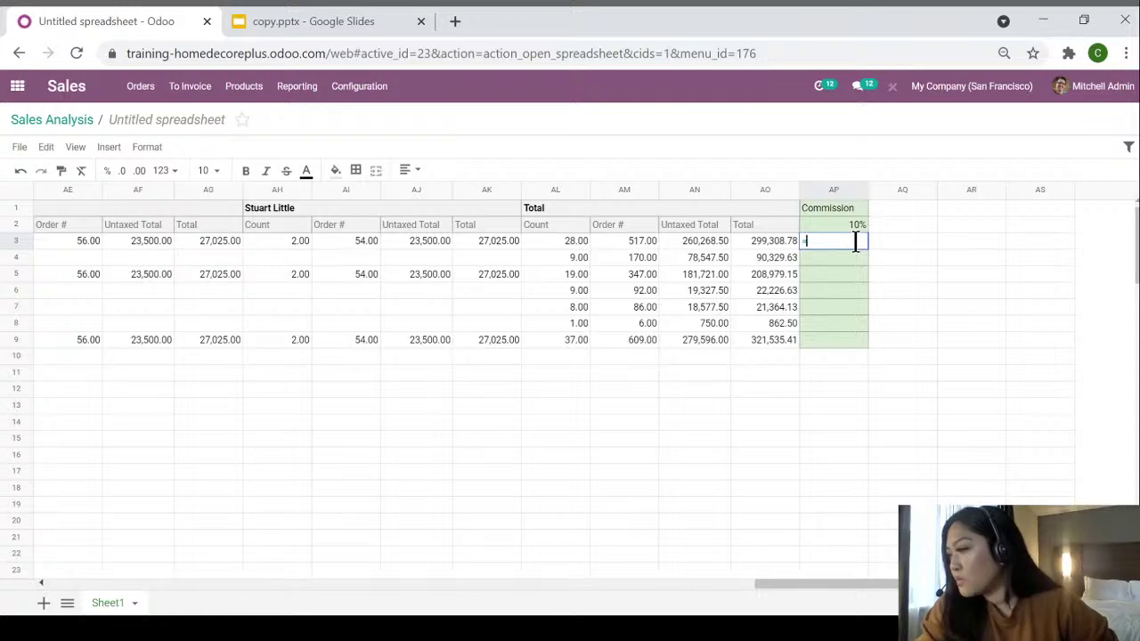
text(n)
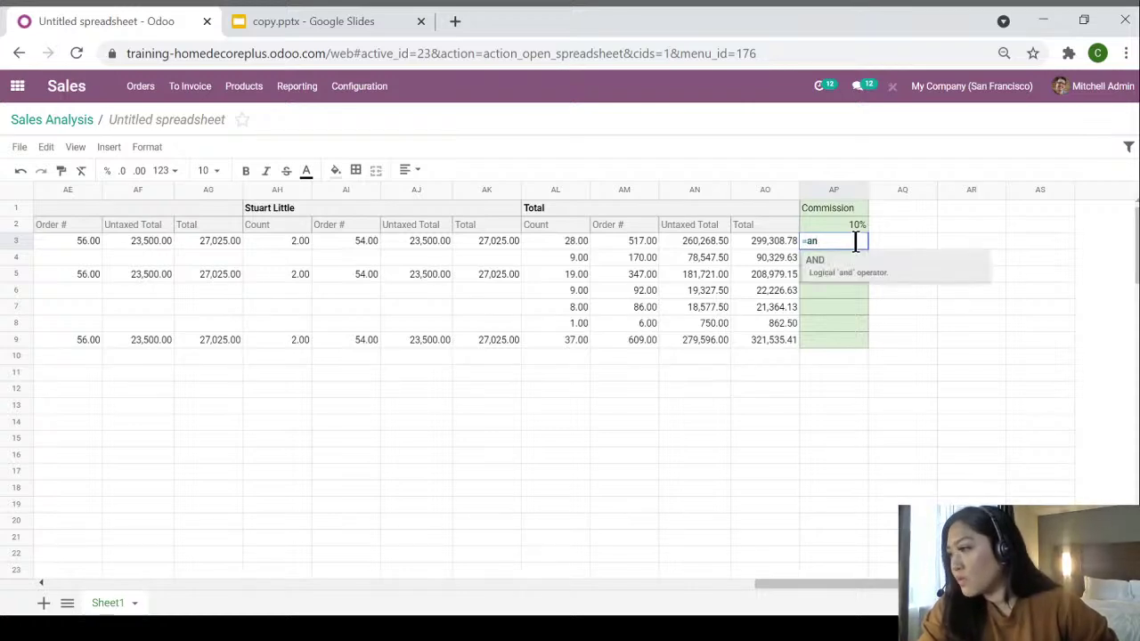
text(3)
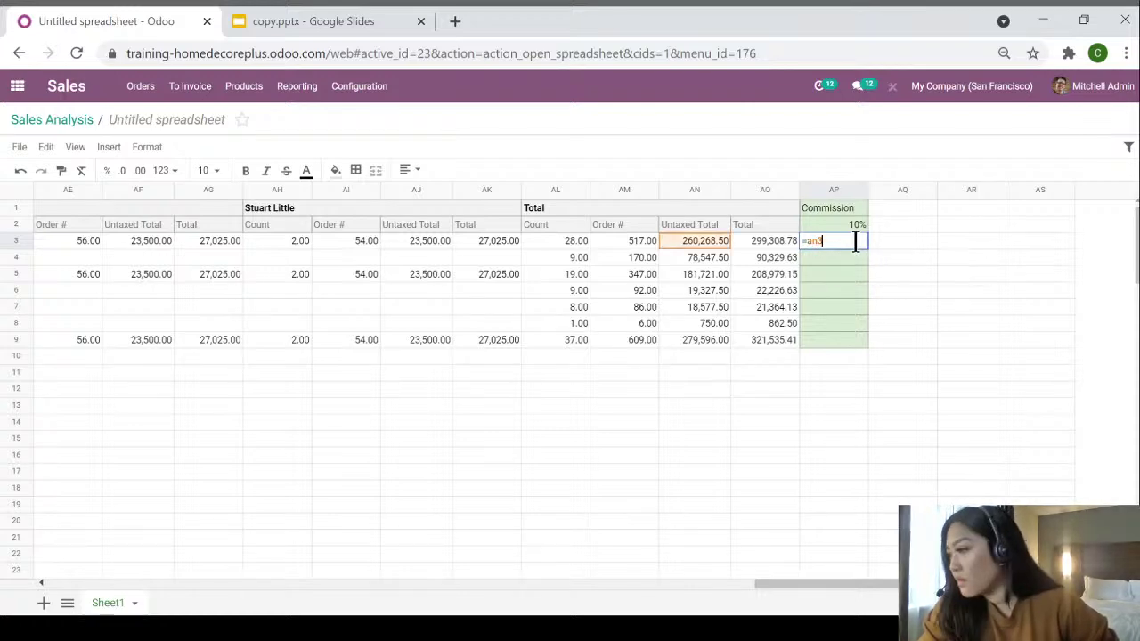
text(*)
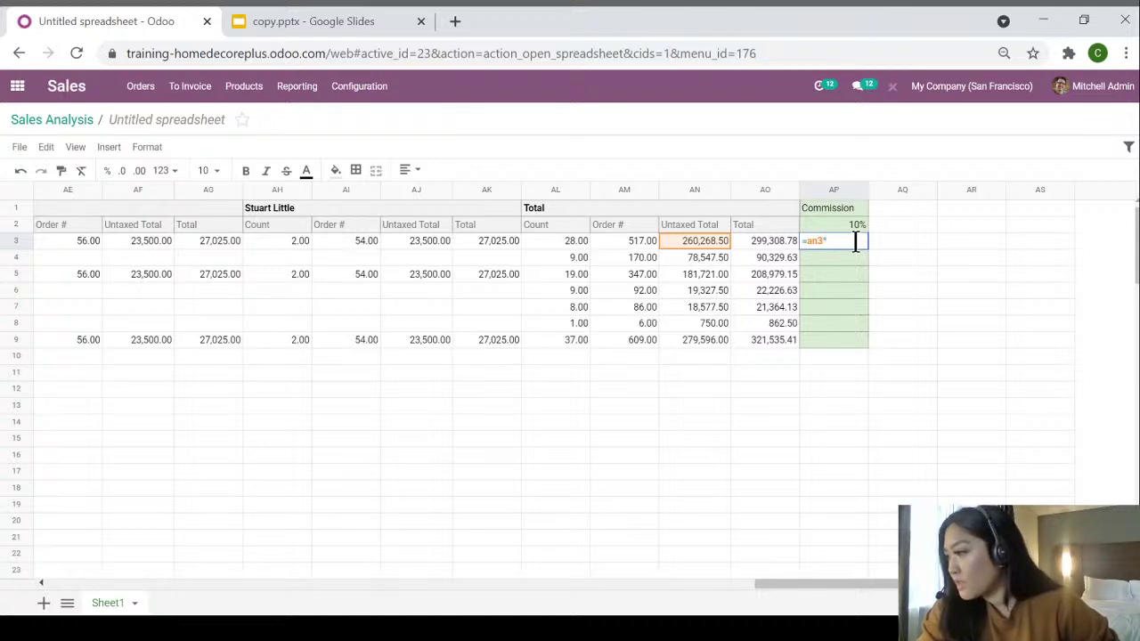
text(ap2)
key(Return)
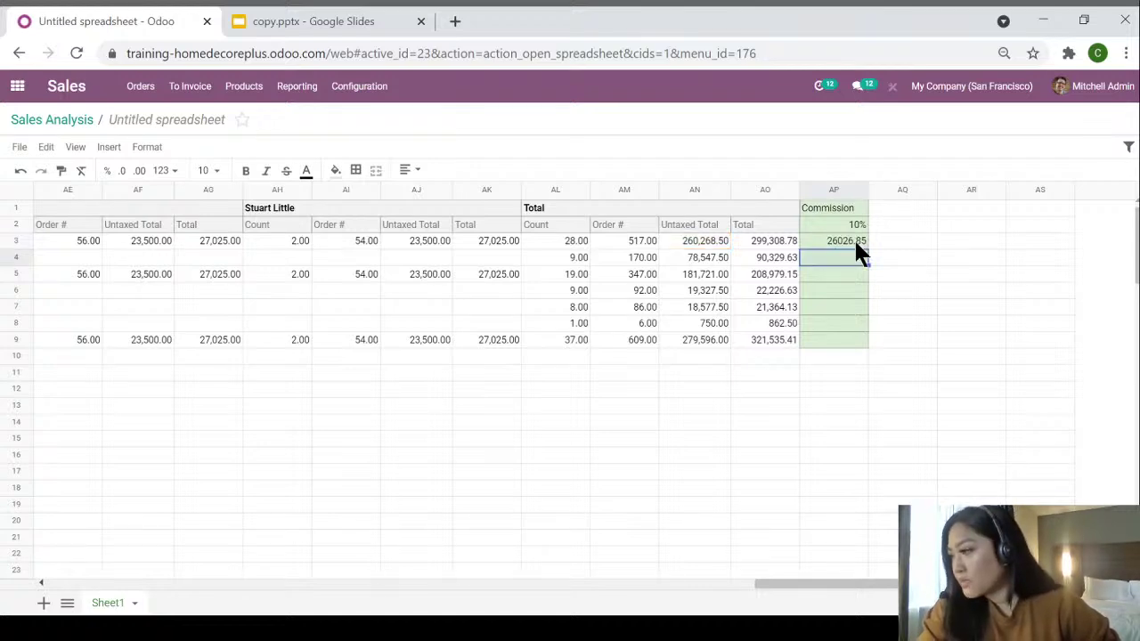
Copy the commission formula from AP3 down the column to AP9.
click(855, 242)
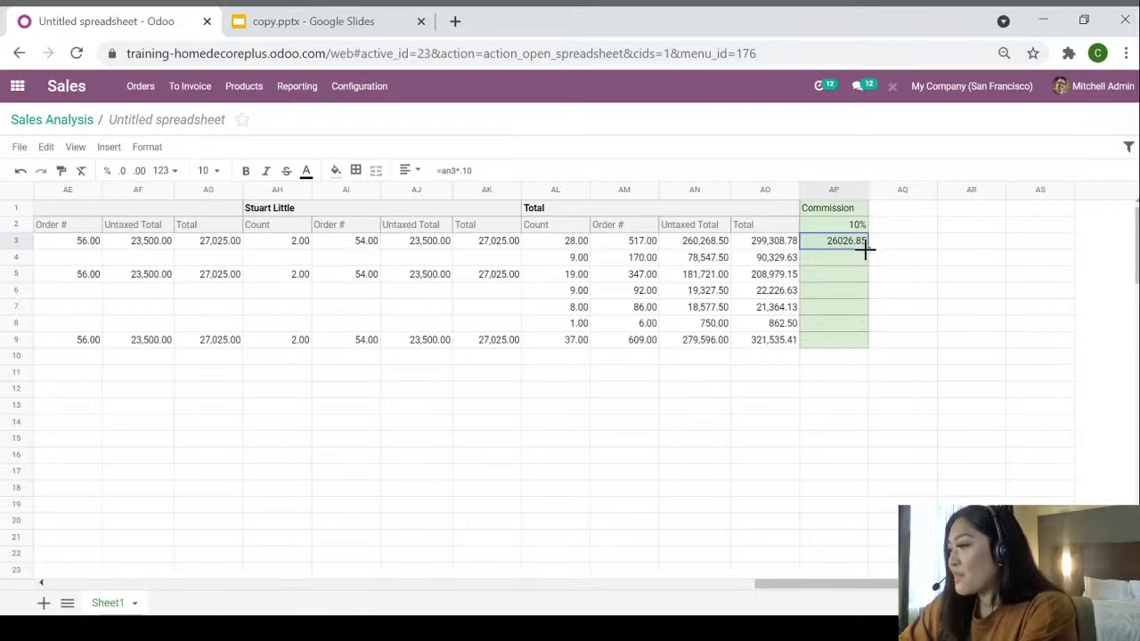
drag(865, 250, 850, 334)
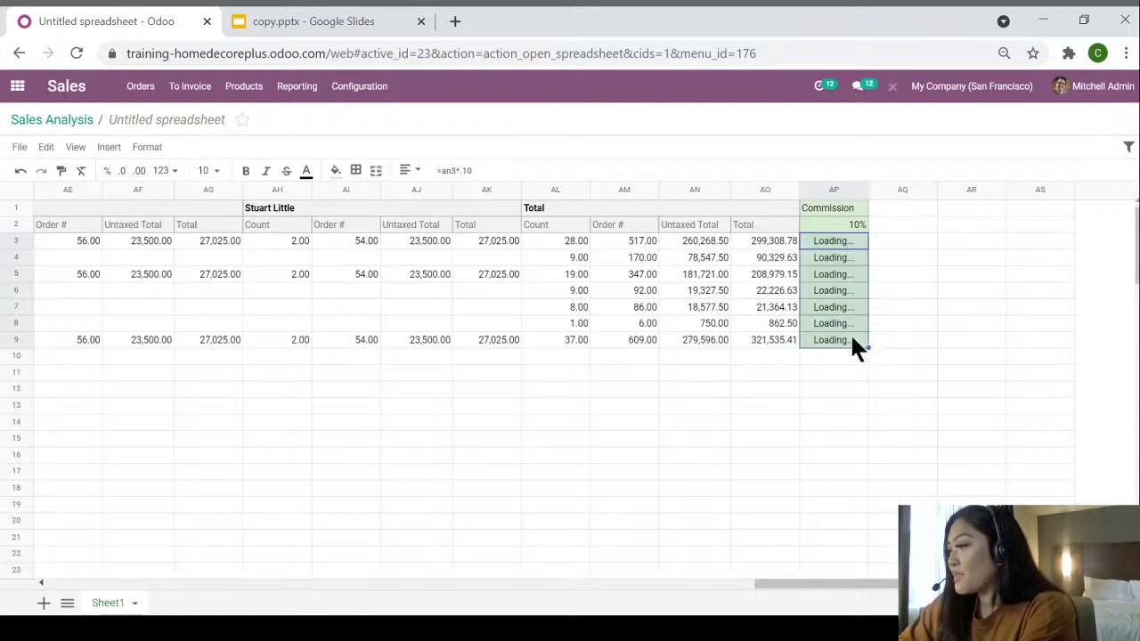
click(882, 276)
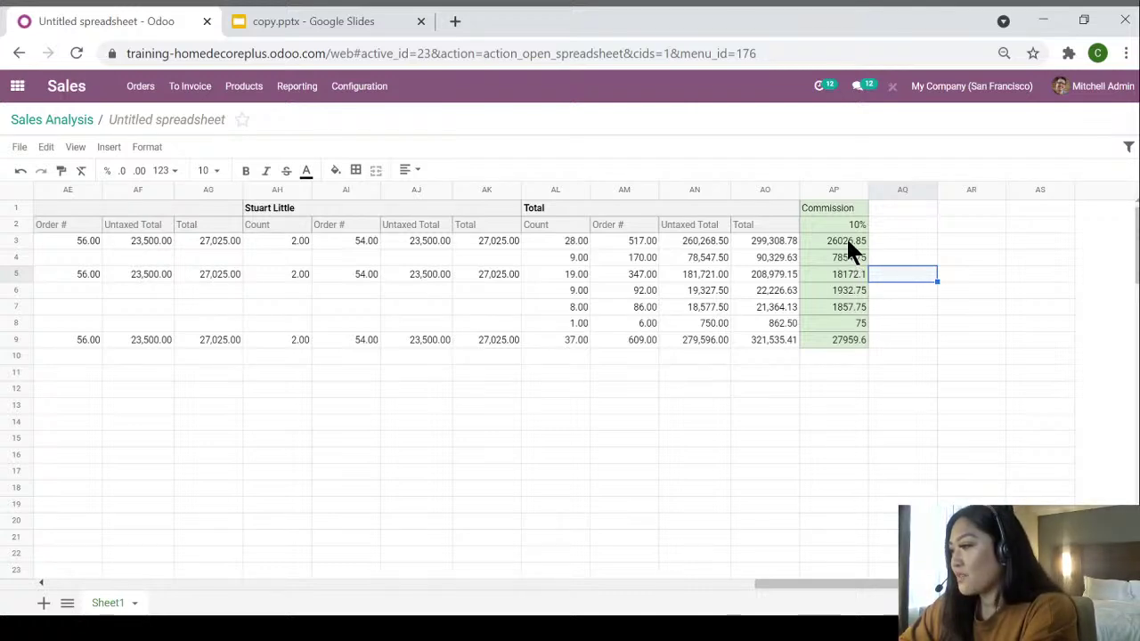
Rename the spreadsheet as May Wk 1 Commission and save it.
click(193, 121)
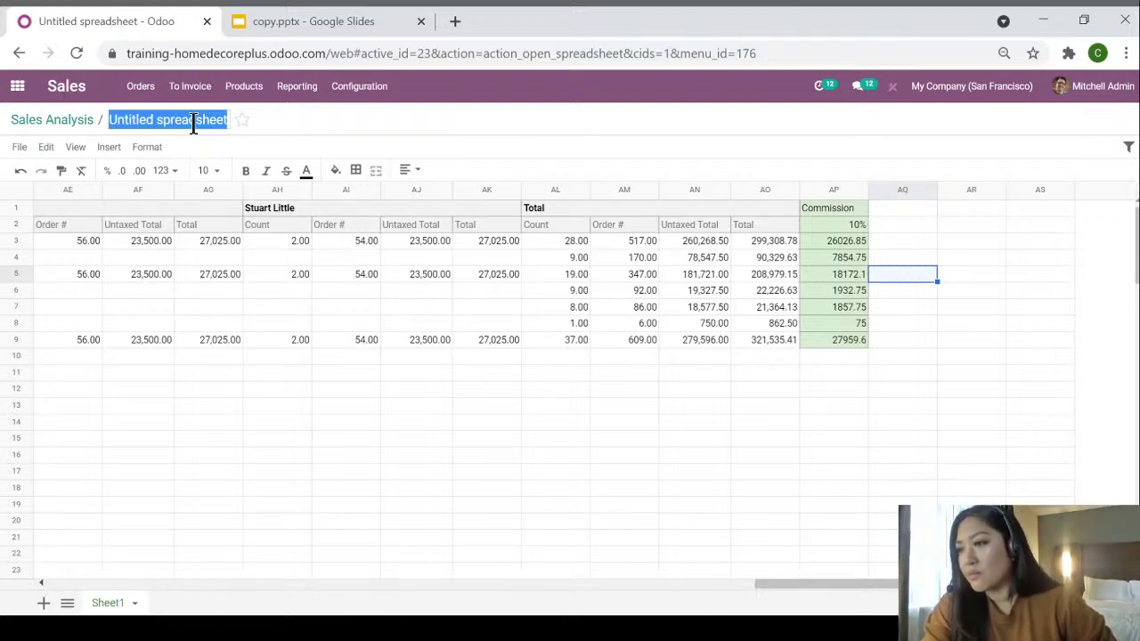
text(May We)
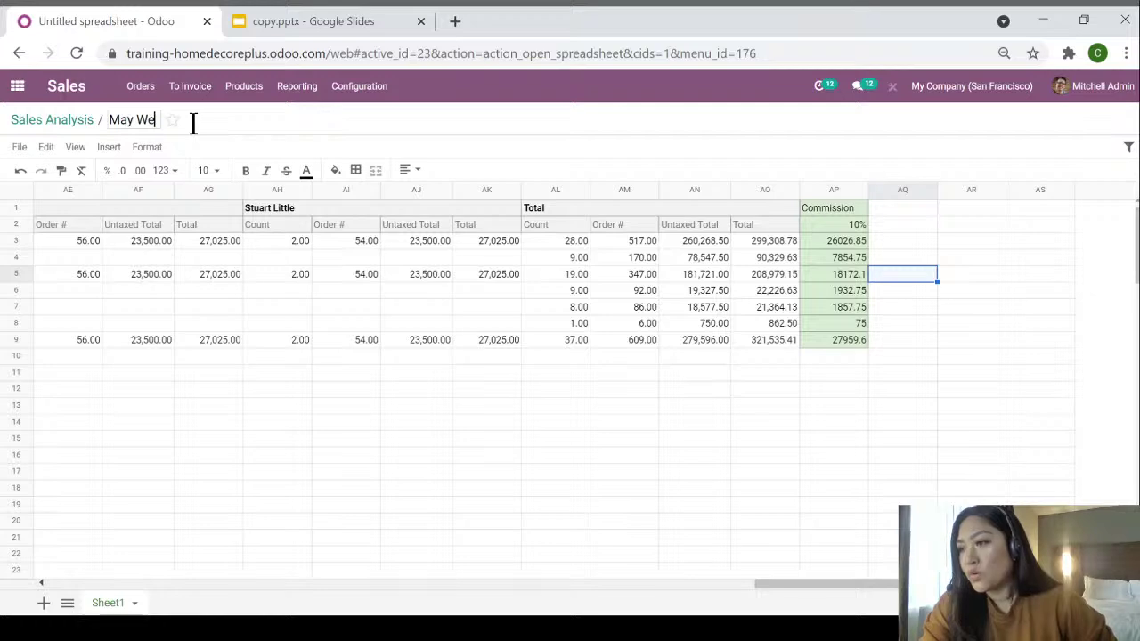
key(BackSpace)
text(k 1 Co)
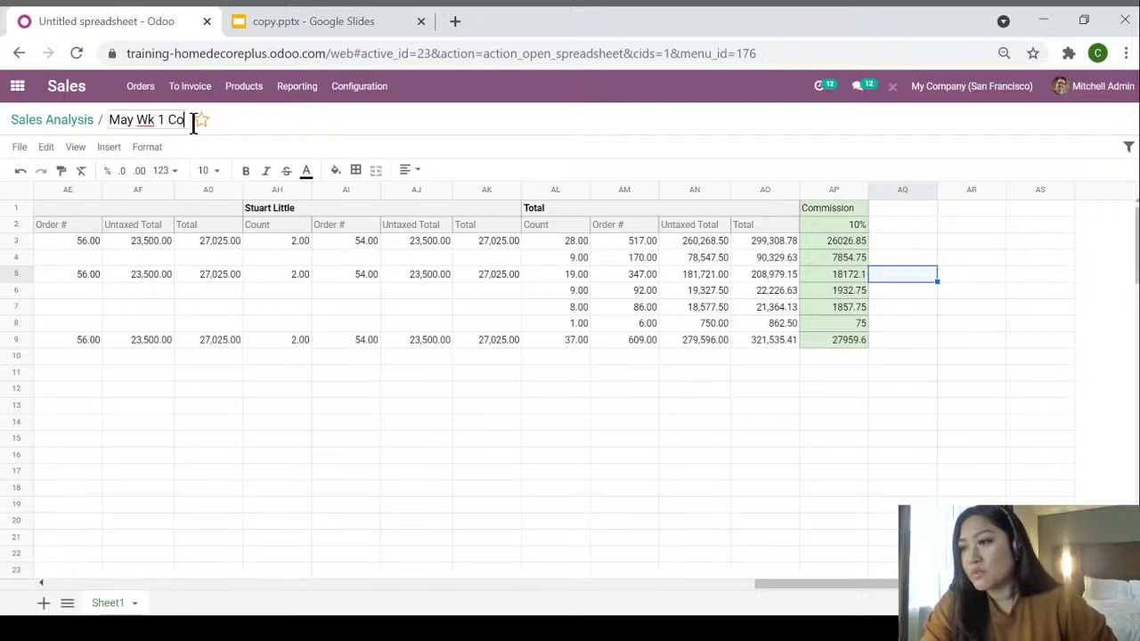
text(mmission)
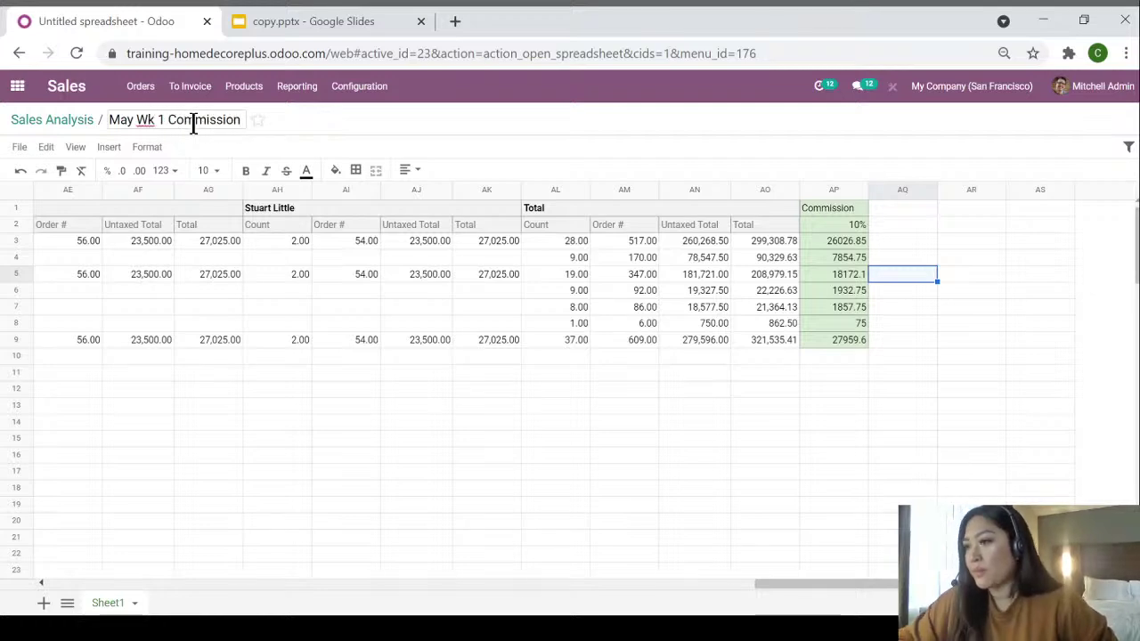
click(21, 150)
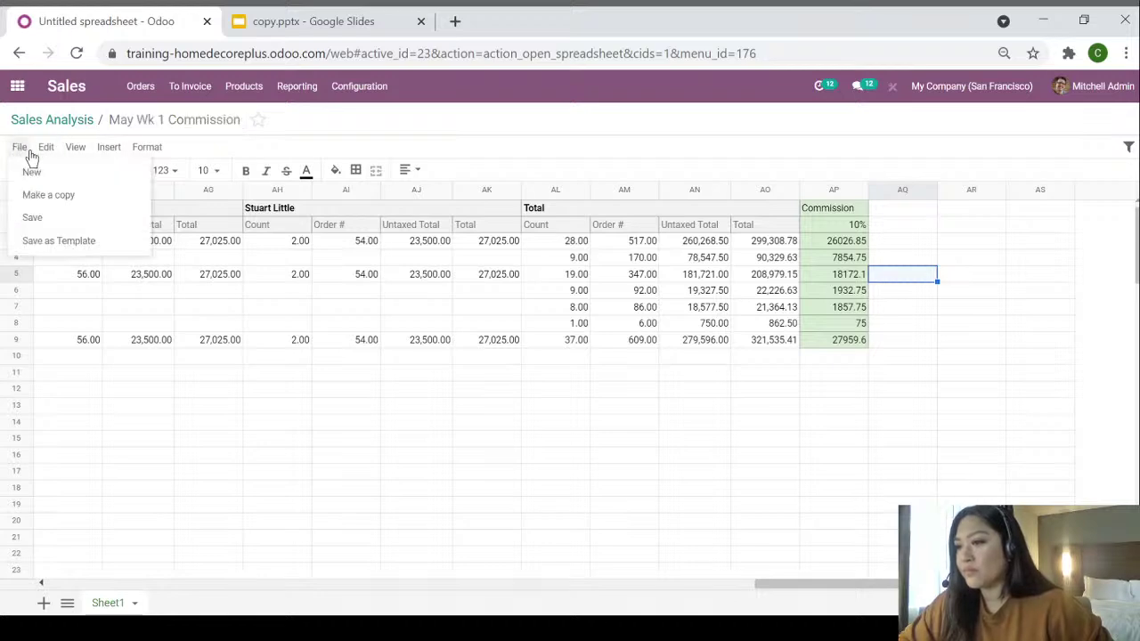
click(39, 219)
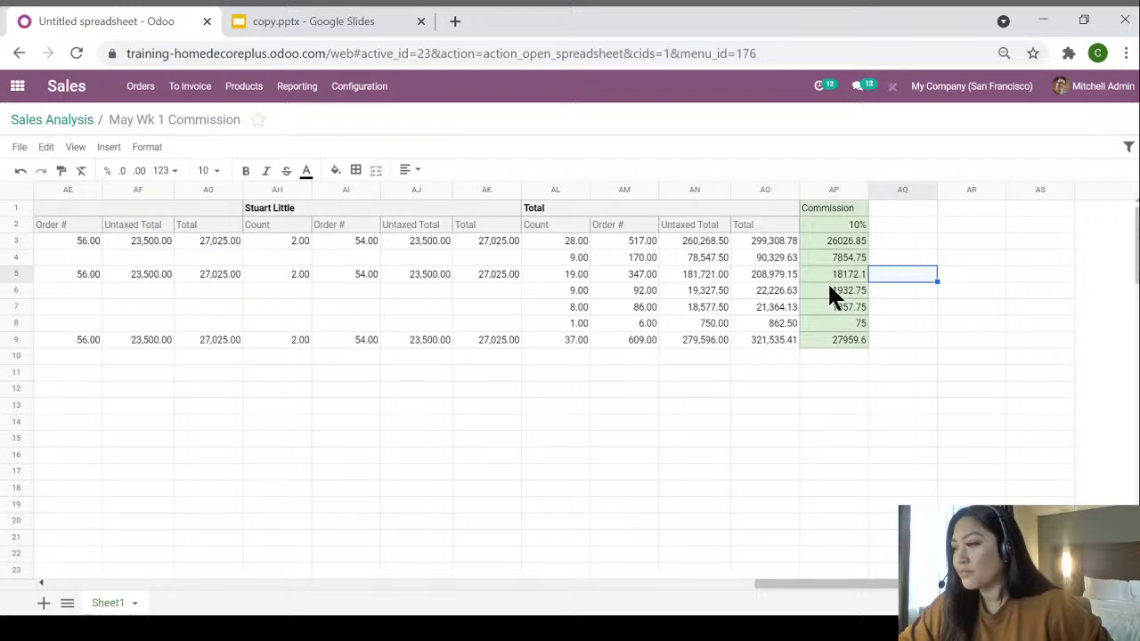
Switch to the Documents app and open the saved May Wk 1 Commission spreadsheet.
click(16, 86)
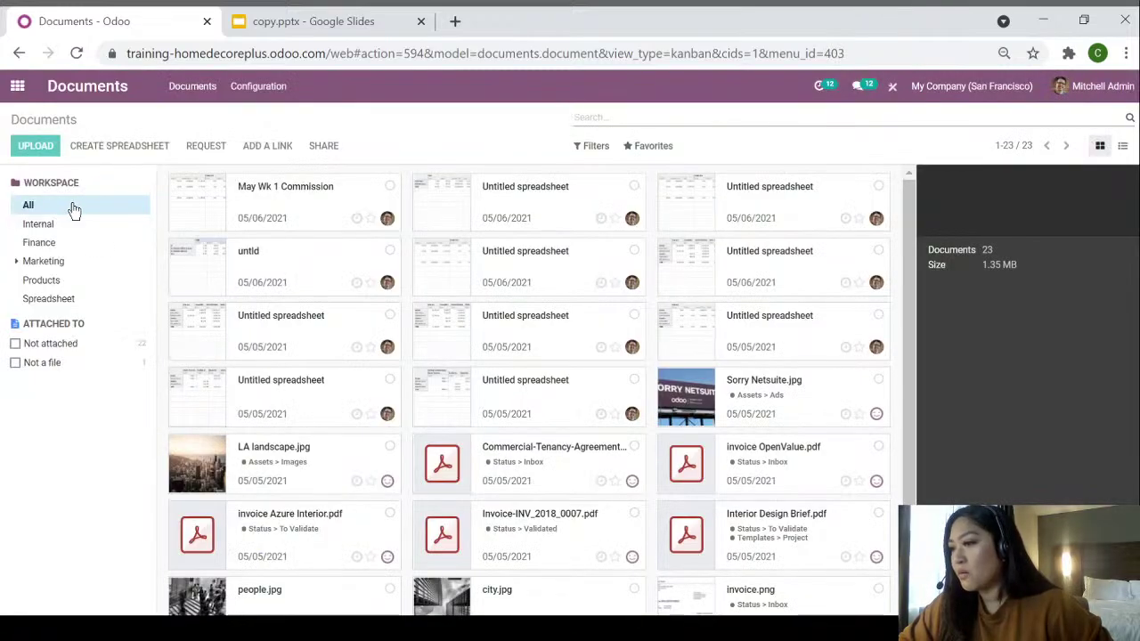
click(348, 273)
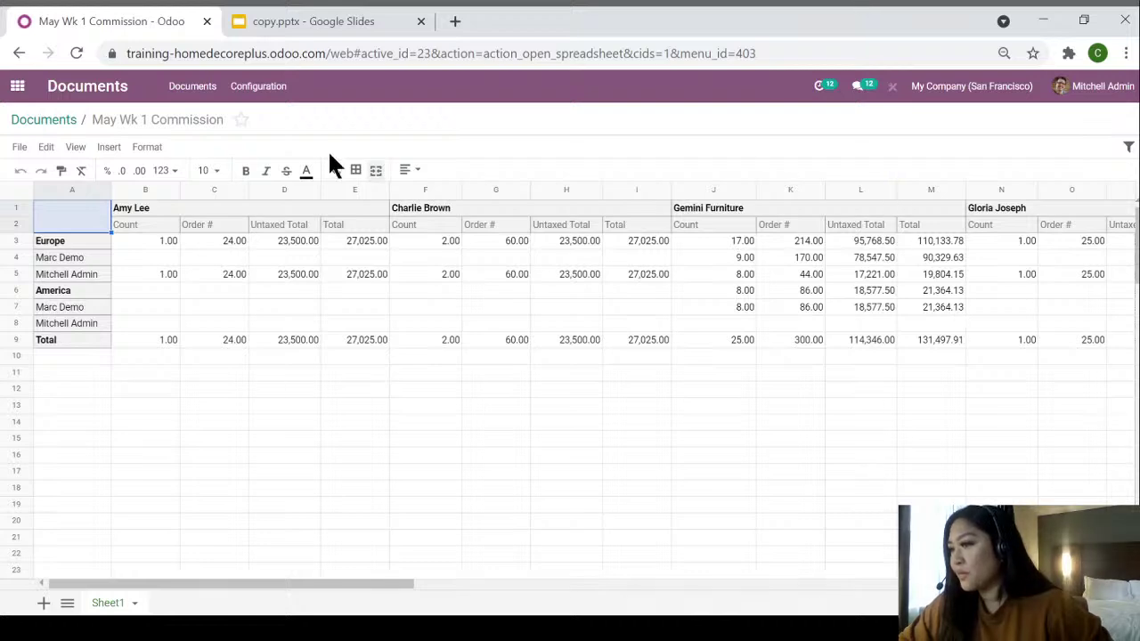
Reopen the Sales Analysis report in the Sales app and switch to the copy.pptx presentation in Google Slides.
click(19, 89)
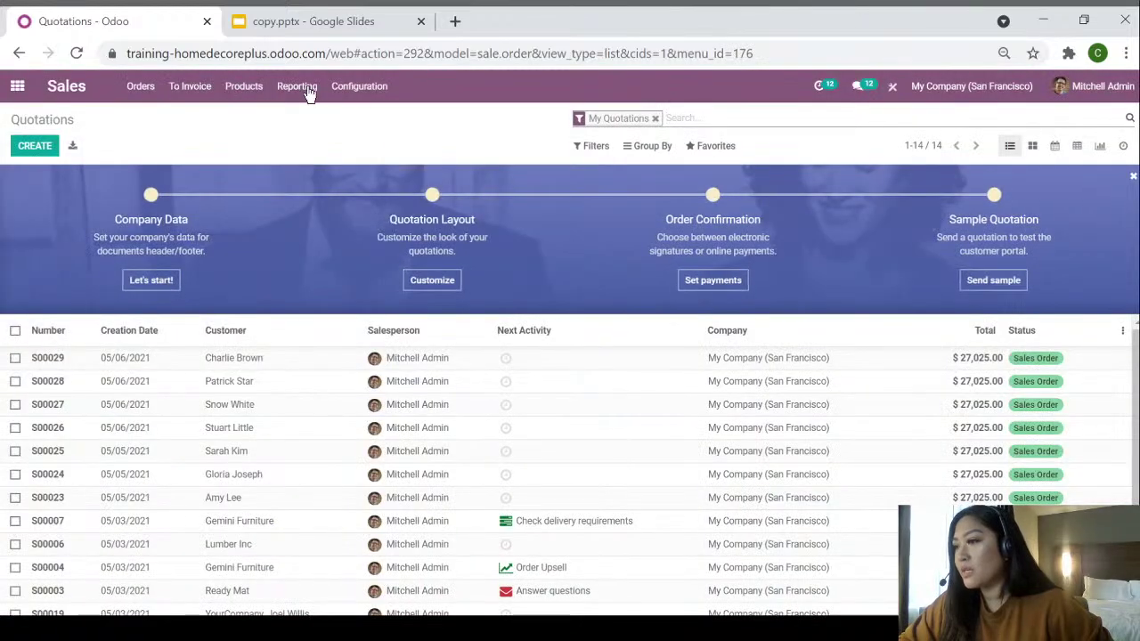
click(303, 87)
click(307, 121)
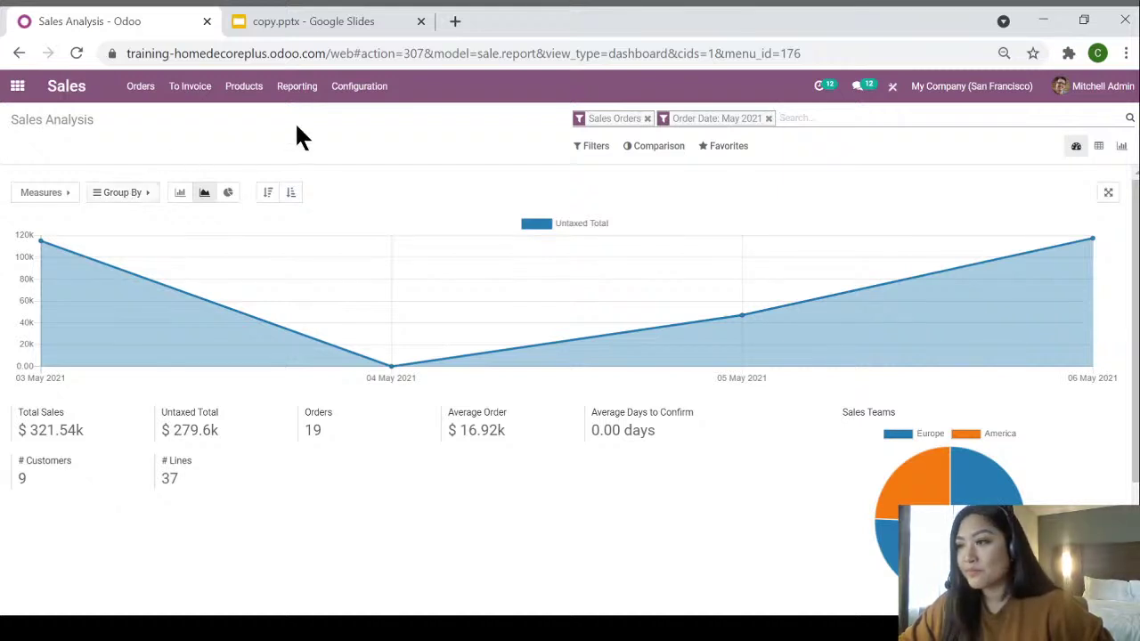
click(357, 27)
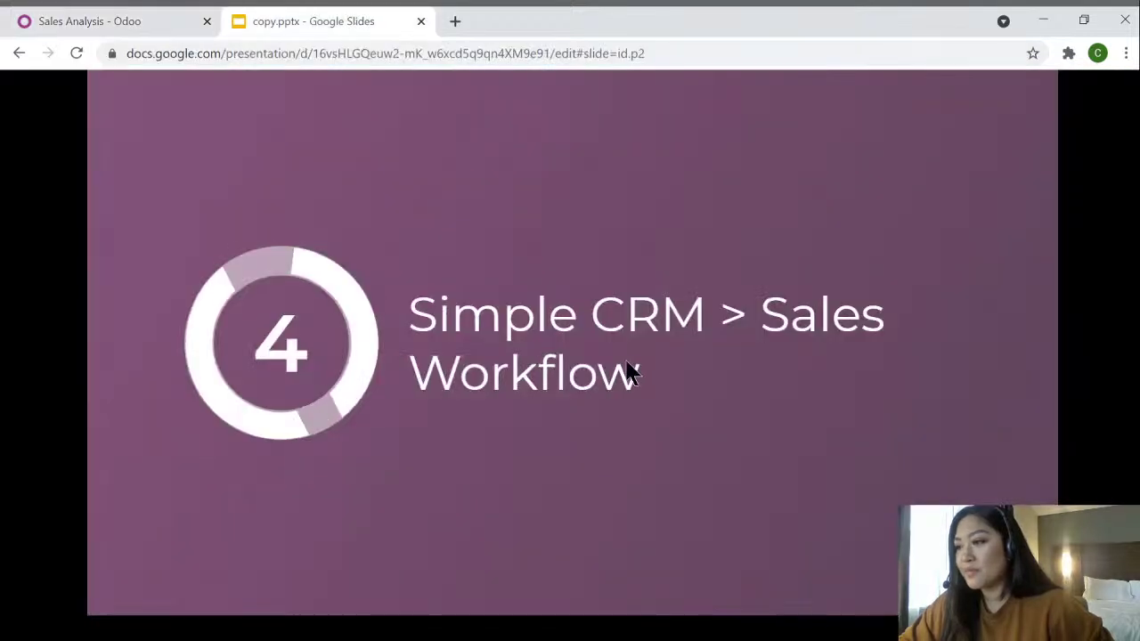